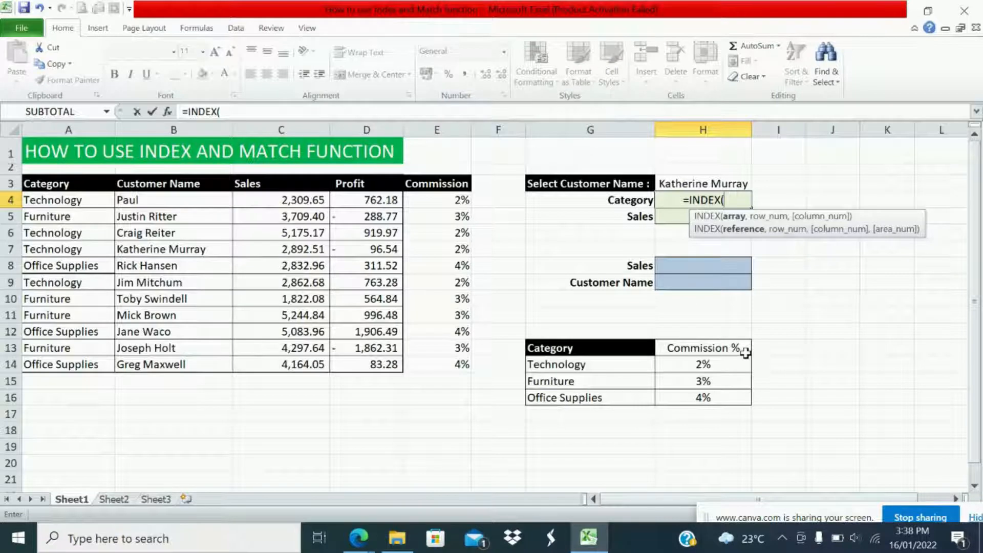
Clear the unfinished INDEX formula from the Category result cell H4
{"action": "key", "text": "BackSpace"}
{"action": "key", "text": "BackSpace"}
{"action": "key", "text": "BackSpace"}
{"action": "key", "text": "BackSpace"}
{"action": "key", "text": "BackSpace"}
{"action": "key", "text": "BackSpace"}
{"action": "key", "text": "BackSpace"}
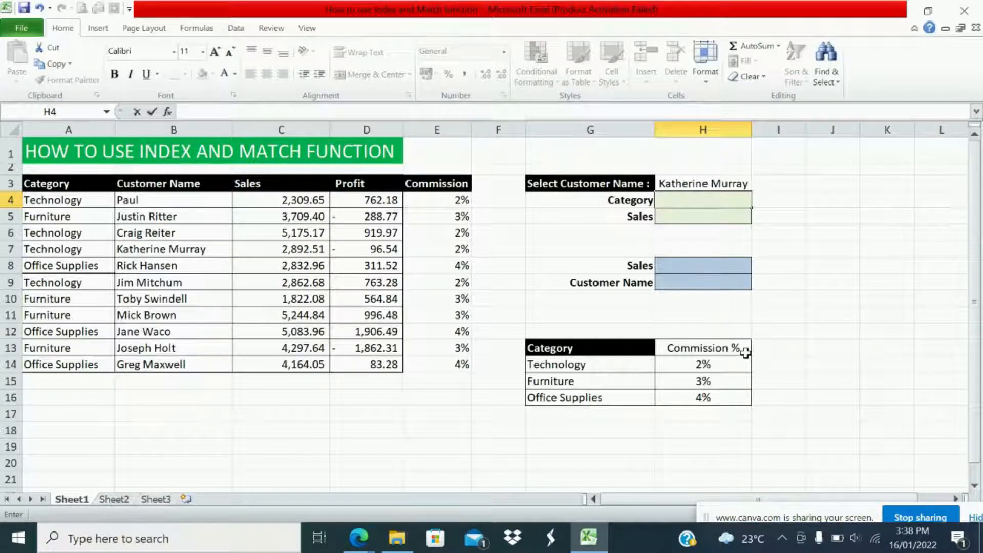
Enter =INDEX(A4:A14,4) in cell H4 and compare its result with the category and customer cells in row 7
{"action": "type", "text": "=inde"}
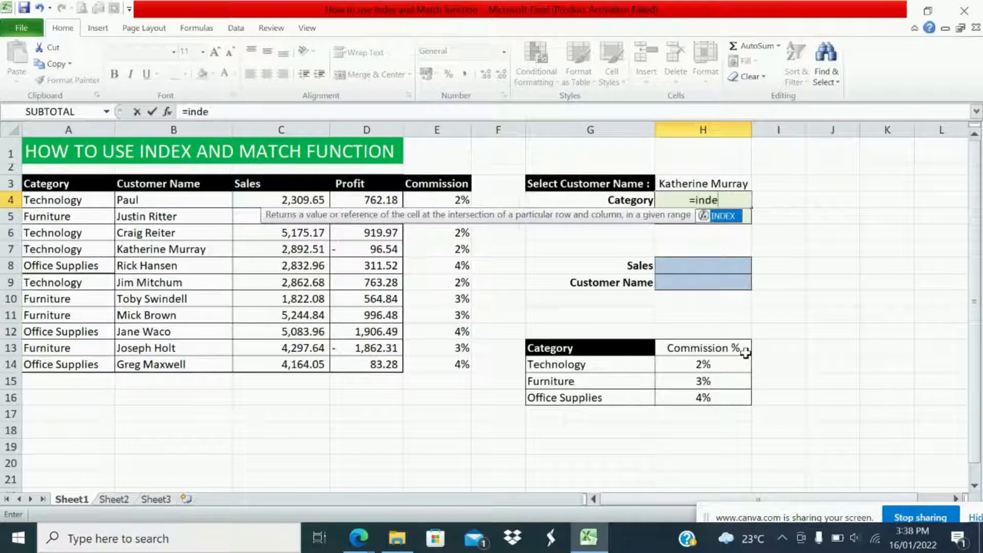
{"action": "type", "text": "x"}
{"action": "double_click", "coordinate": [715, 216]}
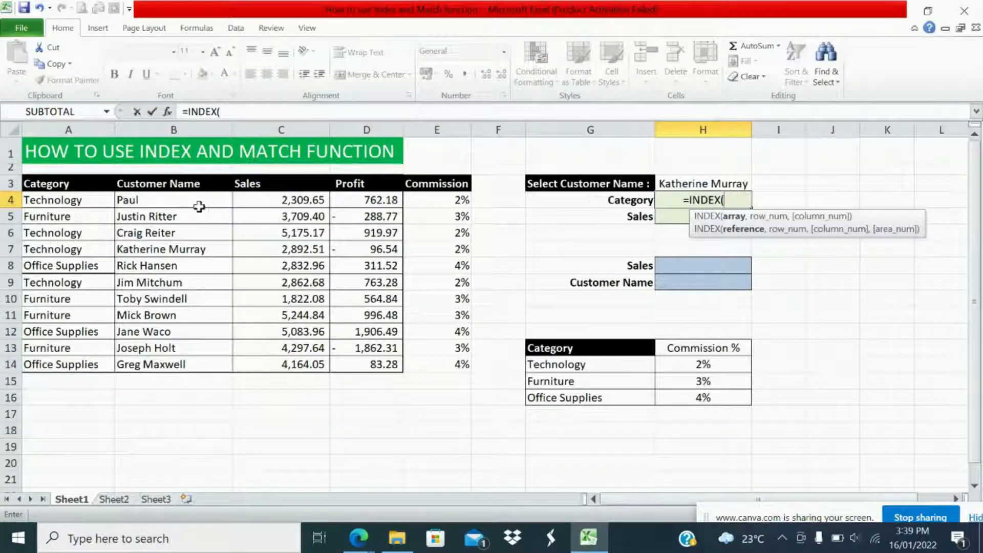
{"action": "left_click_drag", "start_coordinate": [56, 202], "coordinate": [65, 362]}
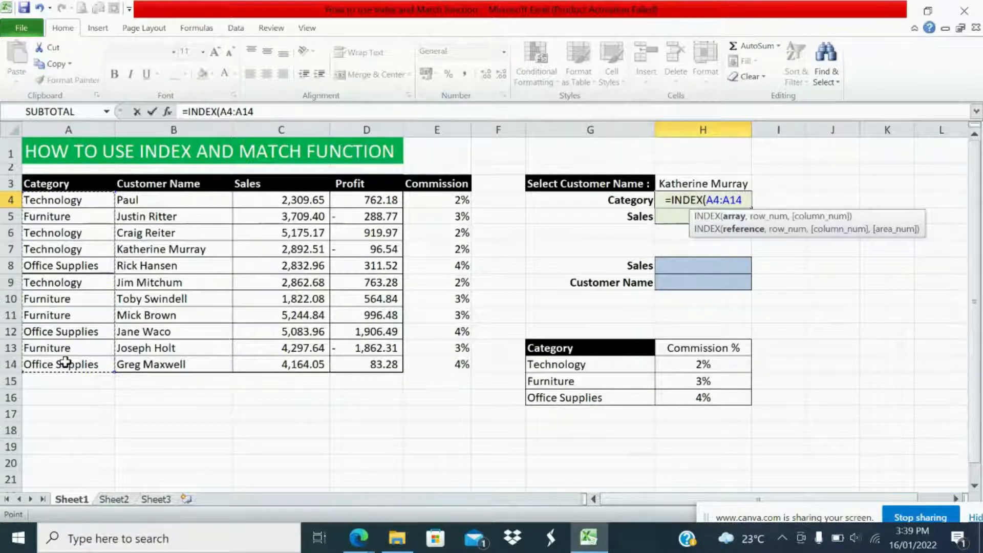
{"action": "type", "text": ","}
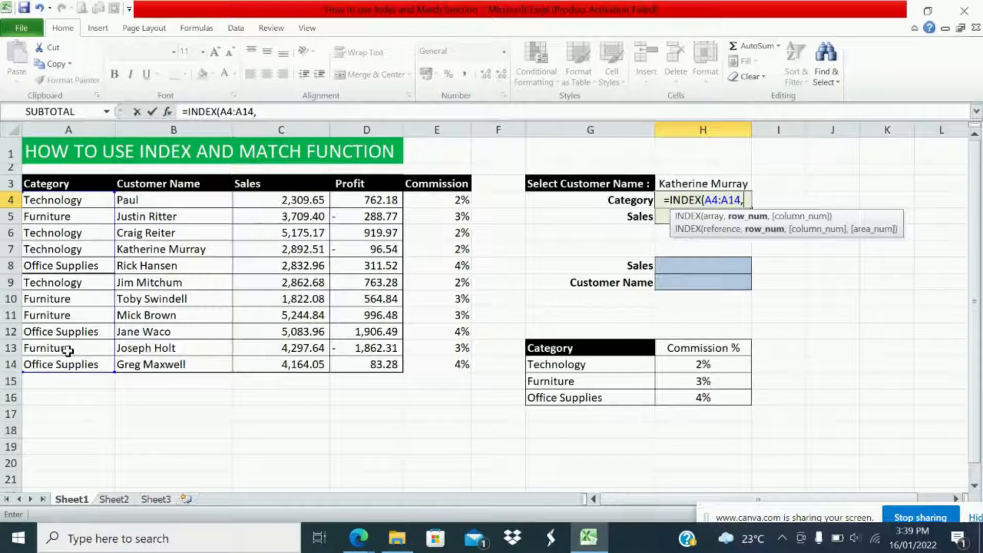
{"action": "type", "text": "4"}
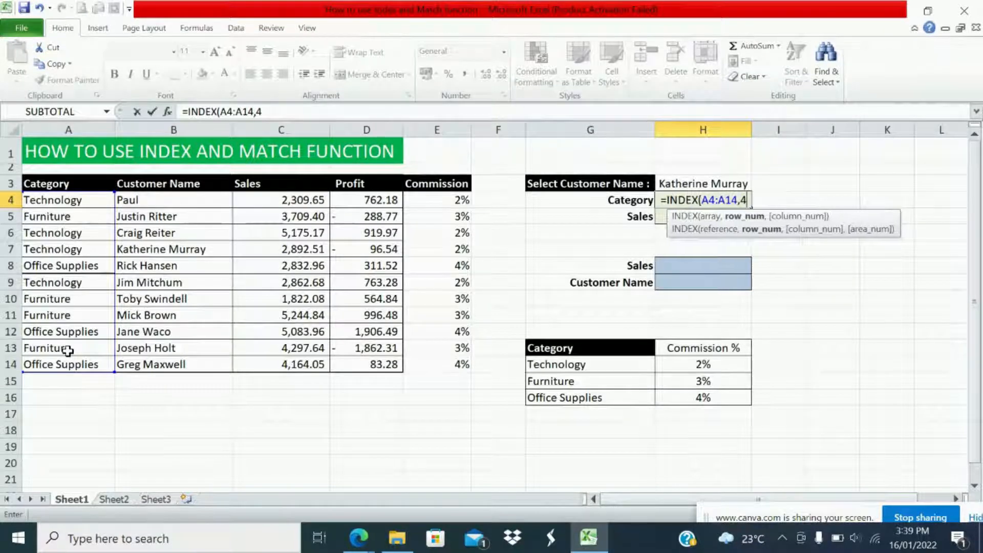
{"action": "type", "text": ","}
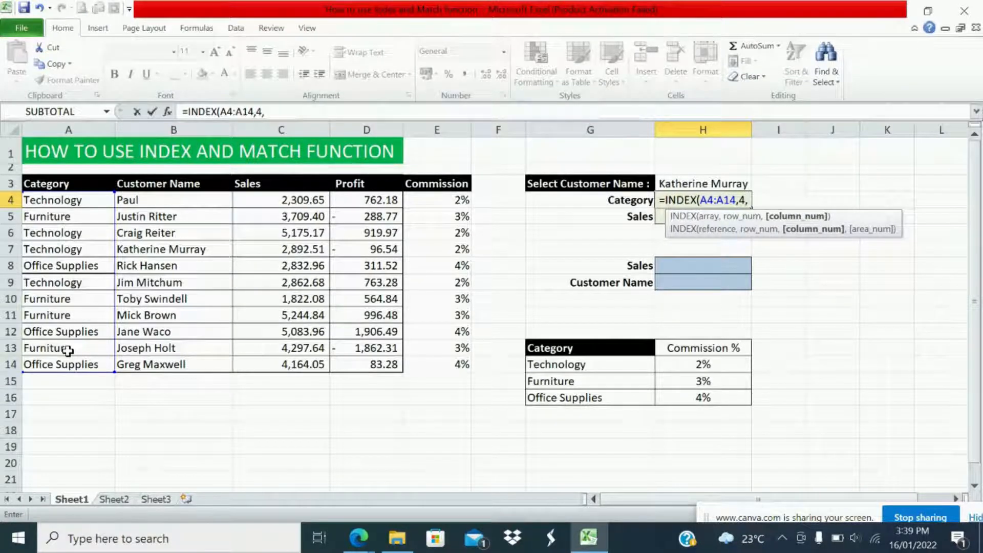
{"action": "key", "text": "BackSpace"}
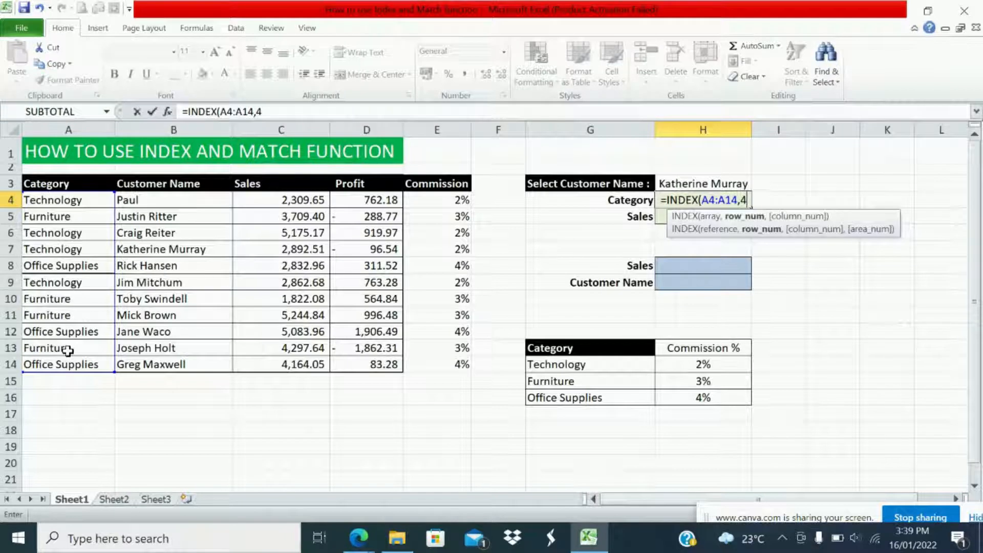
{"action": "type", "text": ")"}
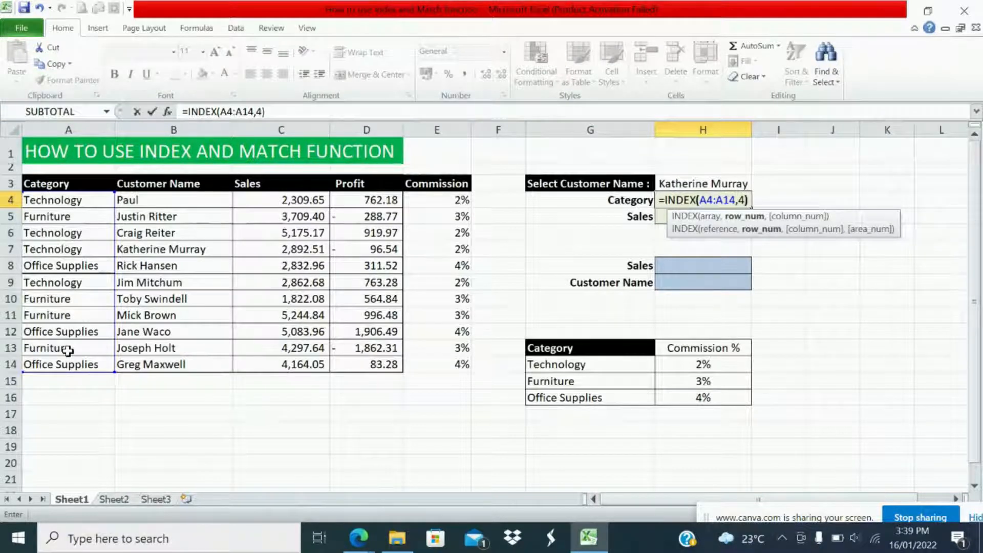
{"action": "key", "text": "Return"}
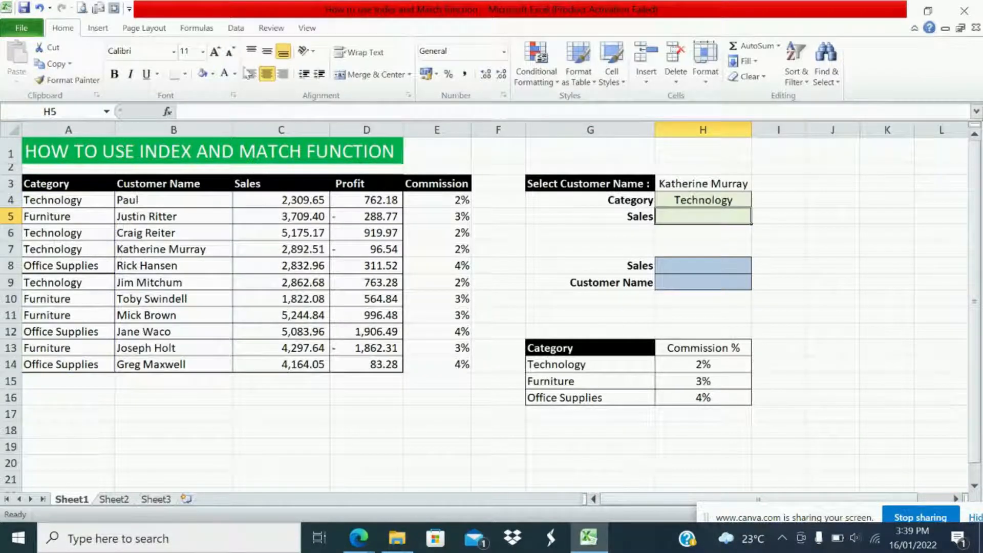
{"action": "left_click", "coordinate": [131, 251]}
{"action": "left_click_drag", "start_coordinate": [186, 246], "coordinate": [62, 247]}
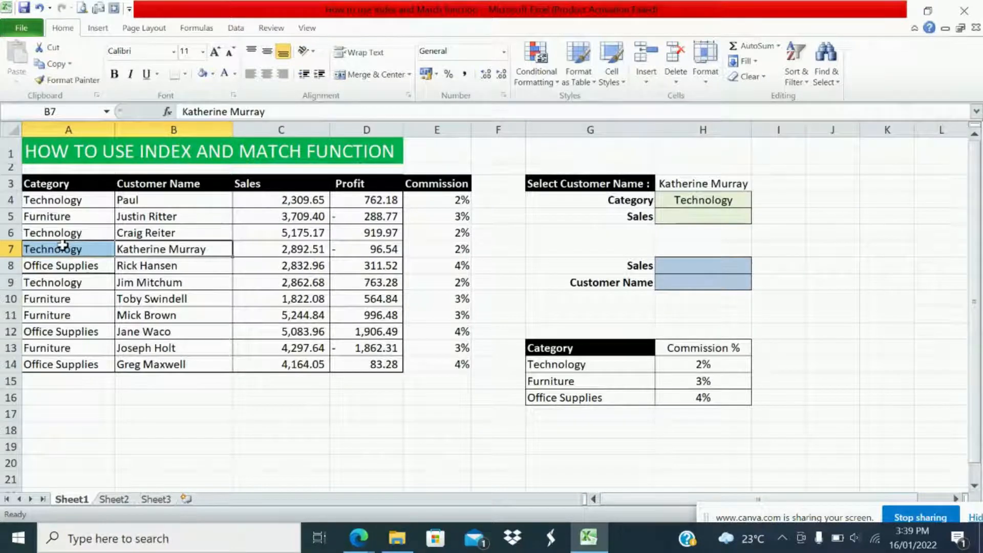
Replace the formula in H4 with =MATCH(H3,B4:B14,0) and compare the returned position with the Customer Name column
{"action": "left_click", "coordinate": [698, 201]}
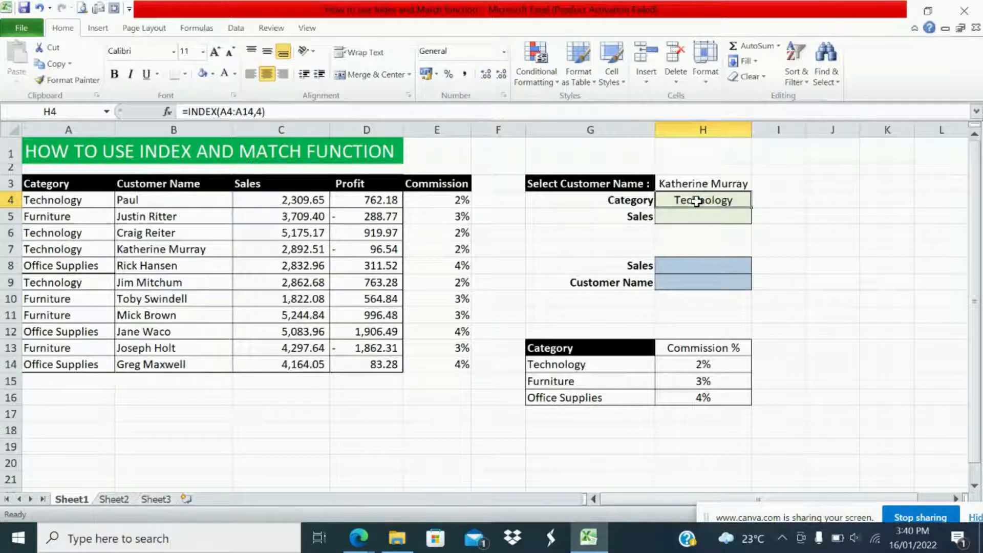
{"action": "type", "text": "=m"}
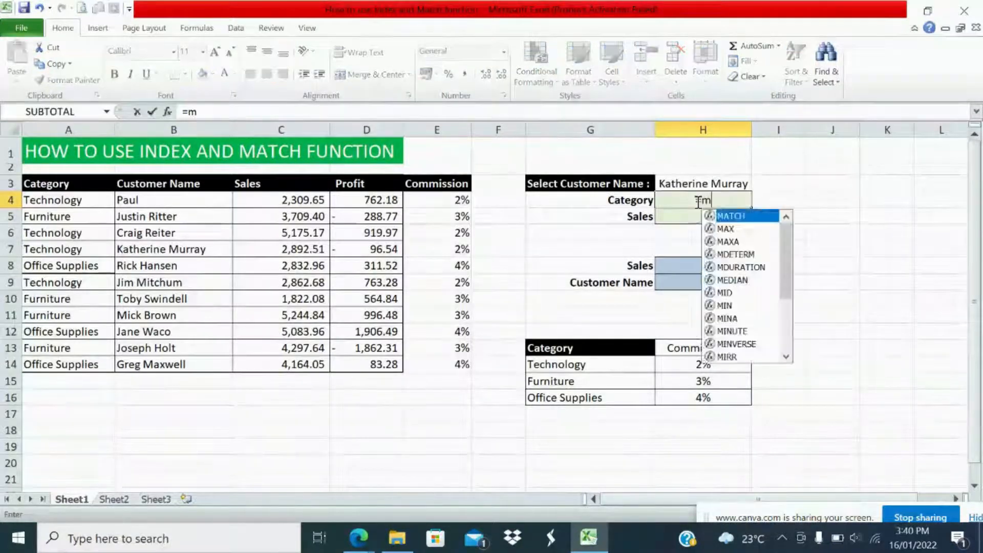
{"action": "type", "text": "atch"}
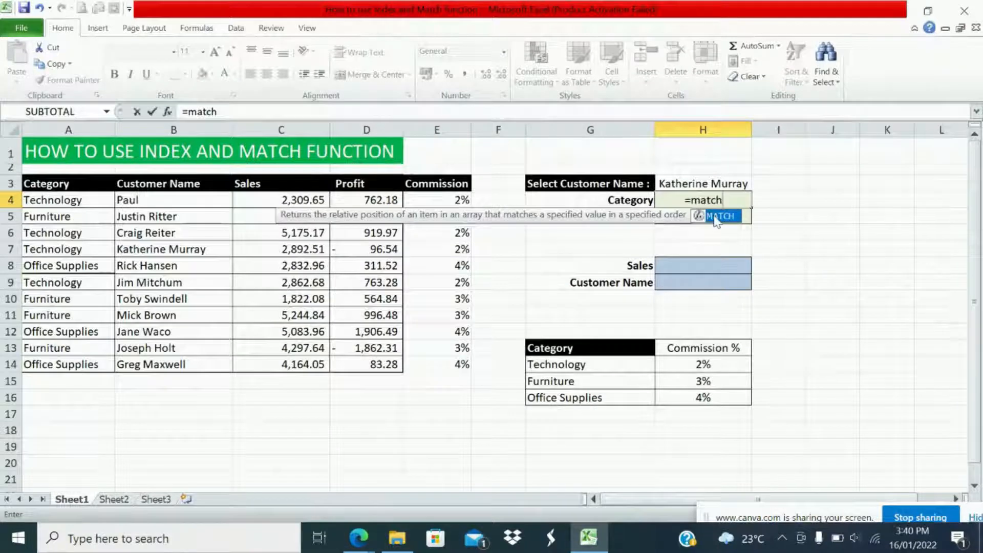
{"action": "double_click", "coordinate": [717, 218]}
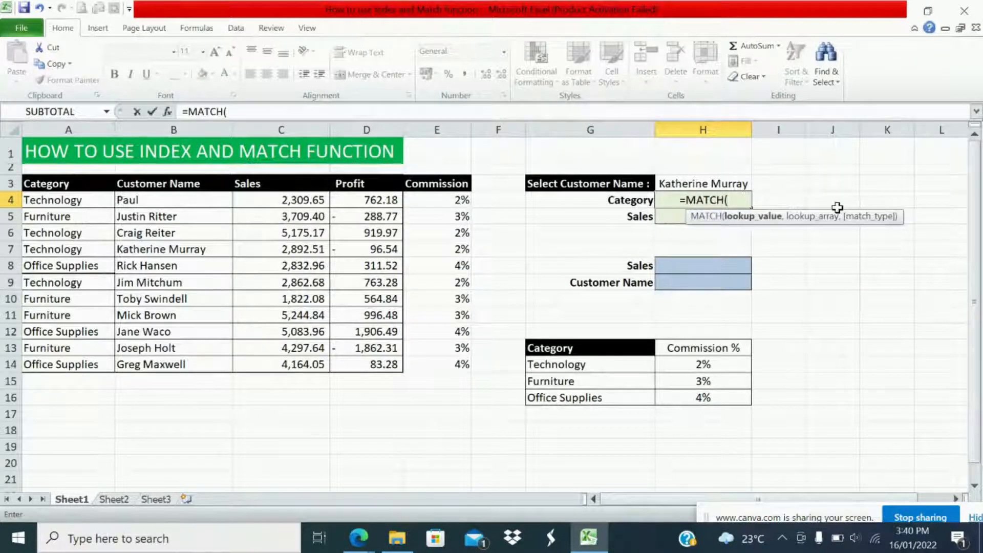
{"action": "left_click", "coordinate": [703, 184]}
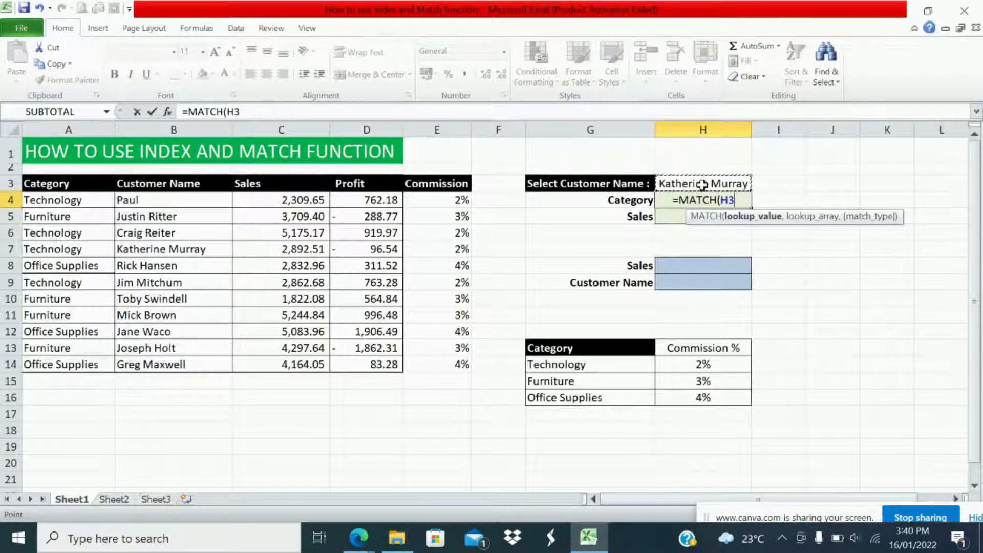
{"action": "type", "text": ","}
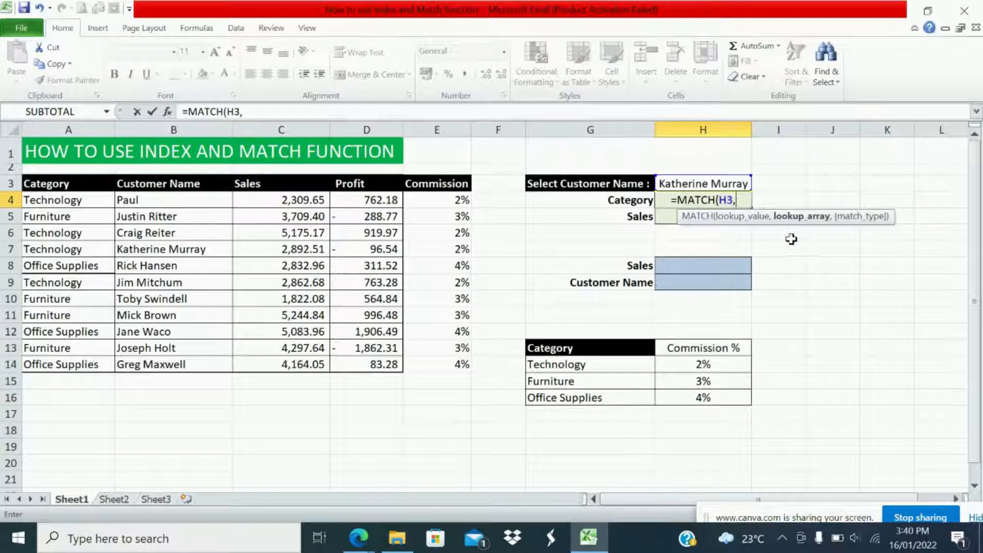
{"action": "left_click_drag", "start_coordinate": [167, 199], "coordinate": [167, 357]}
{"action": "type", "text": ","}
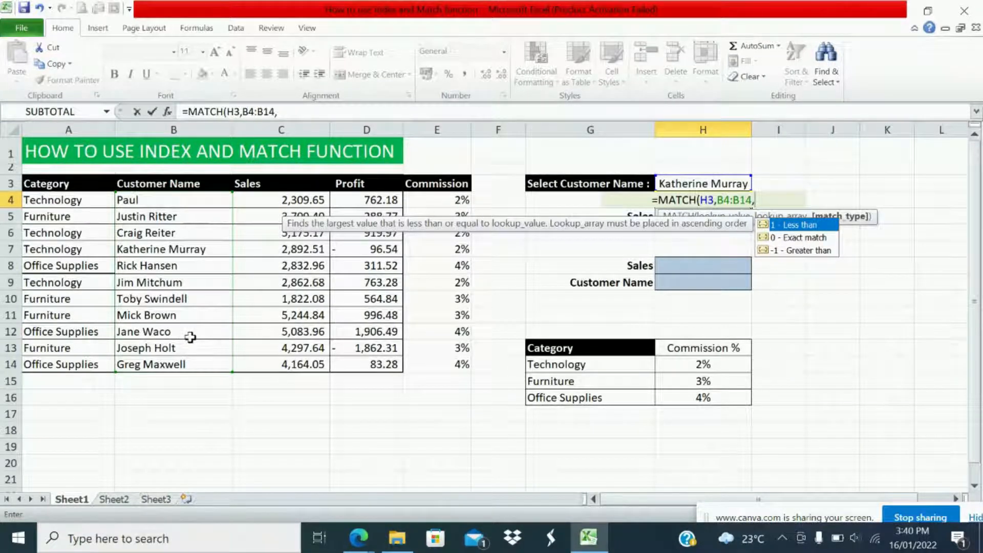
{"action": "double_click", "coordinate": [832, 238]}
{"action": "type", "text": ")"}
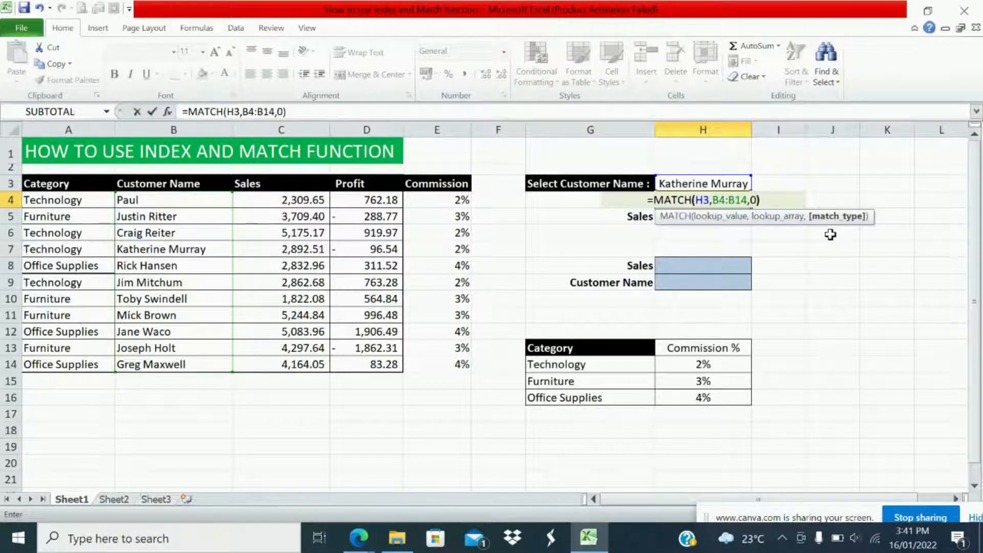
{"action": "key", "text": "Return"}
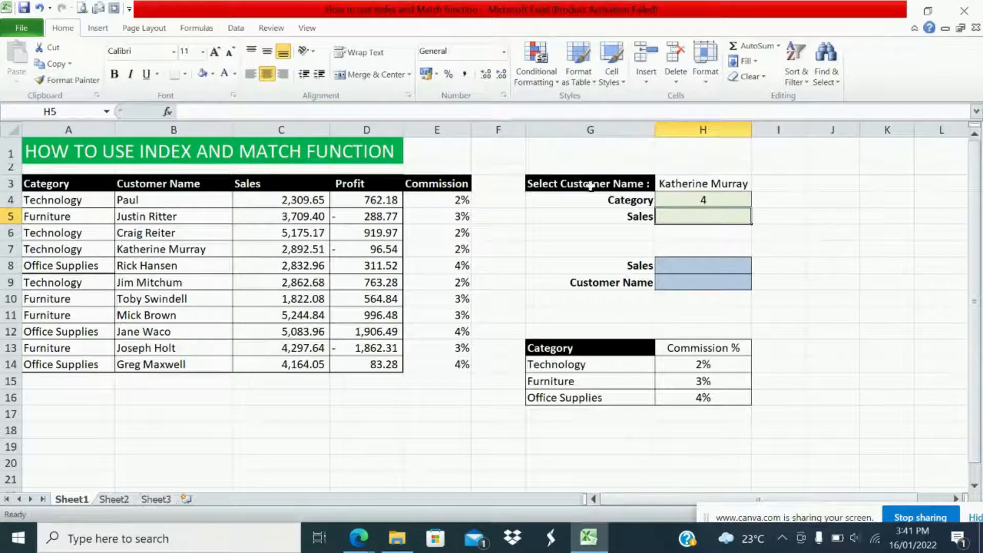
{"action": "left_click", "coordinate": [679, 196]}
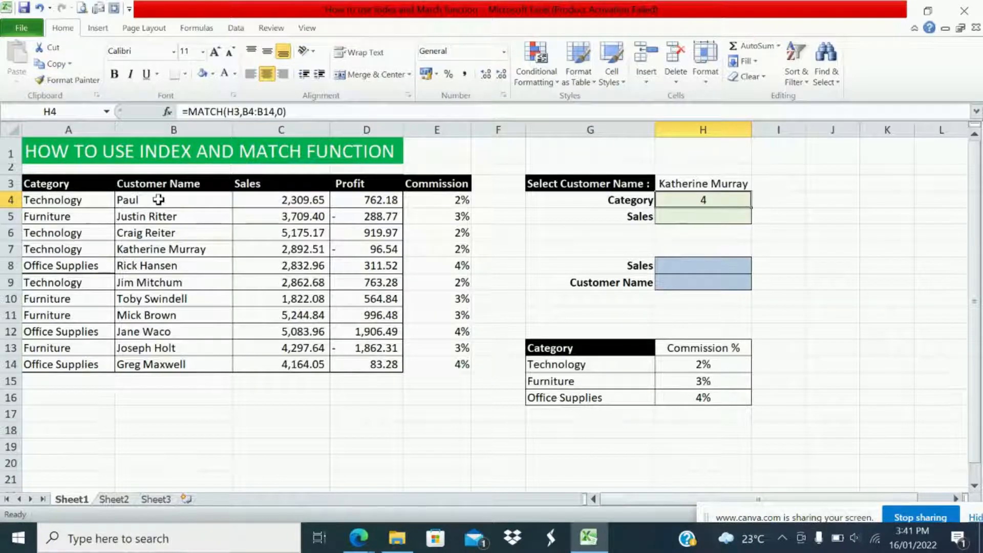
{"action": "left_click_drag", "start_coordinate": [158, 199], "coordinate": [155, 348]}
{"action": "left_click", "coordinate": [163, 250]}
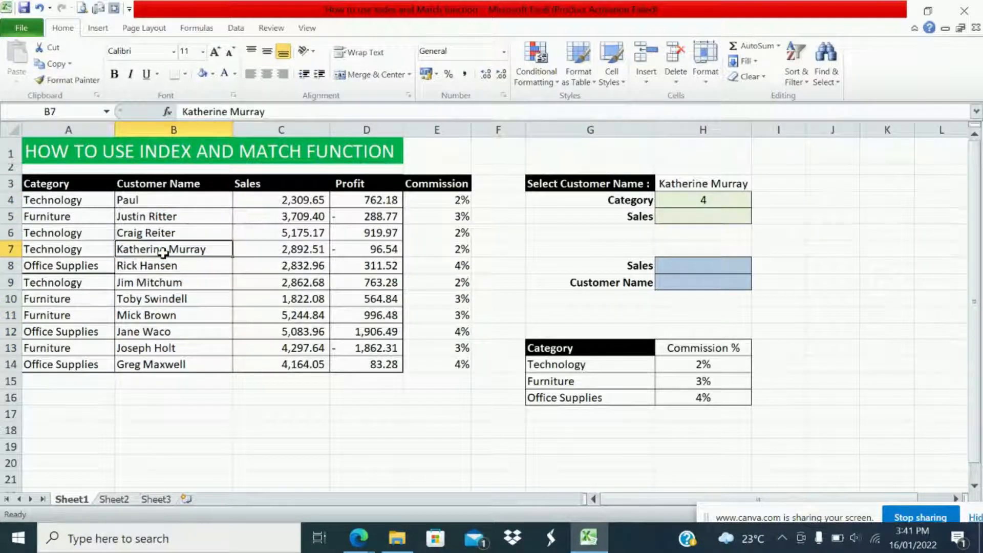
Start a new INDEX formula in H4 that uses the category range A4:A14 as its array
{"action": "left_click", "coordinate": [709, 201]}
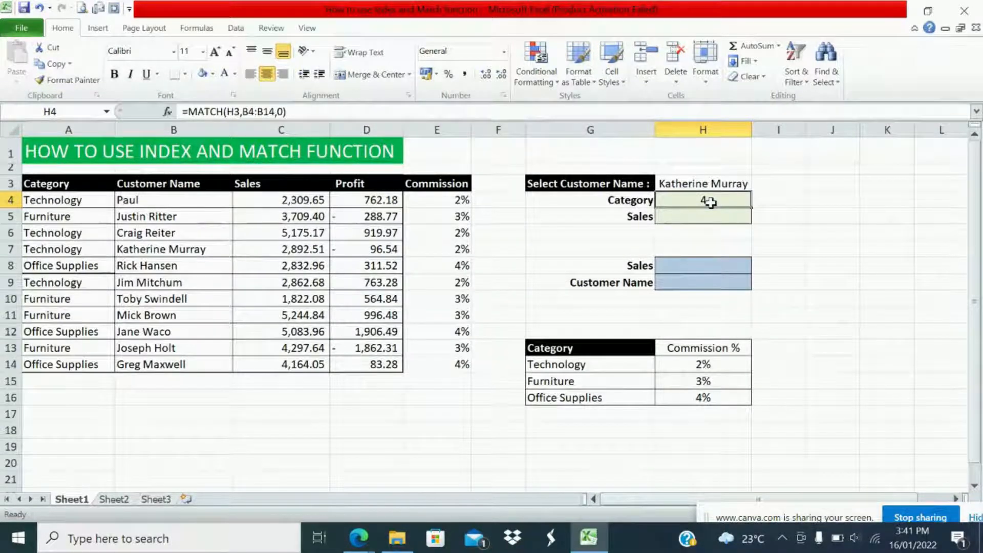
{"action": "type", "text": "="}
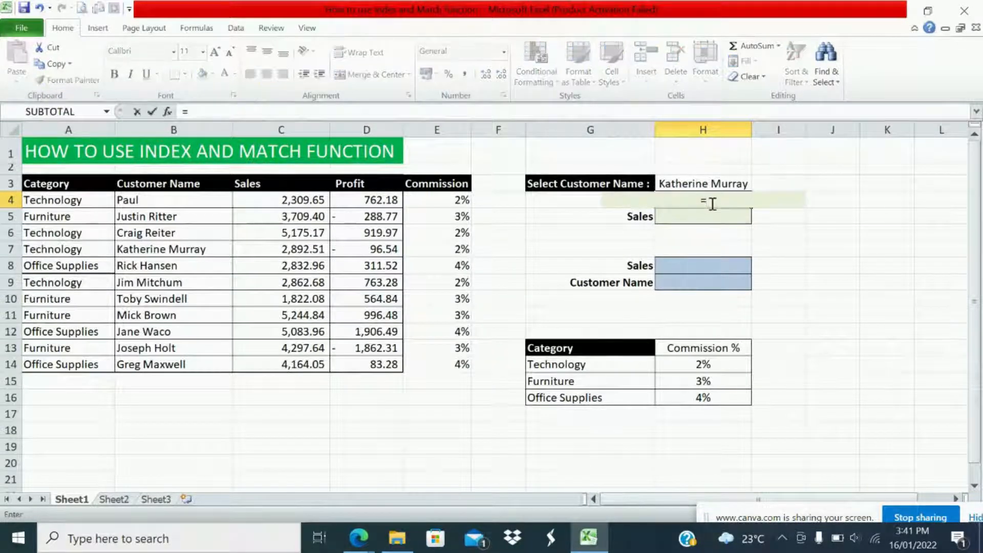
{"action": "type", "text": "inde"}
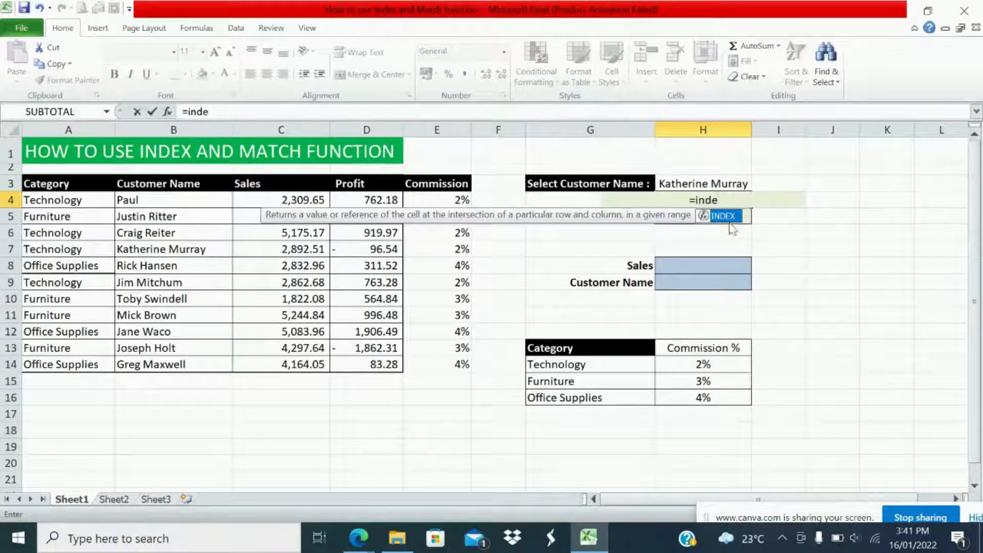
{"action": "double_click", "coordinate": [730, 217]}
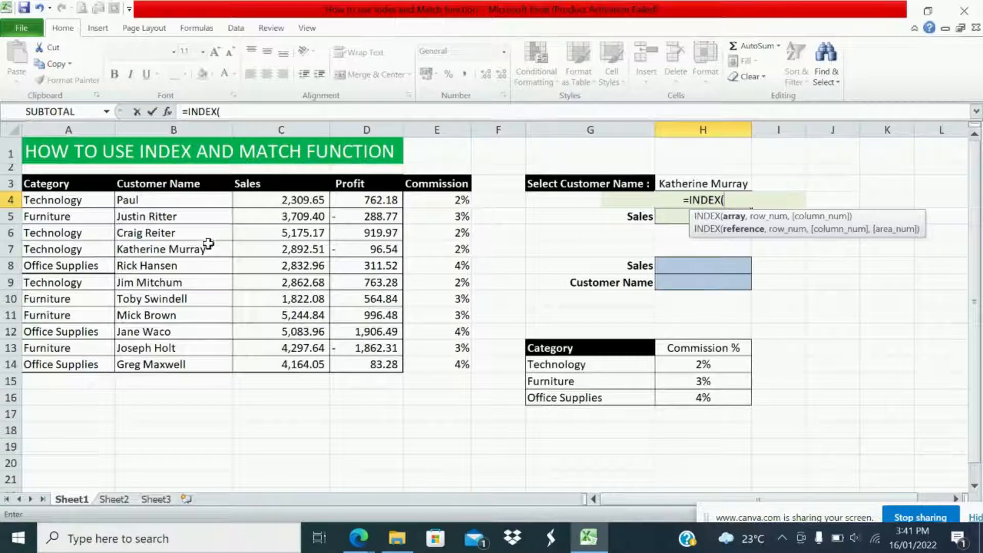
{"action": "left_click_drag", "start_coordinate": [60, 199], "coordinate": [75, 360]}
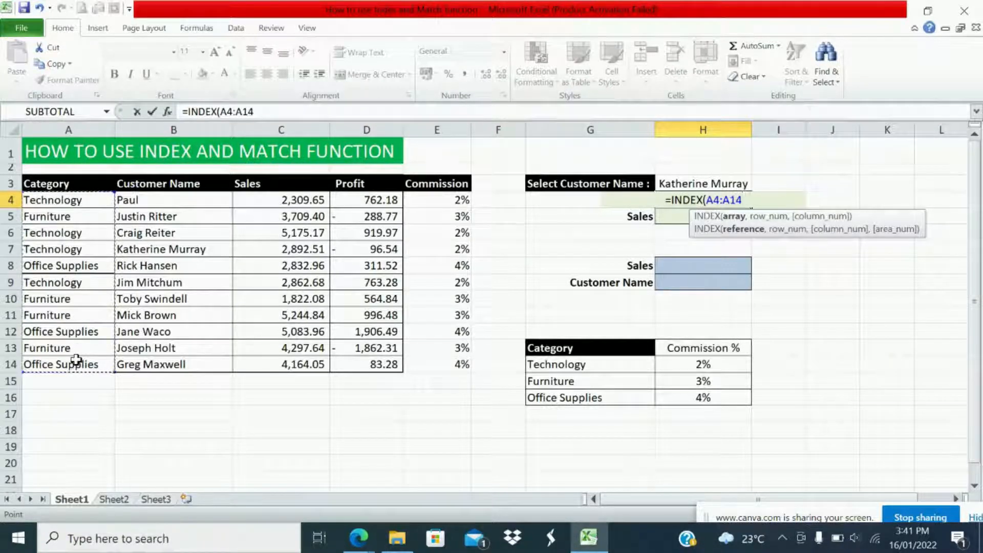
{"action": "type", "text": ","}
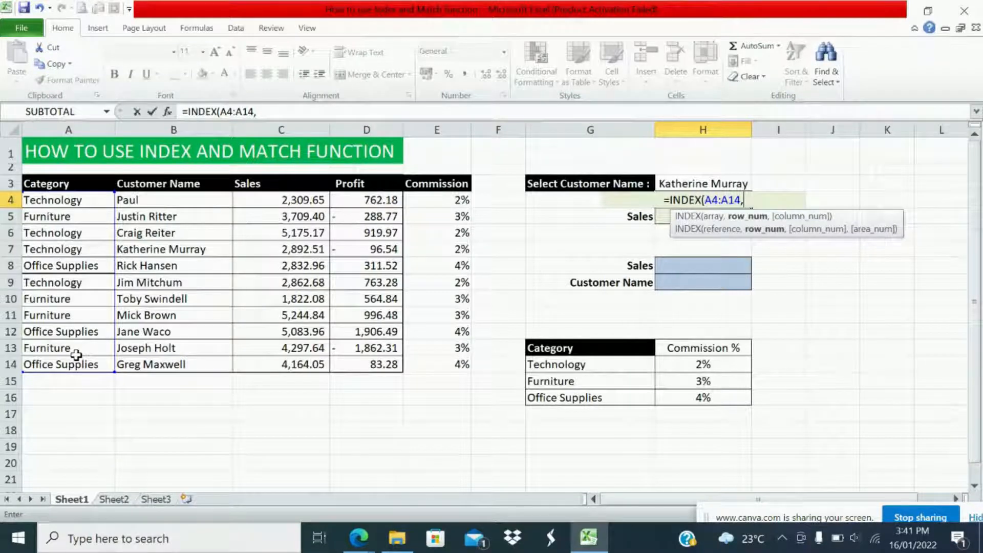
Complete the H4 formula as =INDEX(A4:A14,MATCH(H3,B4:B14,0)) and compare its result with the customer and category cells in row 7
{"action": "type", "text": "match"}
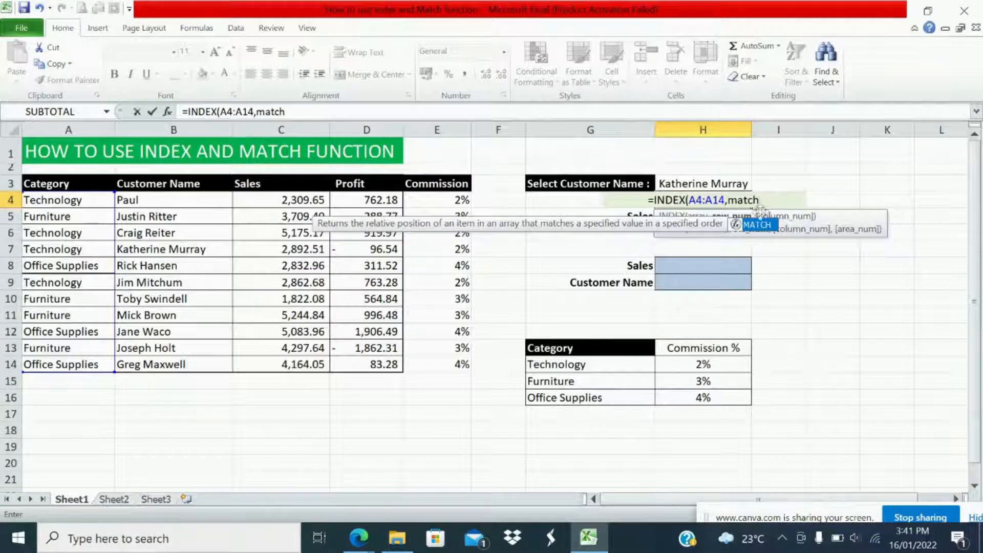
{"action": "double_click", "coordinate": [751, 225]}
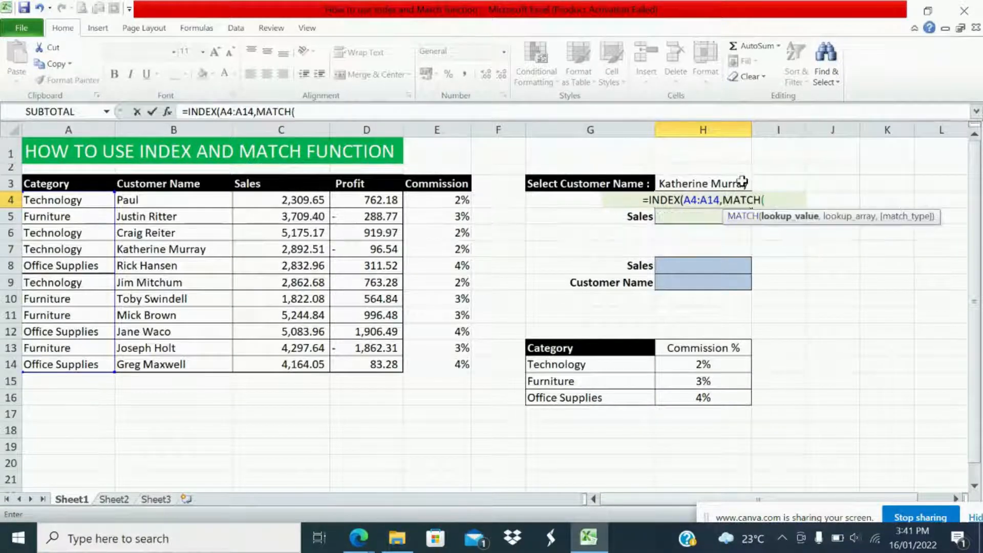
{"action": "left_click", "coordinate": [715, 184]}
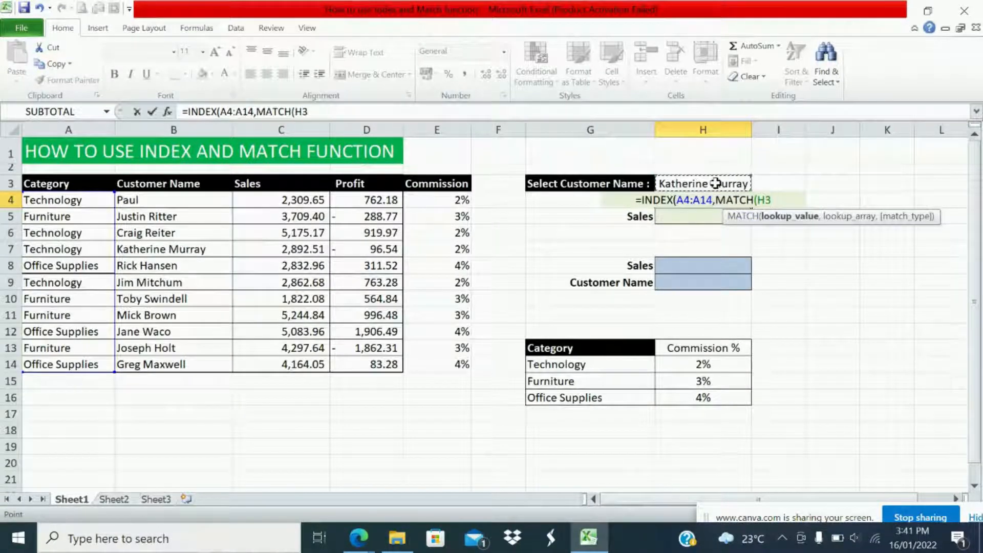
{"action": "type", "text": ","}
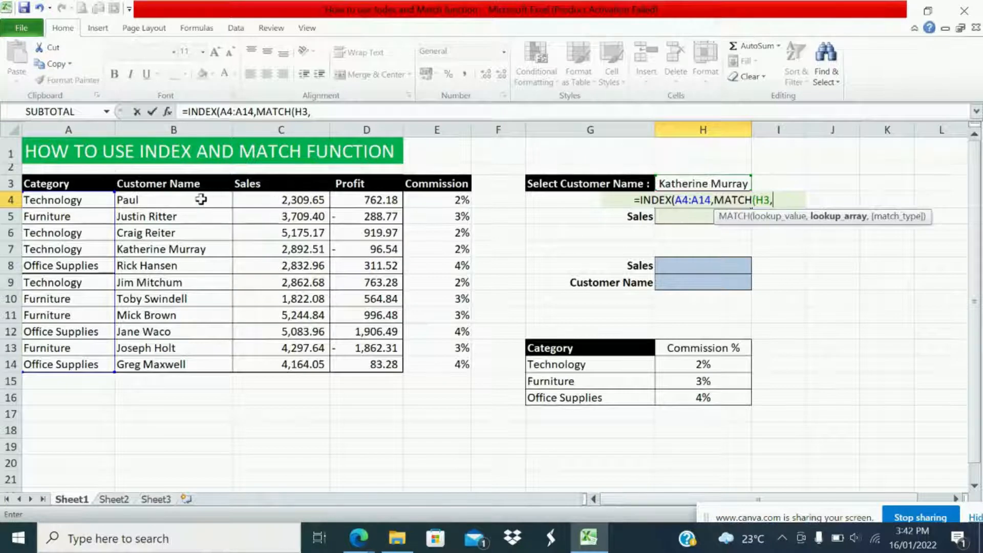
{"action": "left_click_drag", "start_coordinate": [202, 198], "coordinate": [207, 365]}
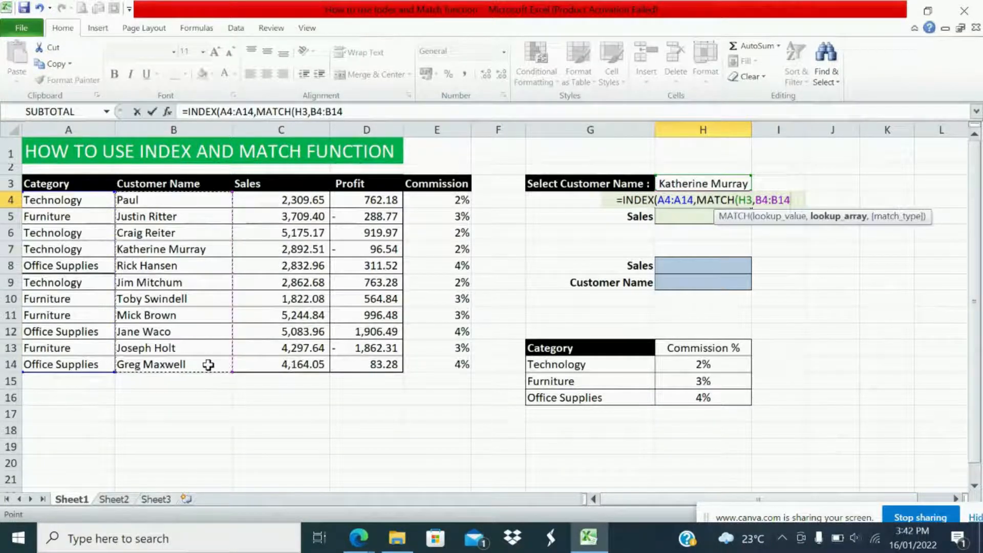
{"action": "type", "text": ","}
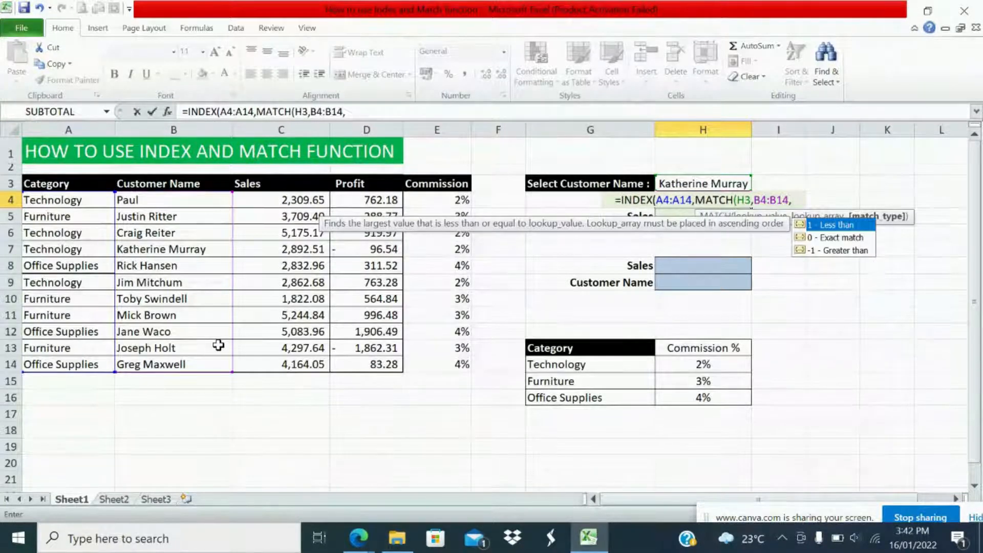
{"action": "type", "text": "0"}
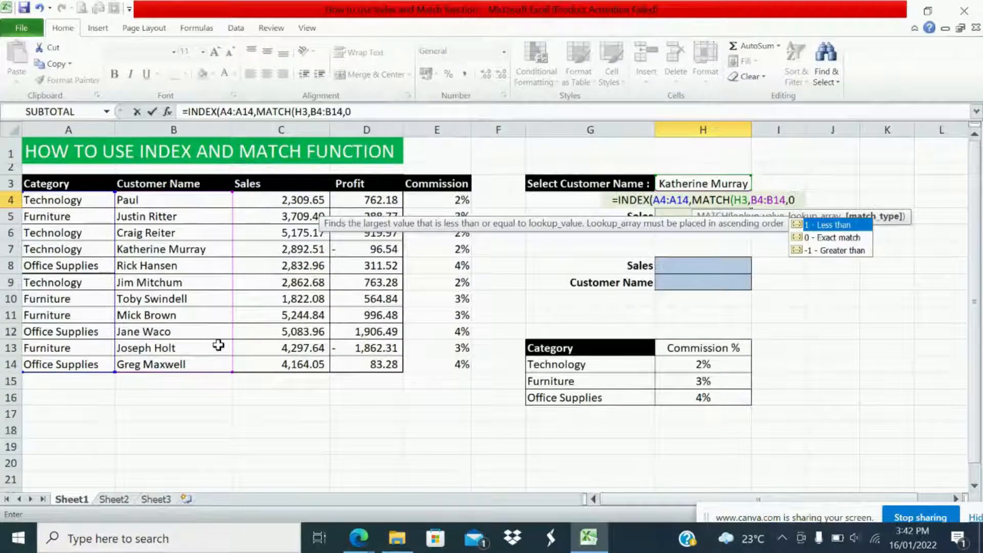
{"action": "type", "text": ")"}
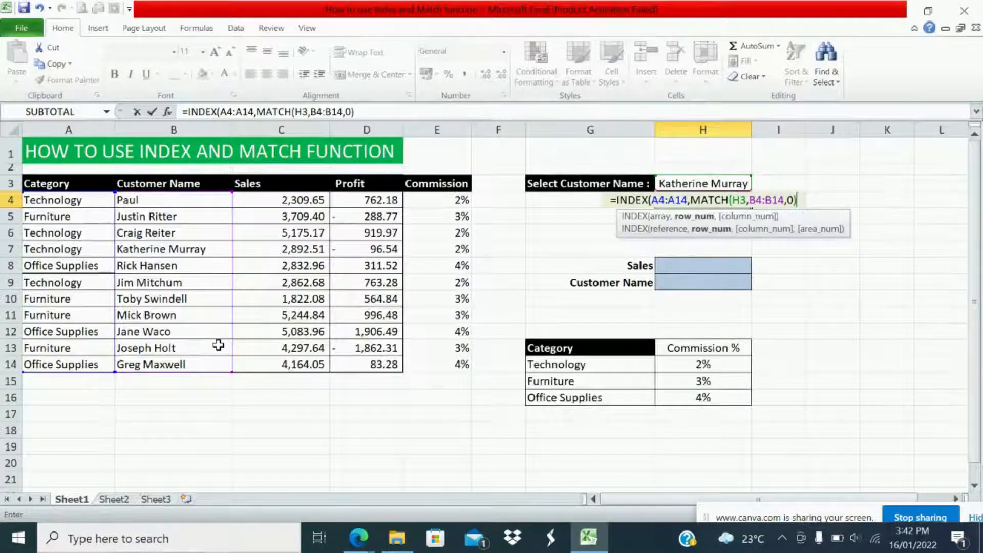
{"action": "type", "text": ")"}
{"action": "key", "text": "Return"}
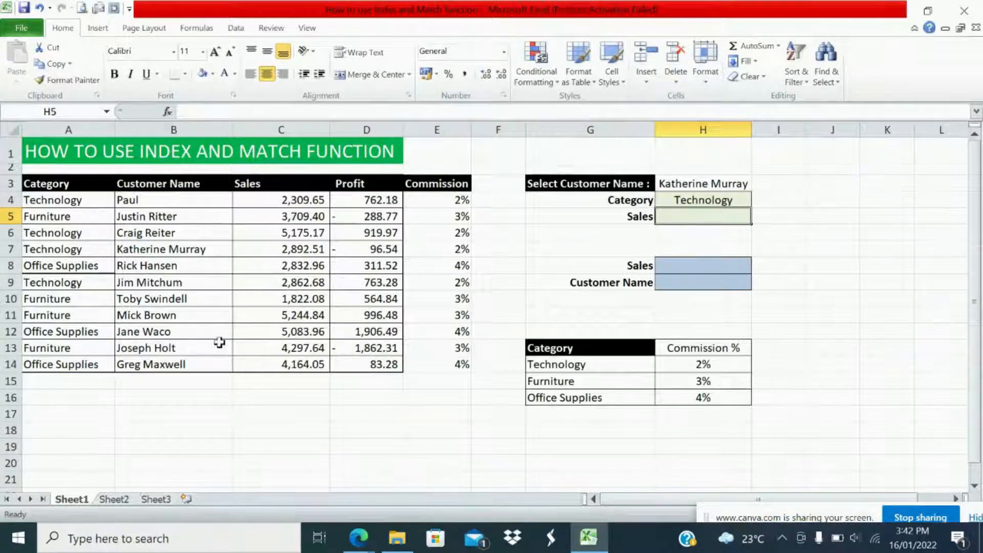
{"action": "left_click", "coordinate": [198, 246]}
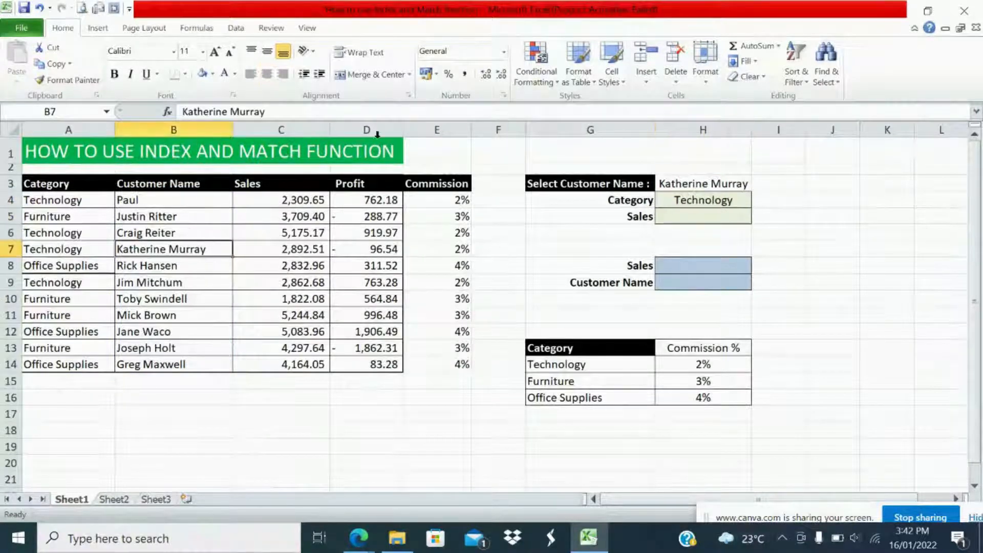
{"action": "left_click", "coordinate": [75, 251]}
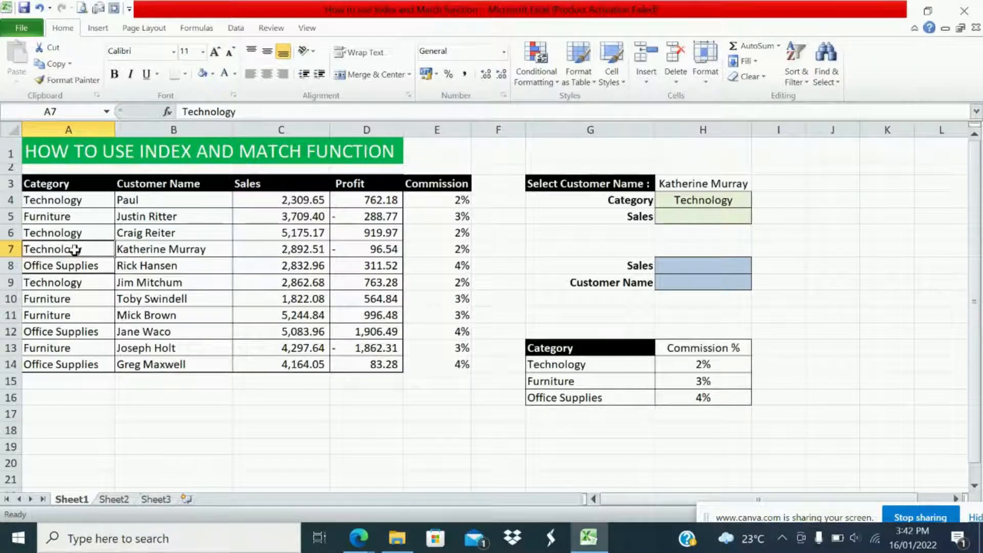
Choose the row 9 customer in the Select Customer Name cell H3 and check the category result against that row
{"action": "left_click", "coordinate": [711, 180]}
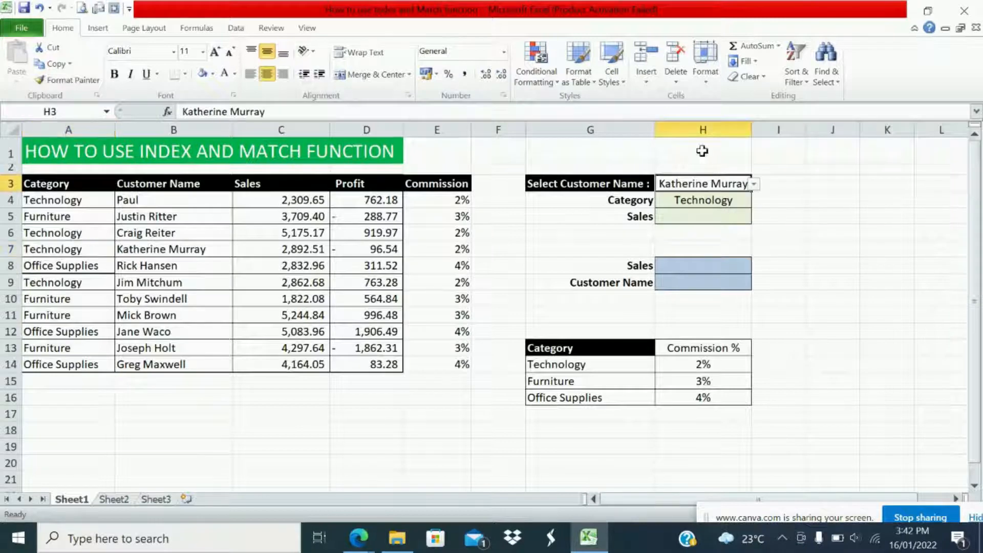
{"action": "left_click", "coordinate": [755, 185]}
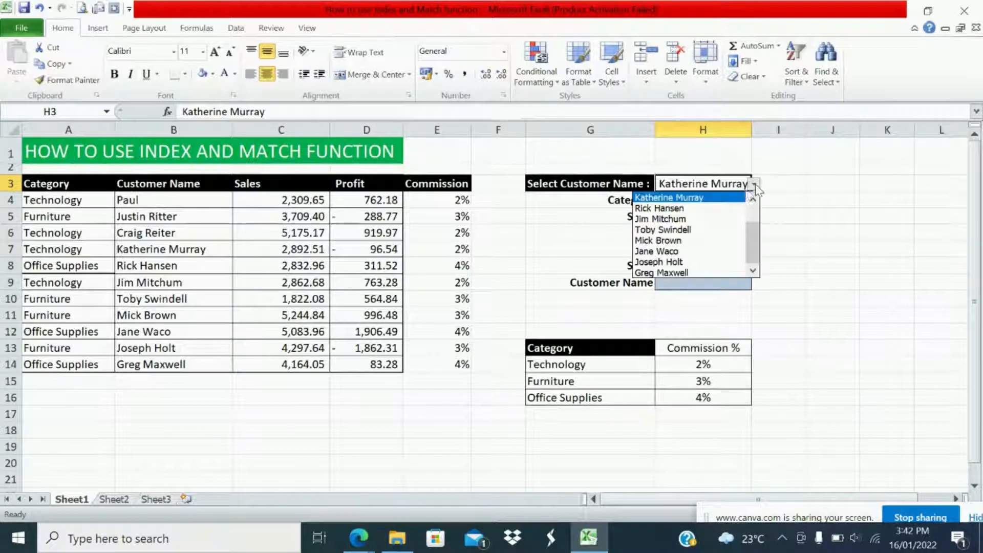
{"action": "left_click", "coordinate": [731, 217]}
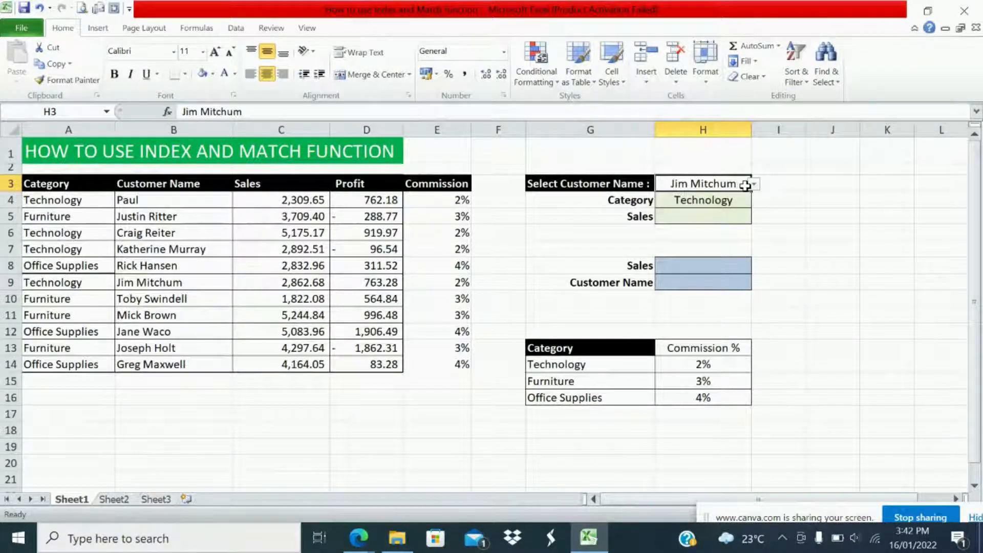
{"action": "left_click", "coordinate": [147, 284]}
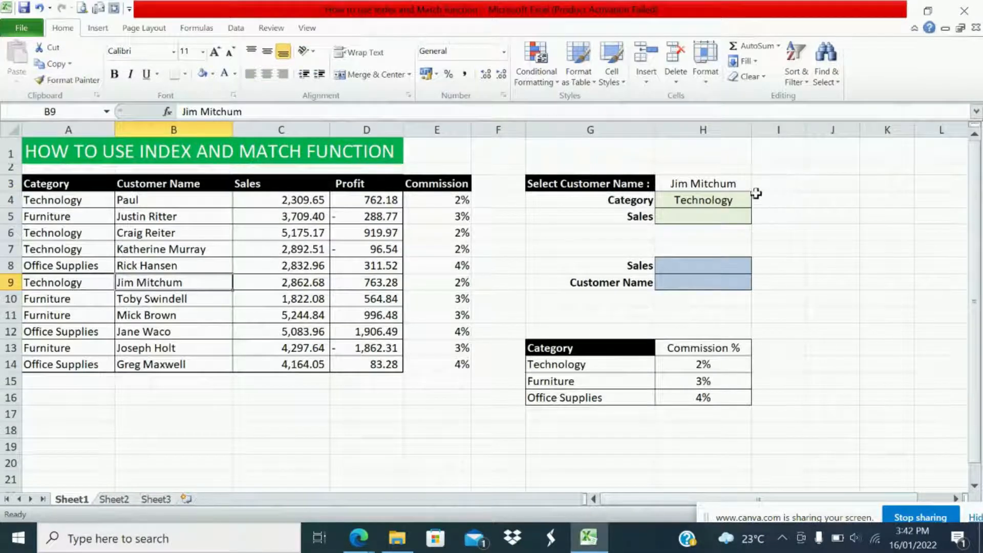
Change the selected customer in H3 to the one from row 8 and review the category formula in H4
{"action": "left_click", "coordinate": [742, 185]}
{"action": "left_click", "coordinate": [754, 184]}
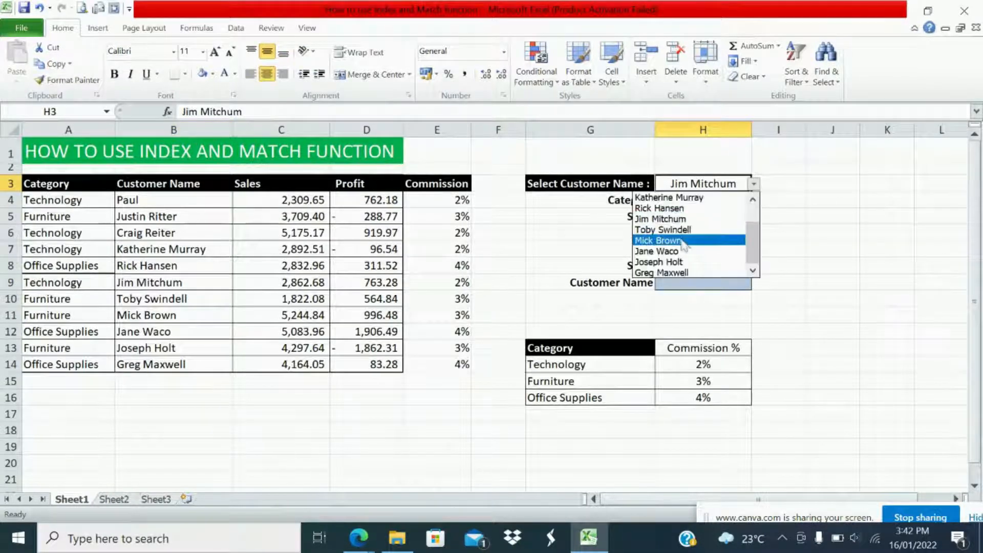
{"action": "left_click", "coordinate": [681, 208]}
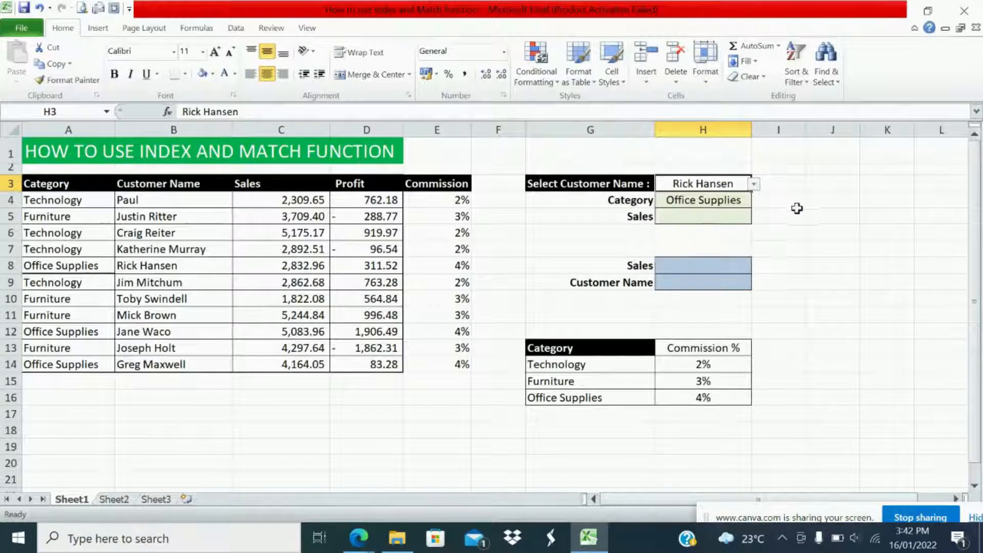
{"action": "left_click", "coordinate": [704, 202]}
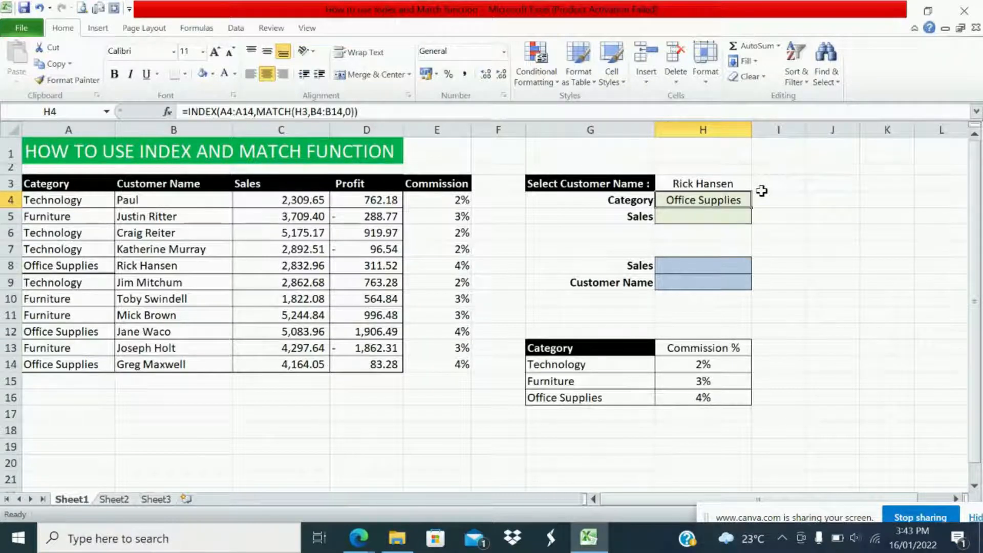
{"action": "left_click", "coordinate": [704, 217]}
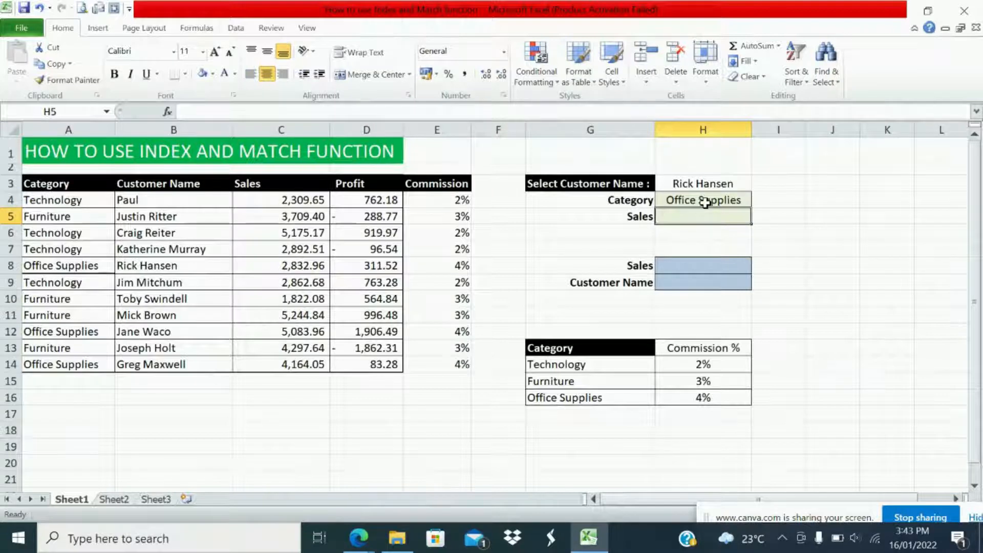
{"action": "left_click", "coordinate": [707, 187]}
{"action": "left_click", "coordinate": [707, 200]}
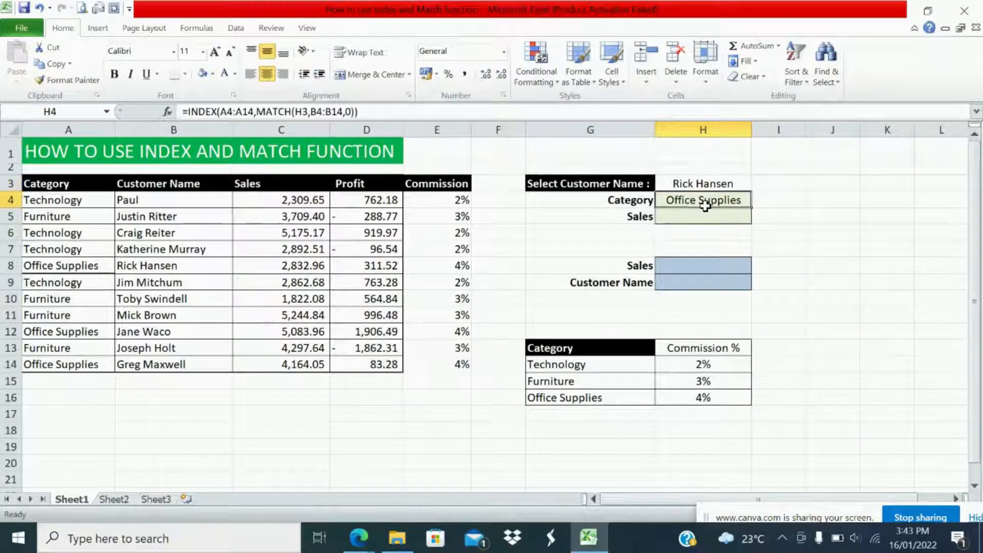
Start an INDEX formula in the Sales cell H5 that uses the sales range C4:C14 as its array
{"action": "left_click", "coordinate": [698, 216]}
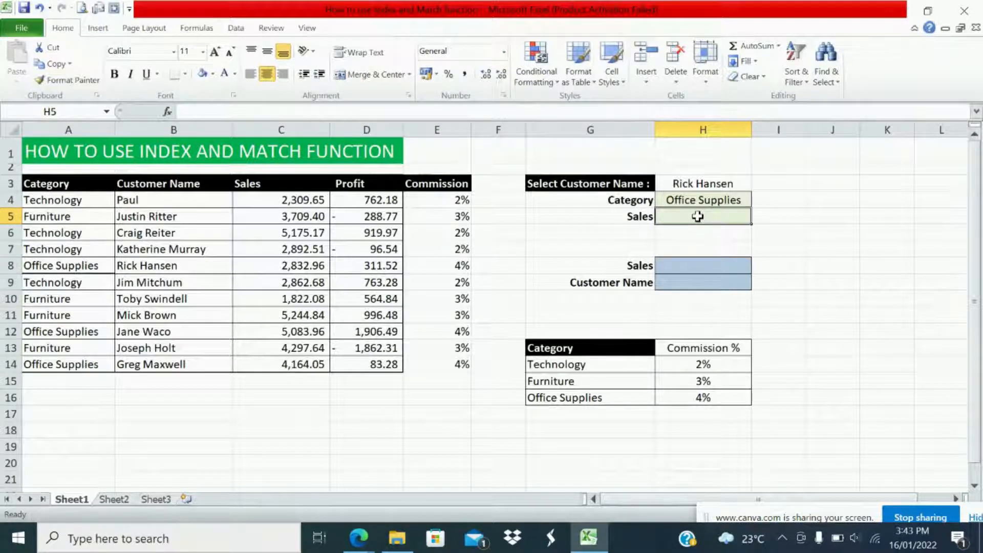
{"action": "type", "text": "="}
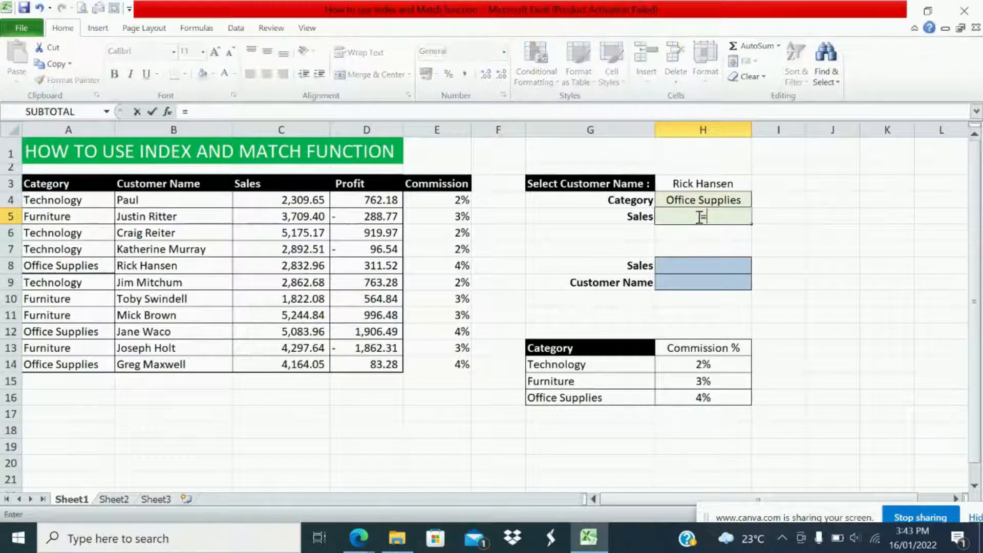
{"action": "type", "text": "ind"}
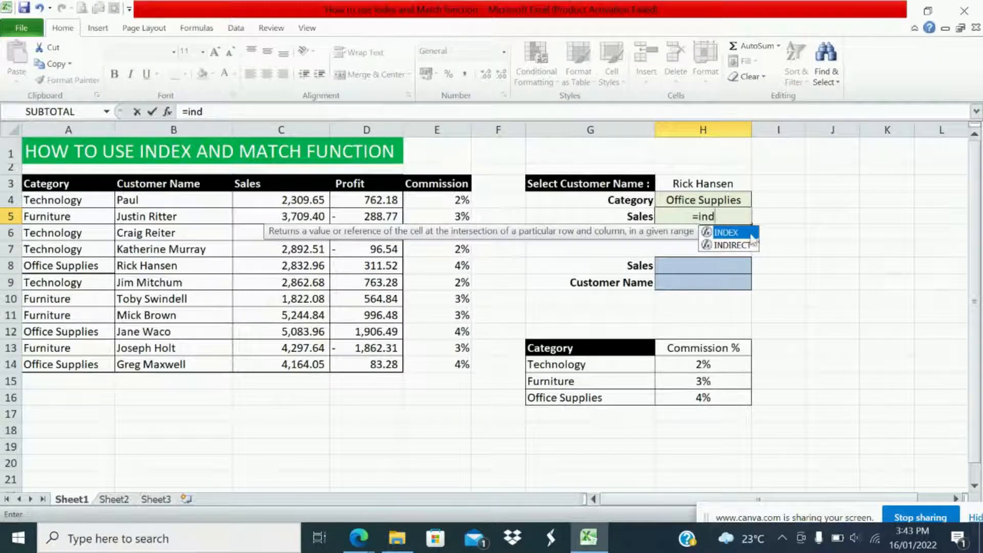
{"action": "double_click", "coordinate": [751, 234]}
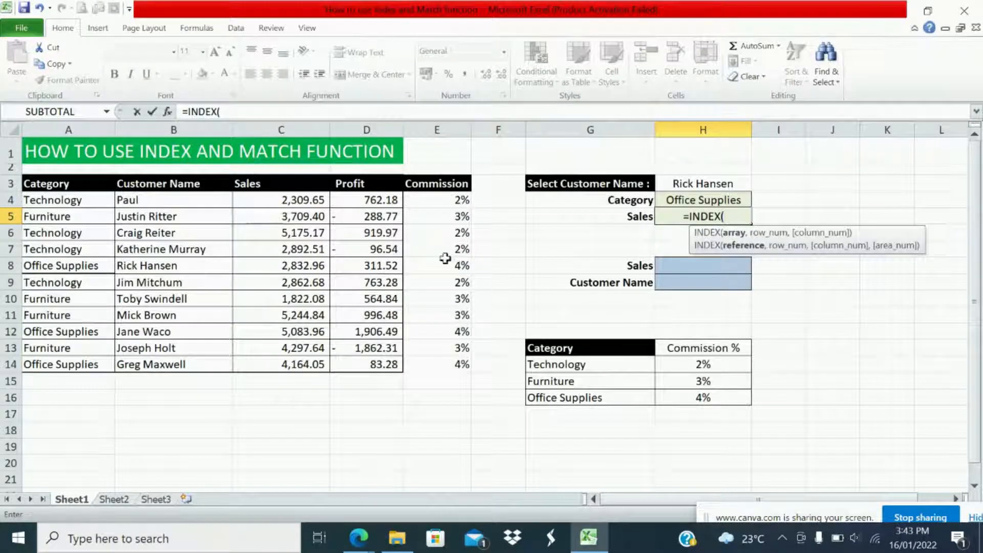
{"action": "left_click_drag", "start_coordinate": [290, 199], "coordinate": [289, 362]}
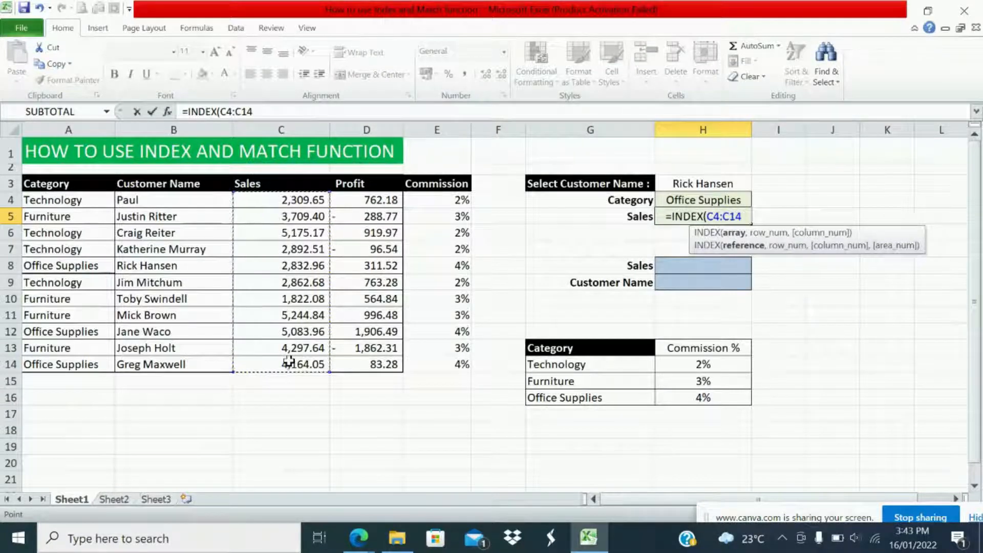
{"action": "type", "text": ","}
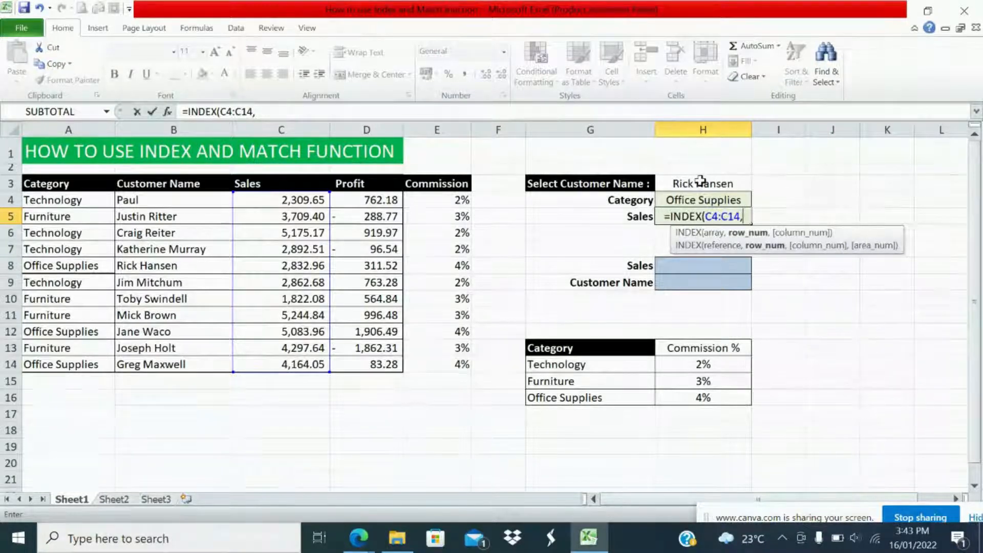
Finish the H5 formula with MATCH(H3,B4:B14,0) as the row number, then check the selected customer and category cells
{"action": "type", "text": "match"}
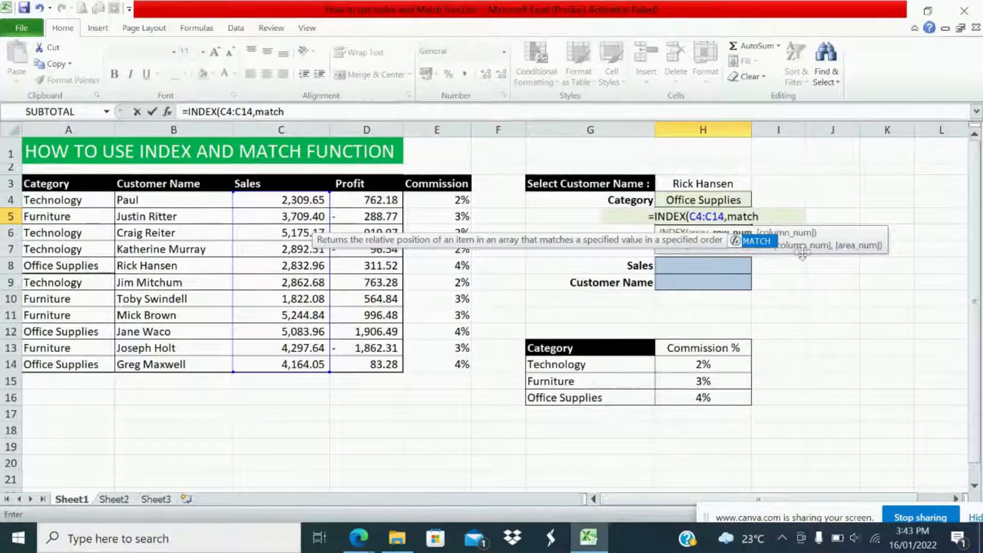
{"action": "key", "text": "Tab"}
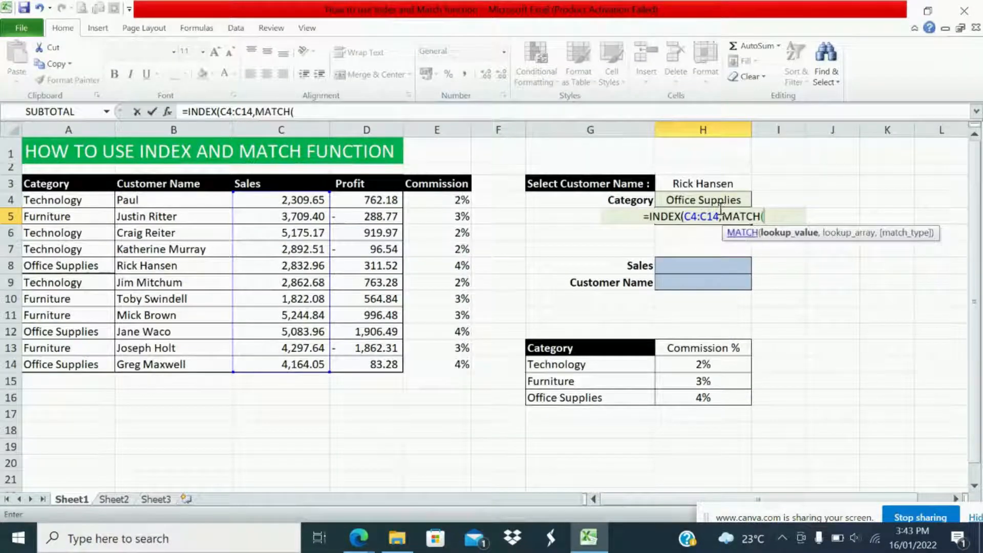
{"action": "left_click", "coordinate": [680, 184]}
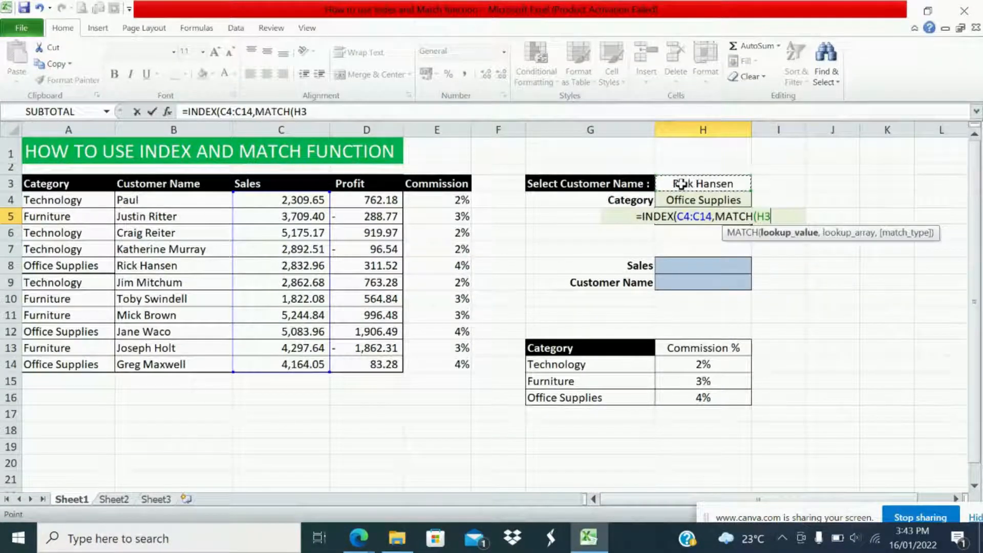
{"action": "type", "text": ","}
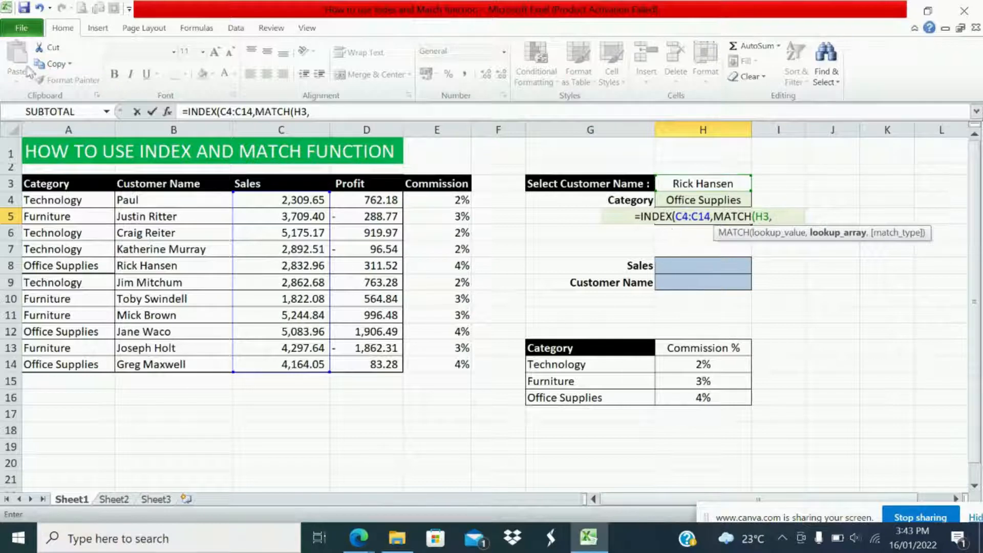
{"action": "left_click_drag", "start_coordinate": [162, 199], "coordinate": [153, 367]}
{"action": "type", "text": ","}
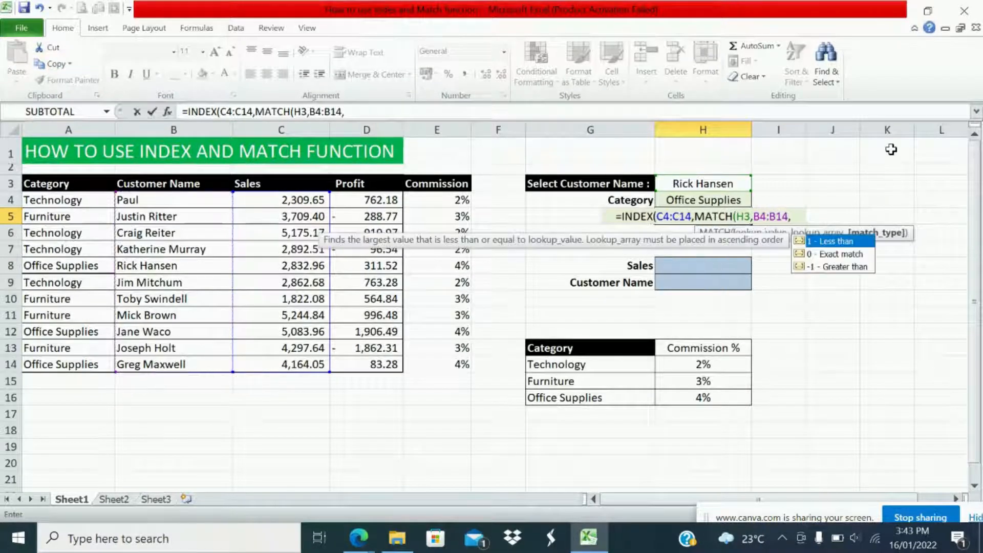
{"action": "left_click", "coordinate": [816, 254]}
{"action": "double_click", "coordinate": [816, 254]}
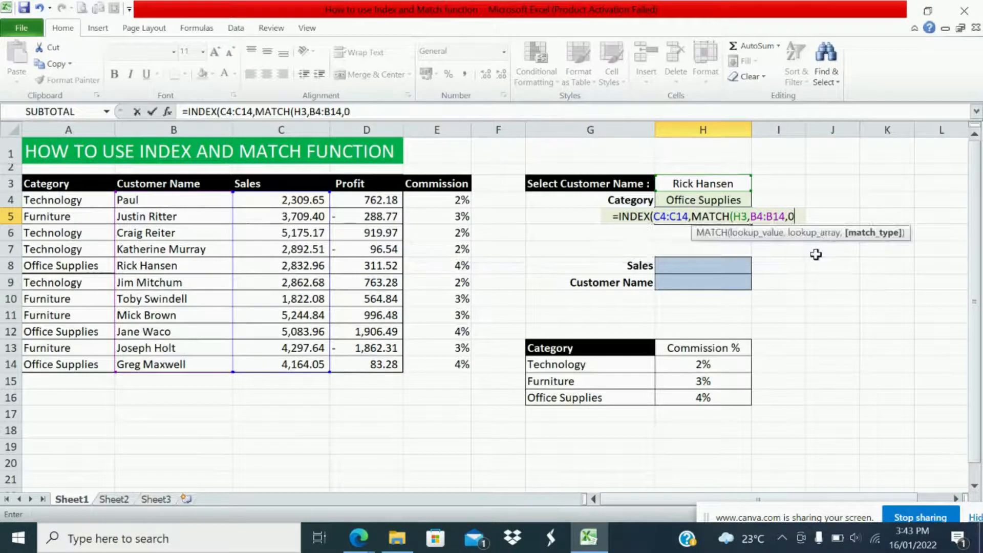
{"action": "type", "text": "))"}
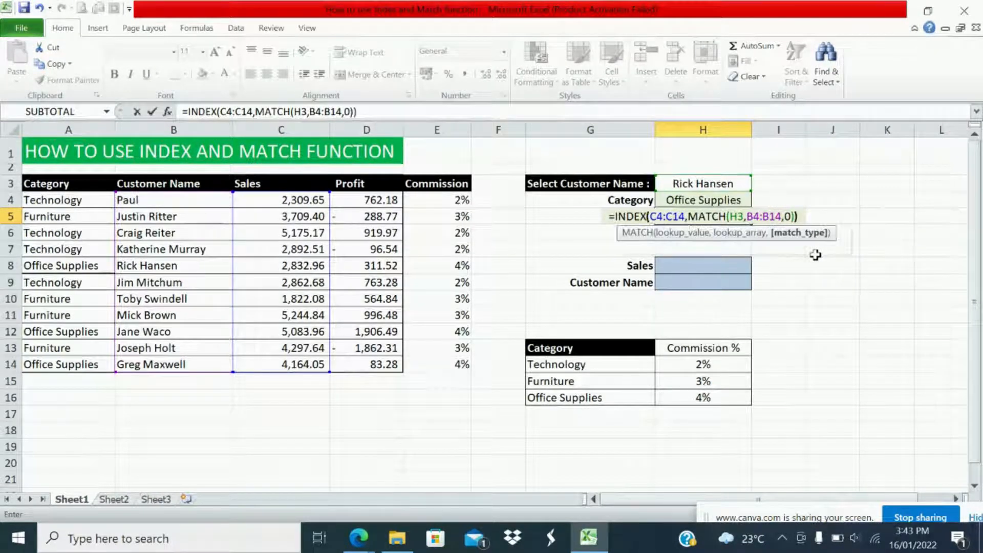
{"action": "key", "text": "Return"}
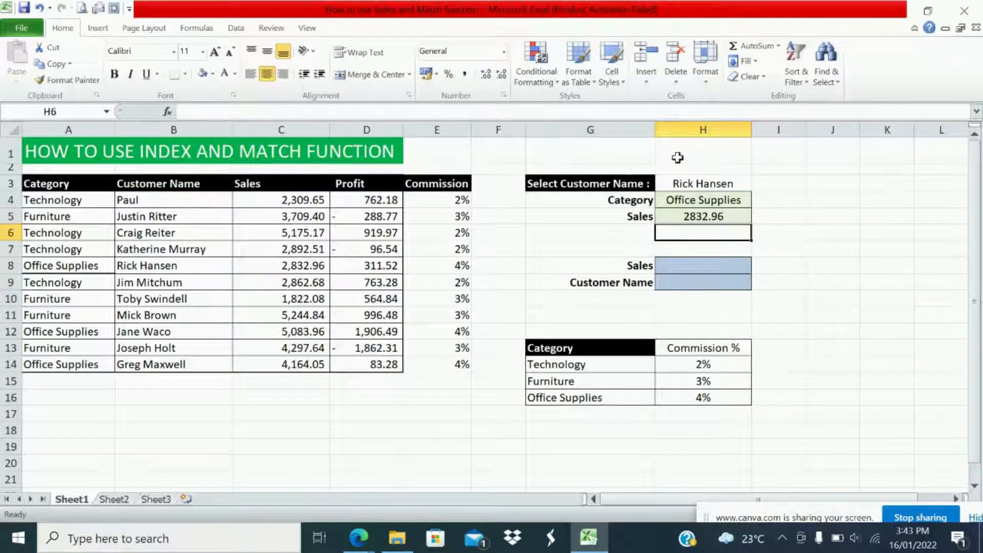
{"action": "left_click", "coordinate": [705, 184]}
{"action": "left_click", "coordinate": [671, 201]}
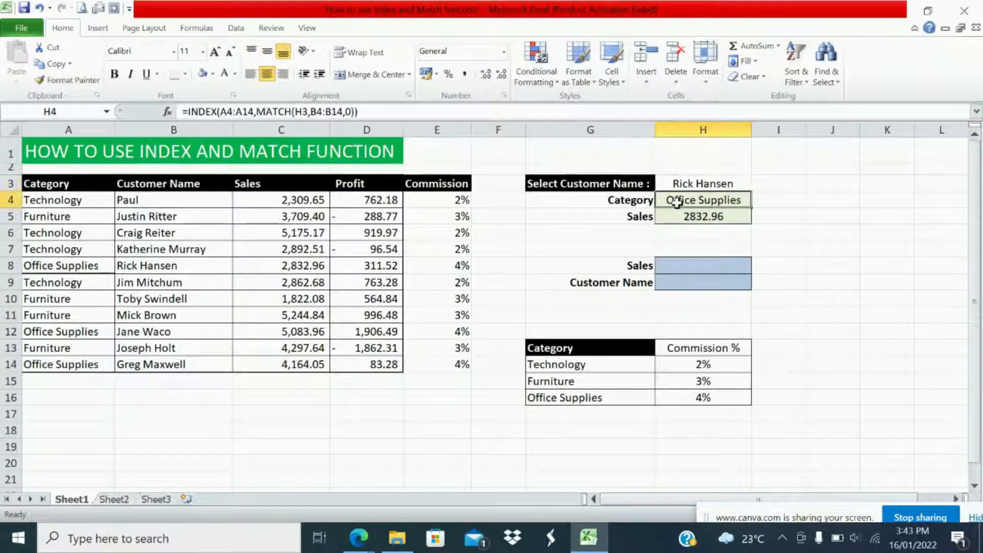
Check the H5 sales result against the selected customer's name and sales in row 8 of the data table
{"action": "left_click", "coordinate": [672, 219]}
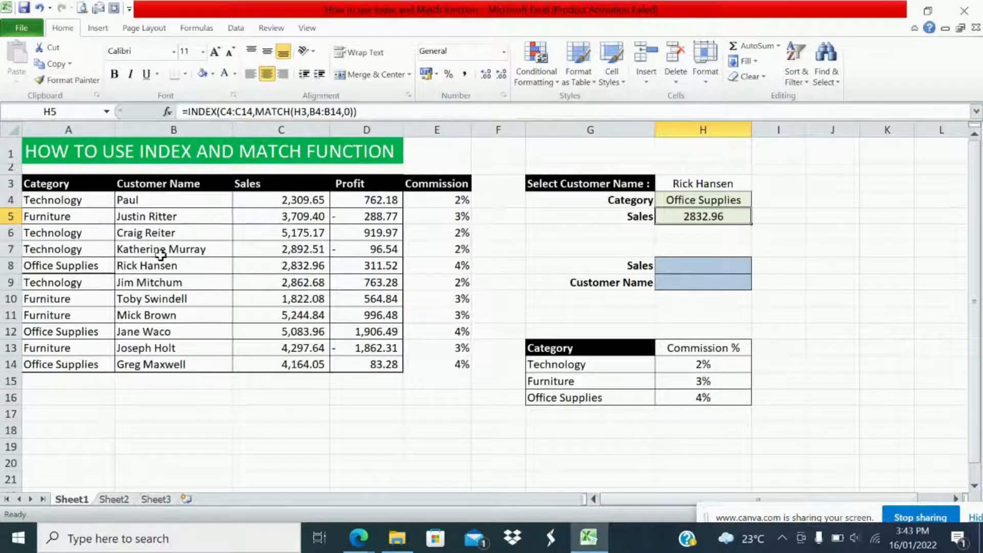
{"action": "left_click", "coordinate": [161, 270]}
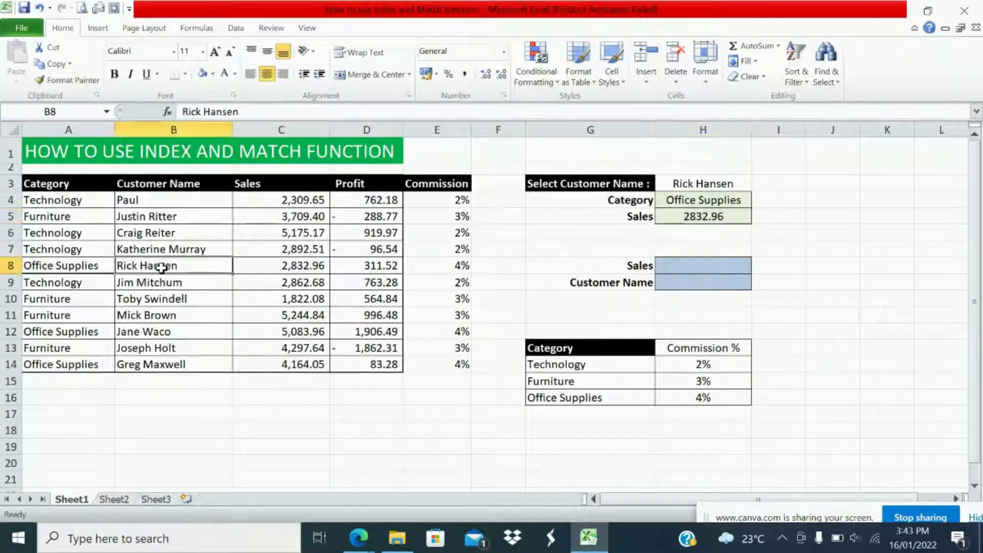
{"action": "left_click", "coordinate": [312, 265]}
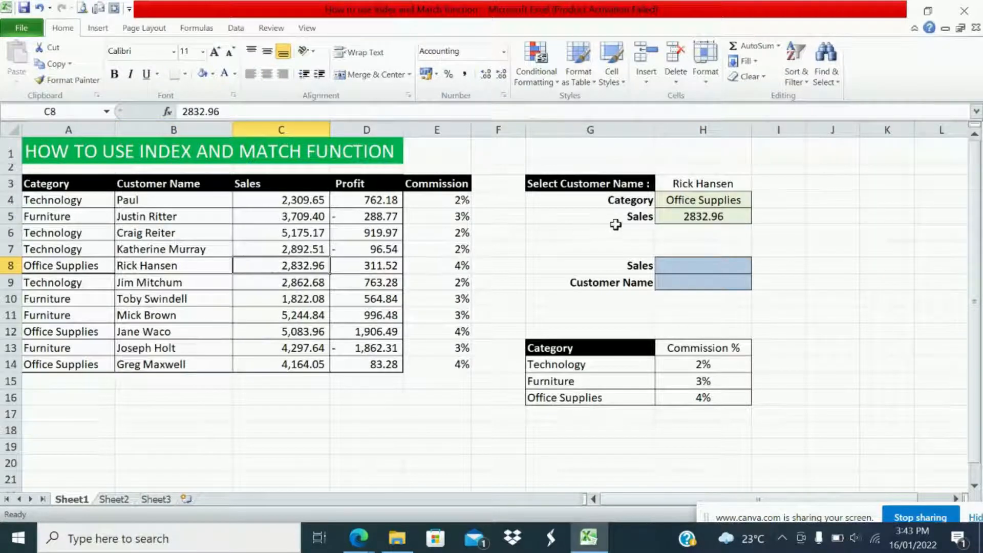
Change the selected customer in H3 to the one from row 9
{"action": "left_click", "coordinate": [748, 183]}
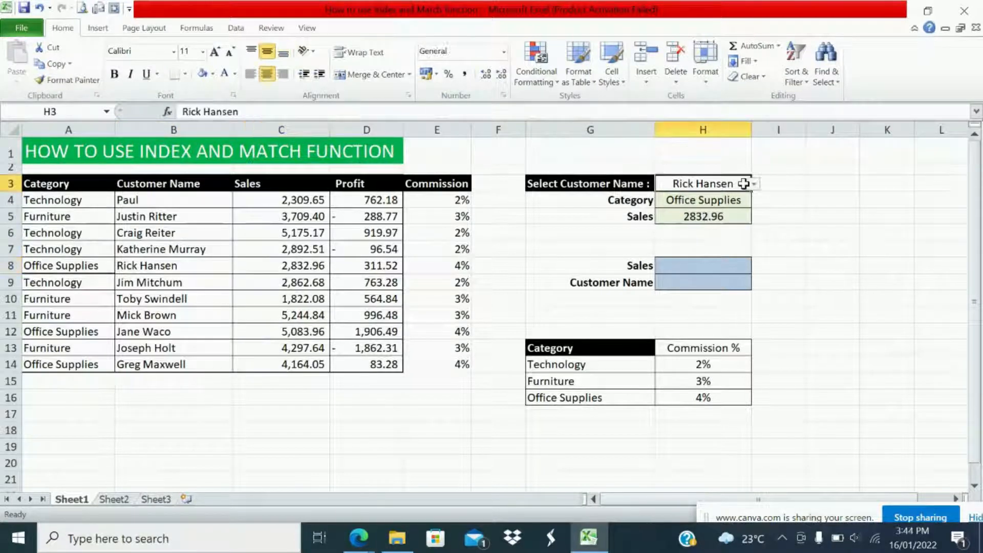
{"action": "left_click", "coordinate": [754, 184]}
{"action": "left_click", "coordinate": [740, 219]}
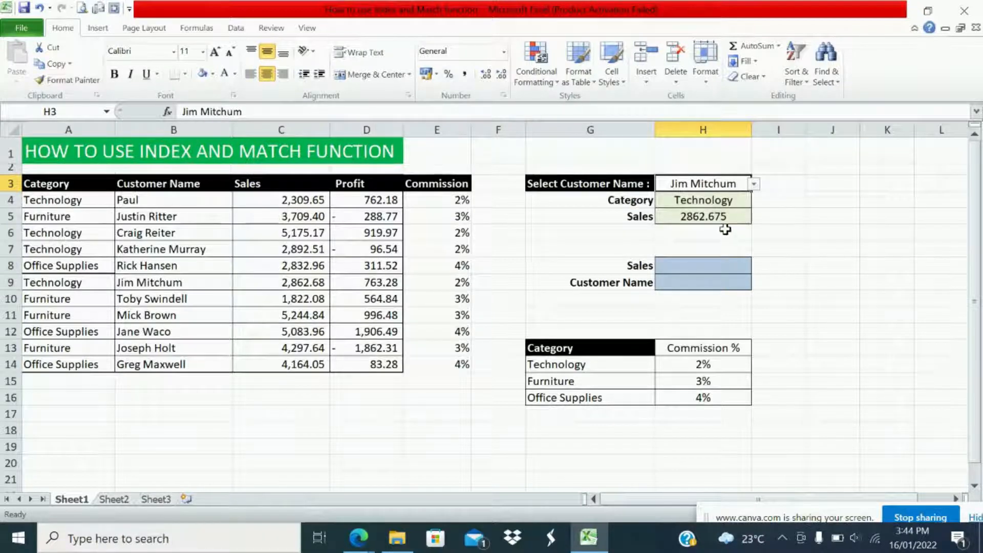
Copy the Profit header from D3 into G6 as plain text, then right-align it and make it bold
{"action": "left_click", "coordinate": [628, 230]}
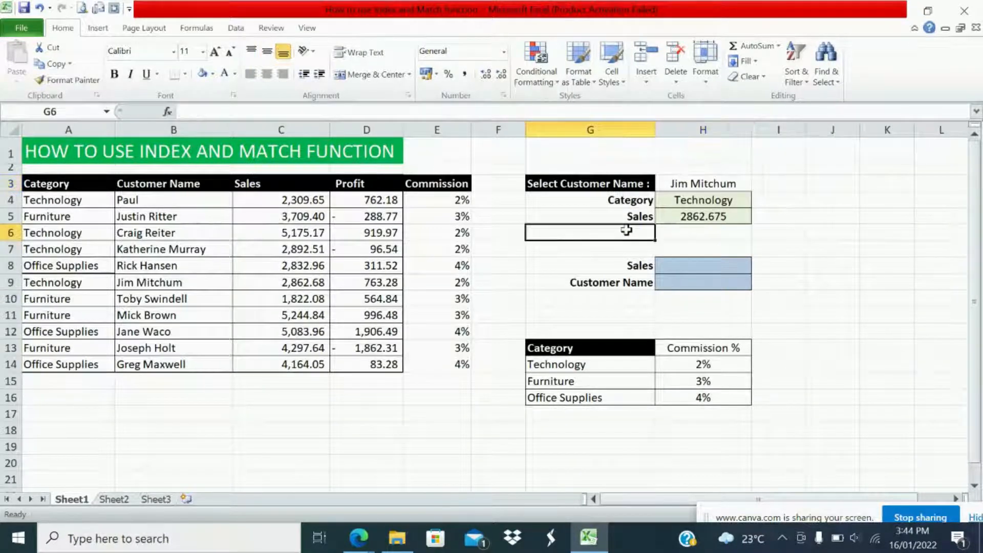
{"action": "left_click", "coordinate": [356, 192]}
{"action": "key", "text": "ctrl+c"}
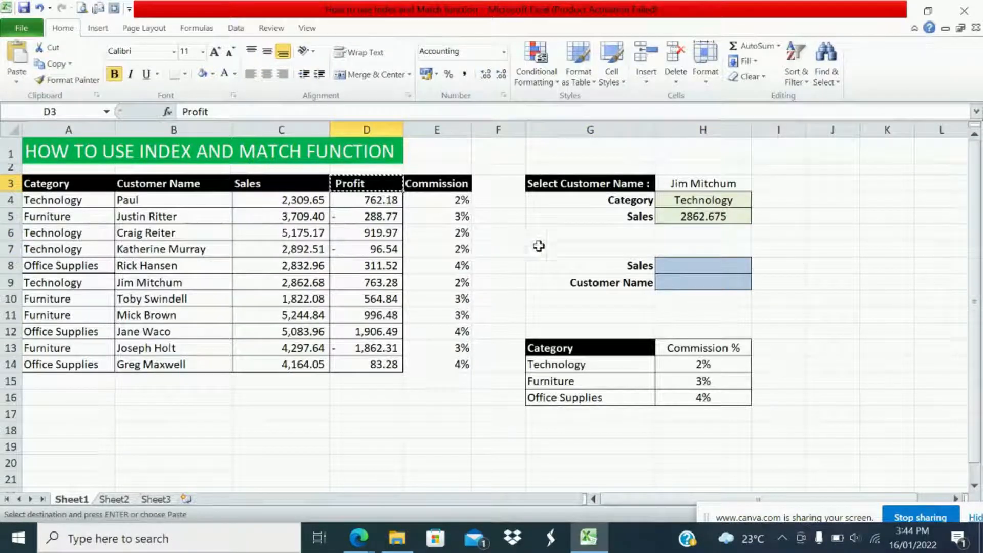
{"action": "left_click", "coordinate": [578, 230]}
{"action": "right_click", "coordinate": [579, 231]}
{"action": "left_click", "coordinate": [631, 291]}
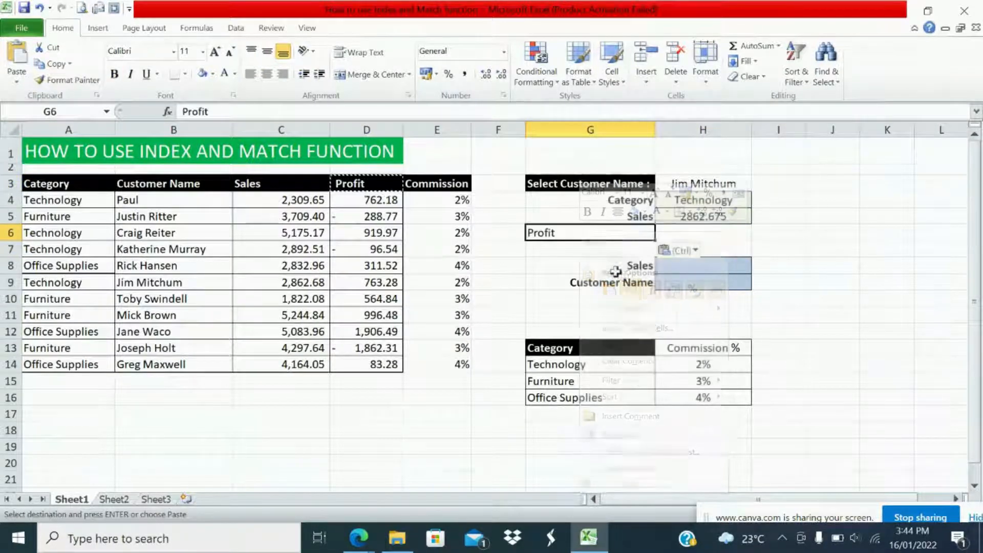
{"action": "left_click", "coordinate": [281, 77]}
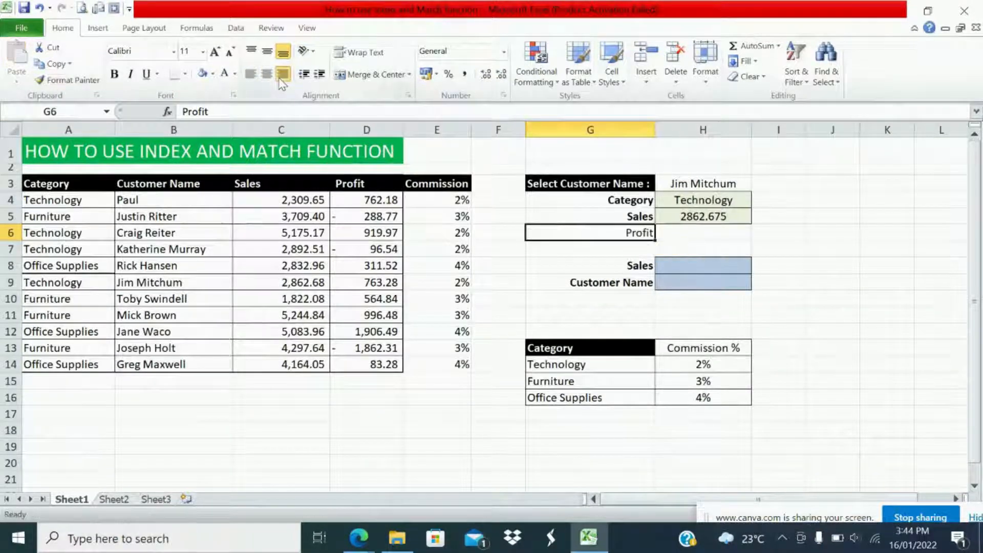
{"action": "key", "text": "ctrl+b"}
Copy the cell formatting of the Sales result H5 to the Profit result cell H6
{"action": "left_click", "coordinate": [708, 216]}
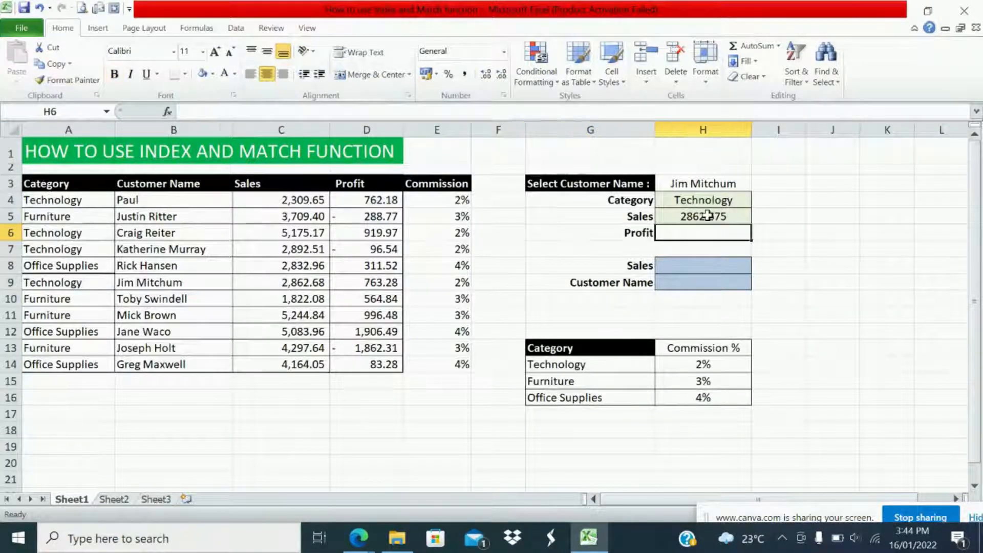
{"action": "left_click", "coordinate": [67, 80]}
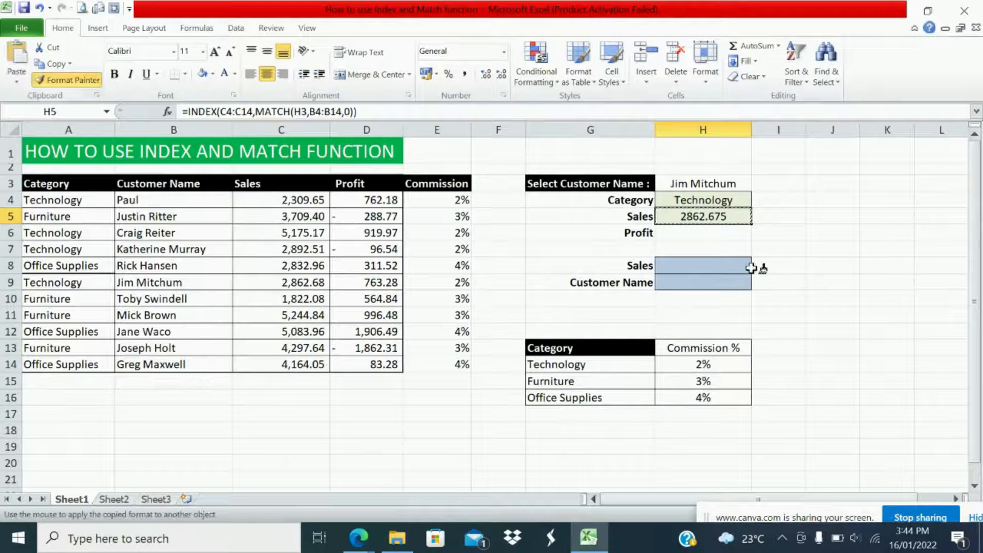
{"action": "left_click", "coordinate": [745, 236]}
Start an INDEX formula in the Profit cell H6 that uses the profit range D4:D14 as its array
{"action": "type", "text": "=ind"}
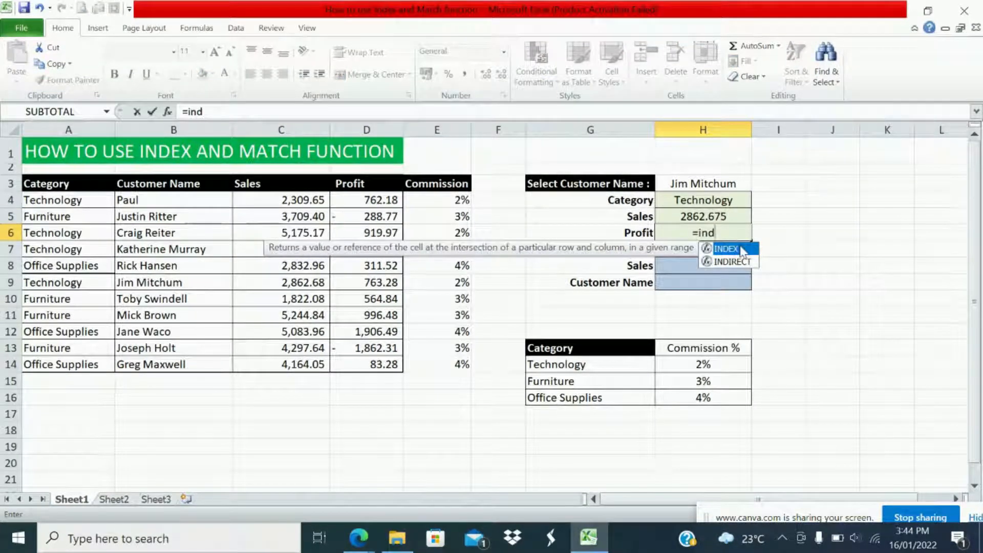
{"action": "double_click", "coordinate": [744, 248]}
{"action": "left_click_drag", "start_coordinate": [373, 201], "coordinate": [384, 359]}
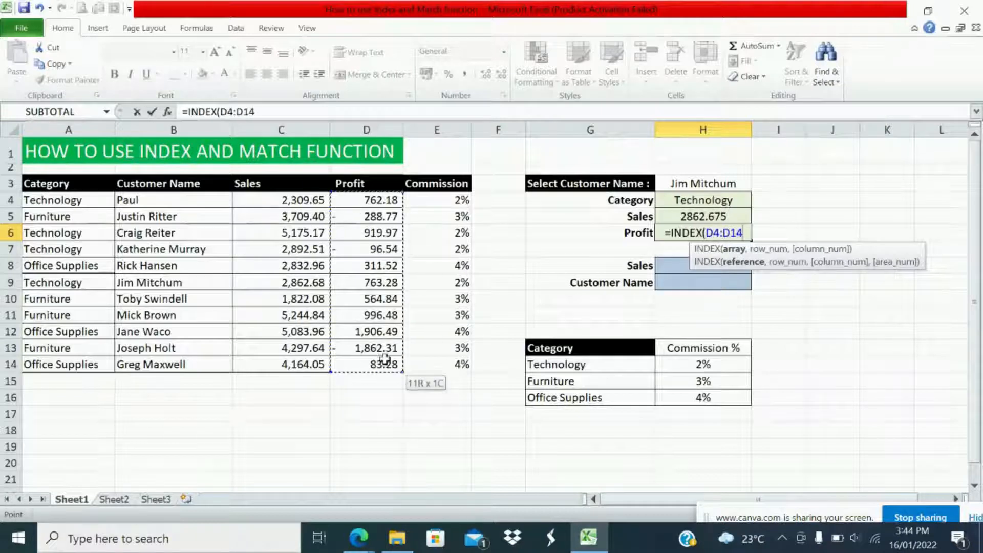
{"action": "type", "text": ","}
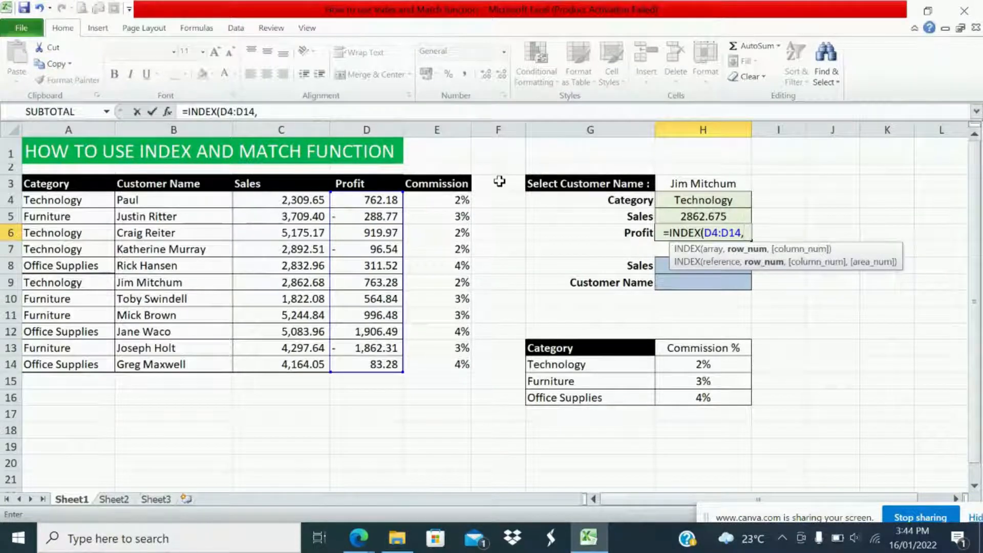
Finish the H6 formula with MATCH(H3,B4:B14,0) as the row number
{"action": "type", "text": "match"}
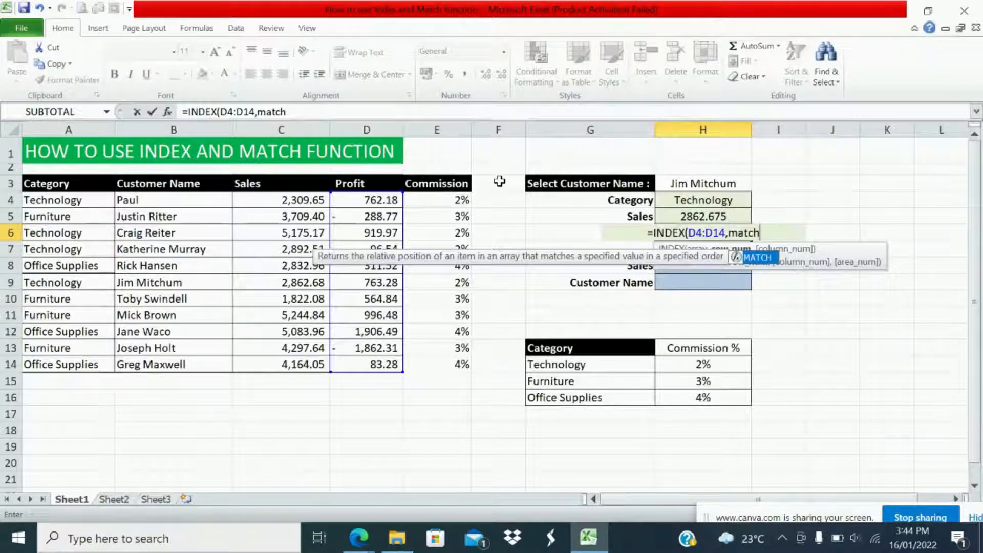
{"action": "type", "text": "("}
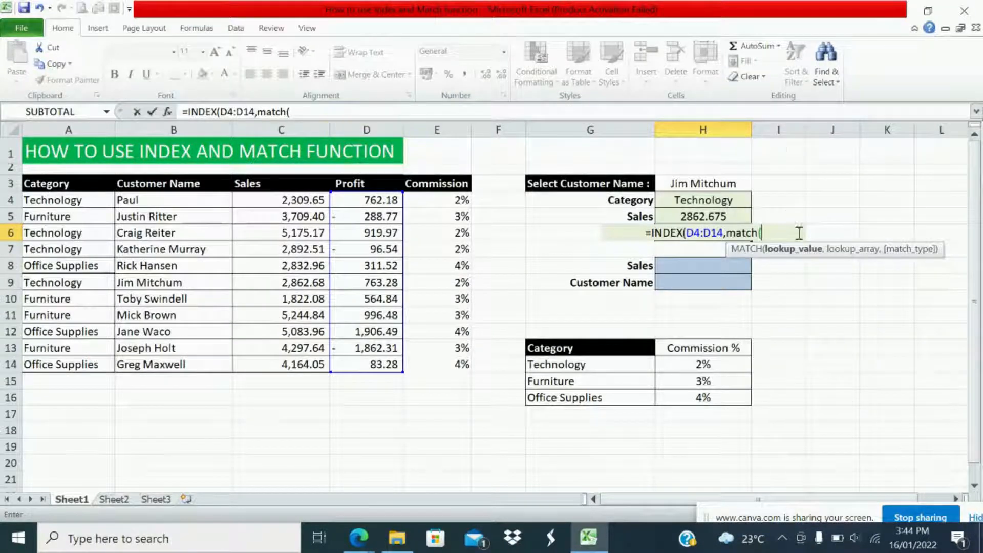
{"action": "left_click", "coordinate": [727, 184]}
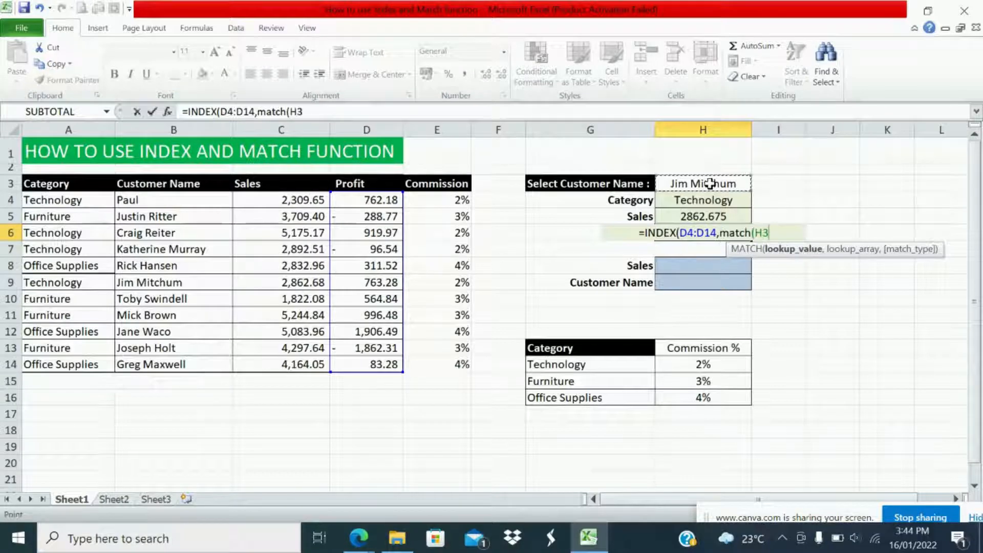
{"action": "type", "text": ","}
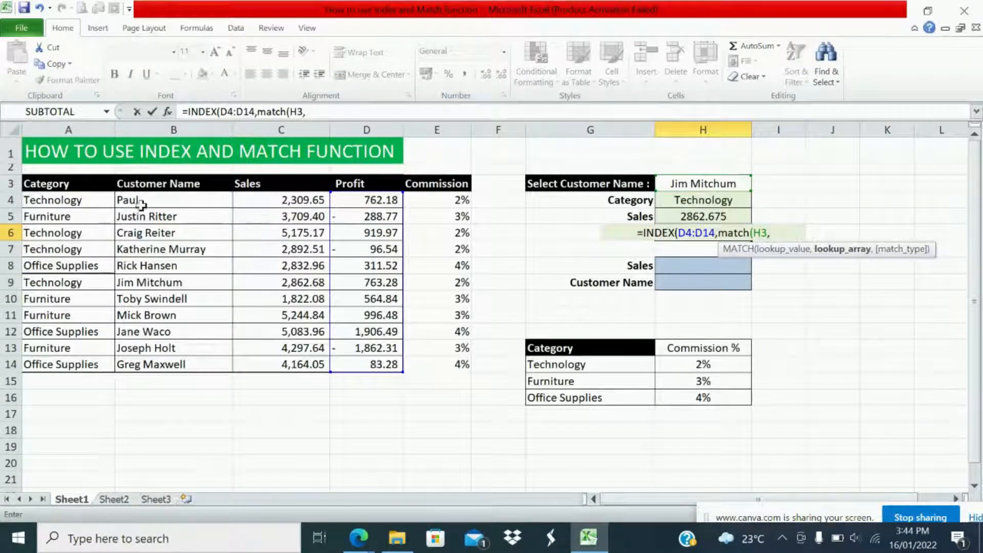
{"action": "left_click_drag", "start_coordinate": [138, 201], "coordinate": [150, 367]}
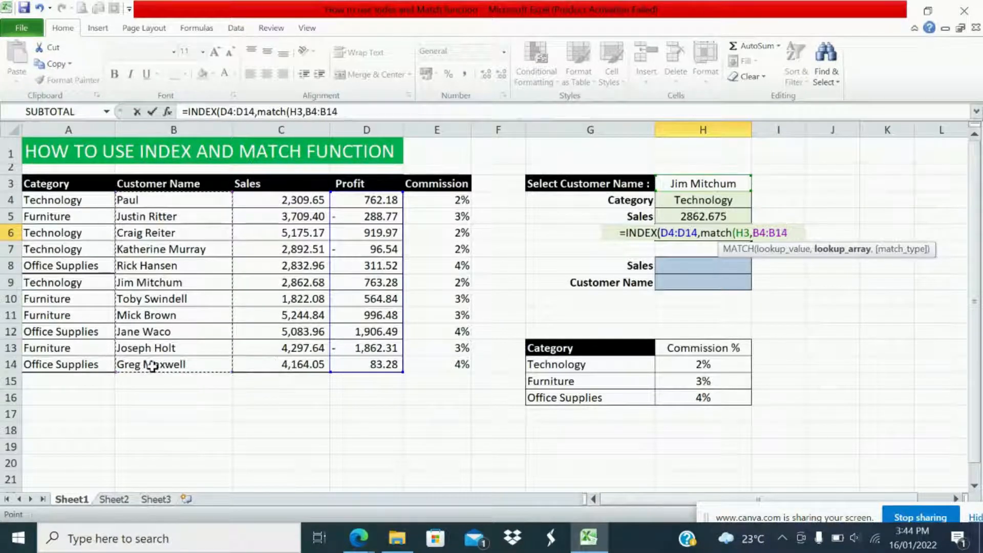
{"action": "type", "text": ",0"}
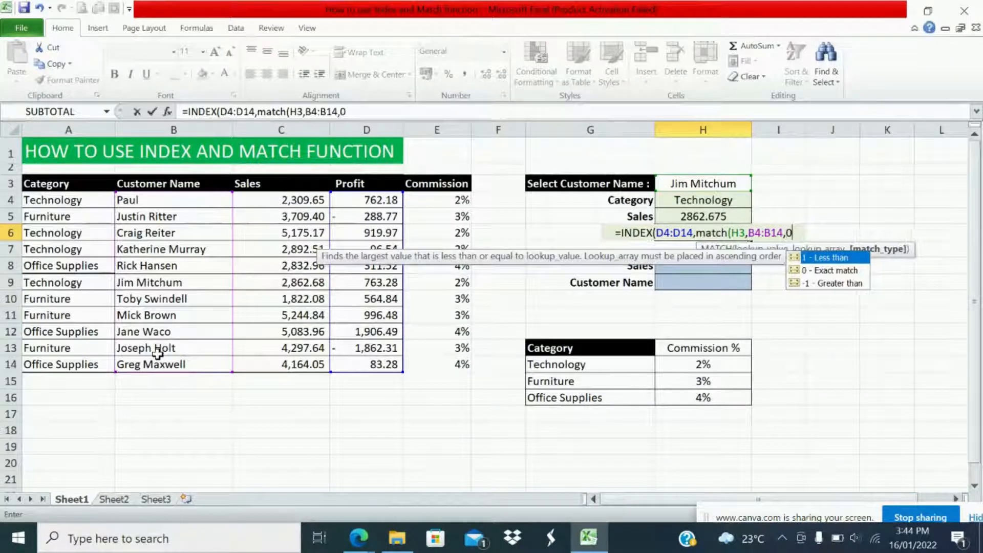
{"action": "type", "text": ")"}
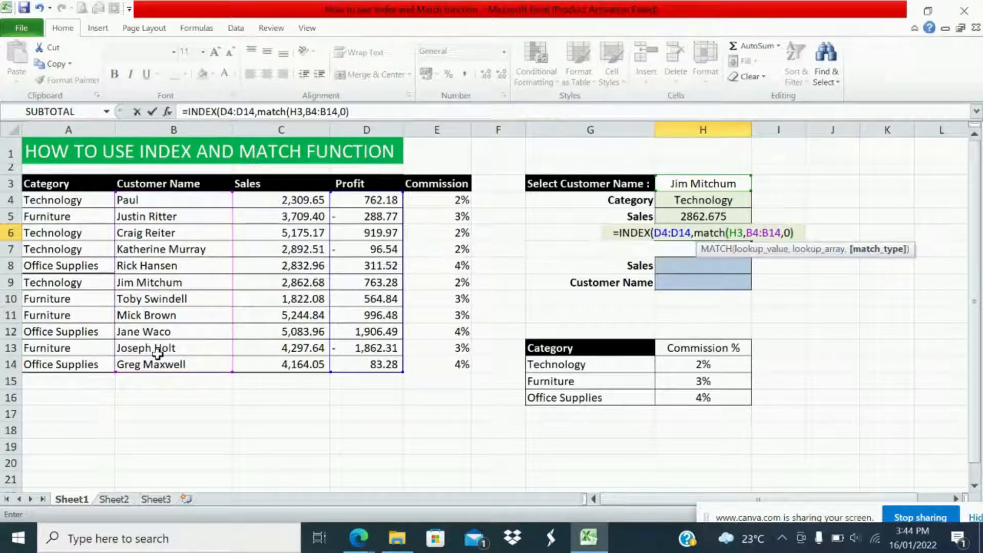
{"action": "key", "text": "Return"}
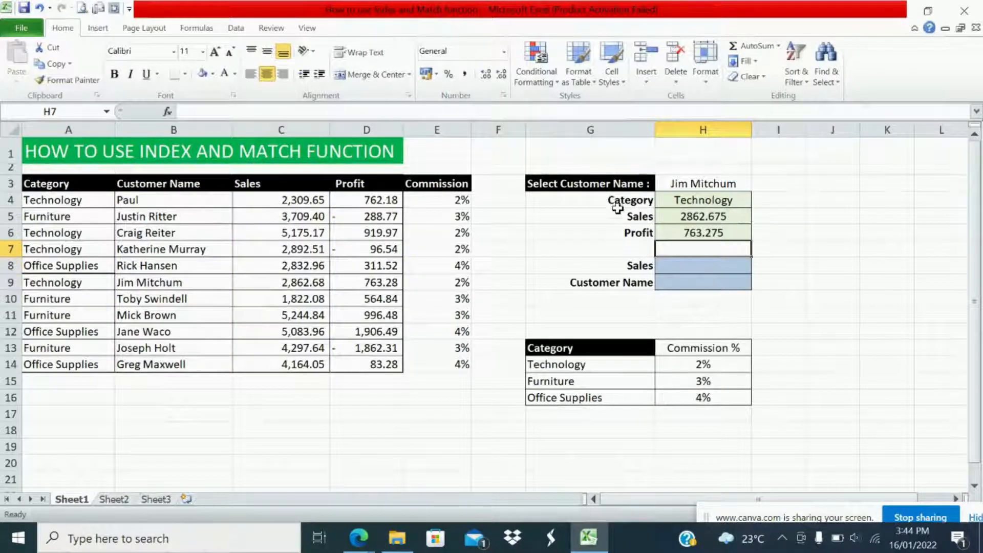
Highlight the selected customer's record A9:D9 with a blue fill, and undo the fill
{"action": "left_click", "coordinate": [152, 280]}
{"action": "left_click", "coordinate": [68, 281]}
{"action": "left_click_drag", "start_coordinate": [69, 281], "coordinate": [342, 283]}
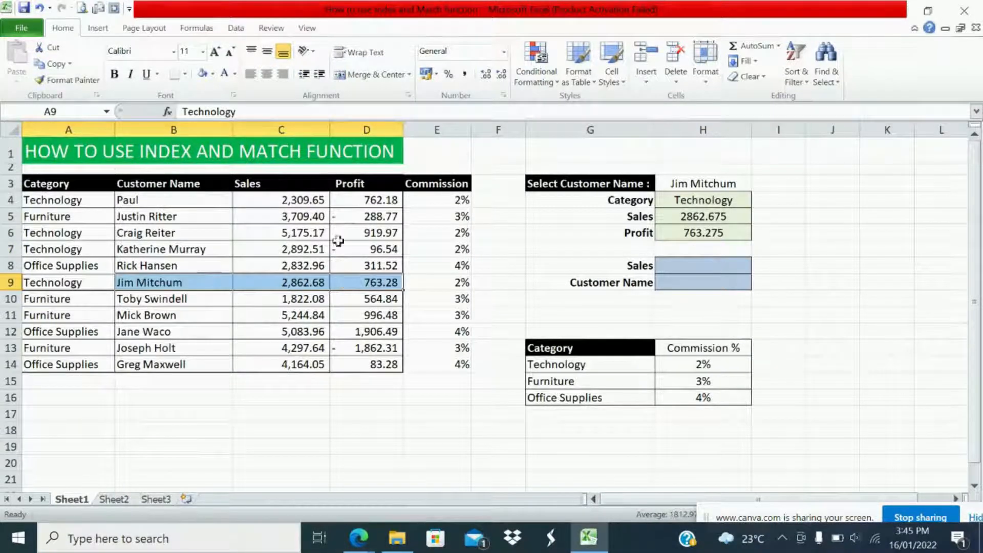
{"action": "left_click", "coordinate": [214, 80]}
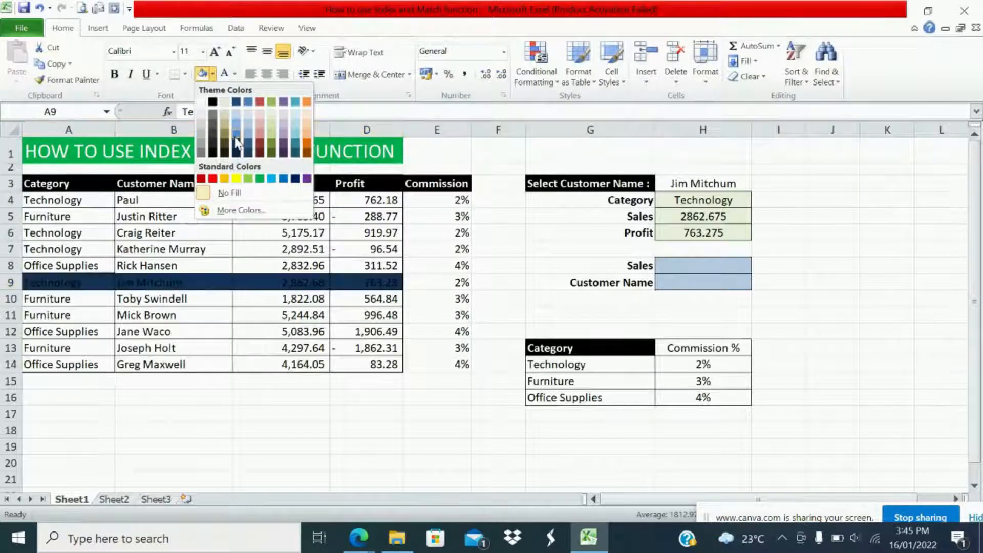
{"action": "left_click", "coordinate": [239, 140]}
{"action": "left_click", "coordinate": [363, 428]}
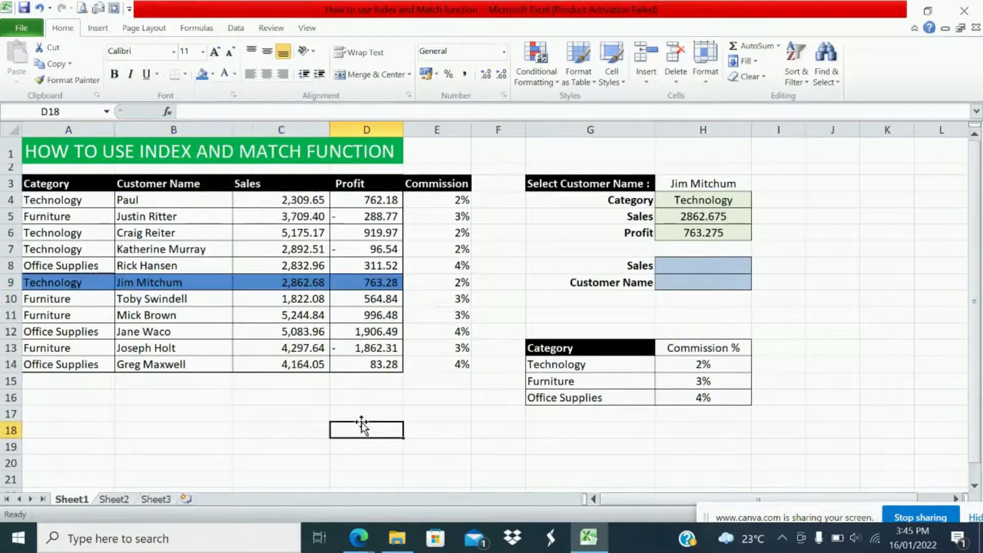
{"action": "key", "text": "ctrl+z"}
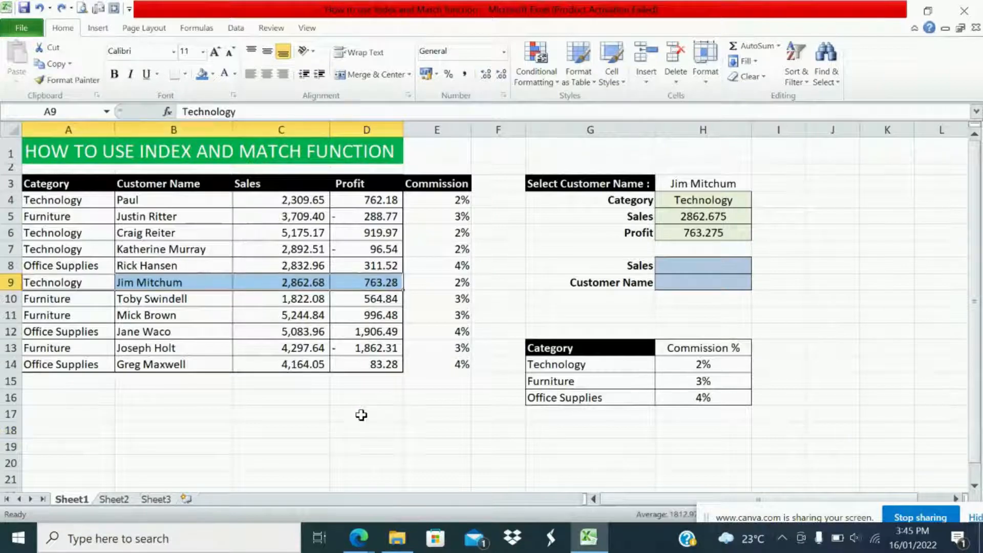
{"action": "left_click", "coordinate": [358, 417]}
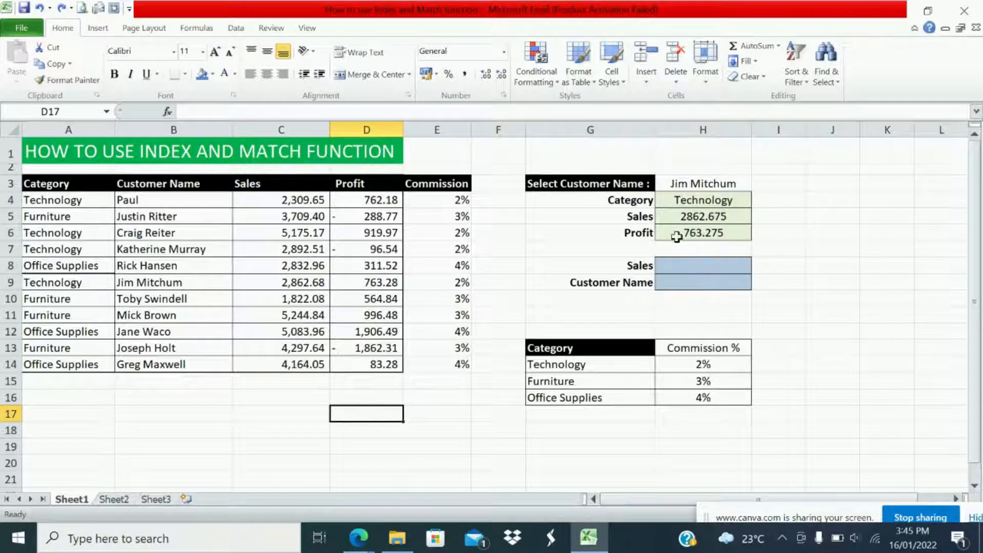
Delete the Profit label and formula in G6:H6 and reset H6 to the formatting of an empty cell
{"action": "left_click_drag", "start_coordinate": [646, 236], "coordinate": [693, 236]}
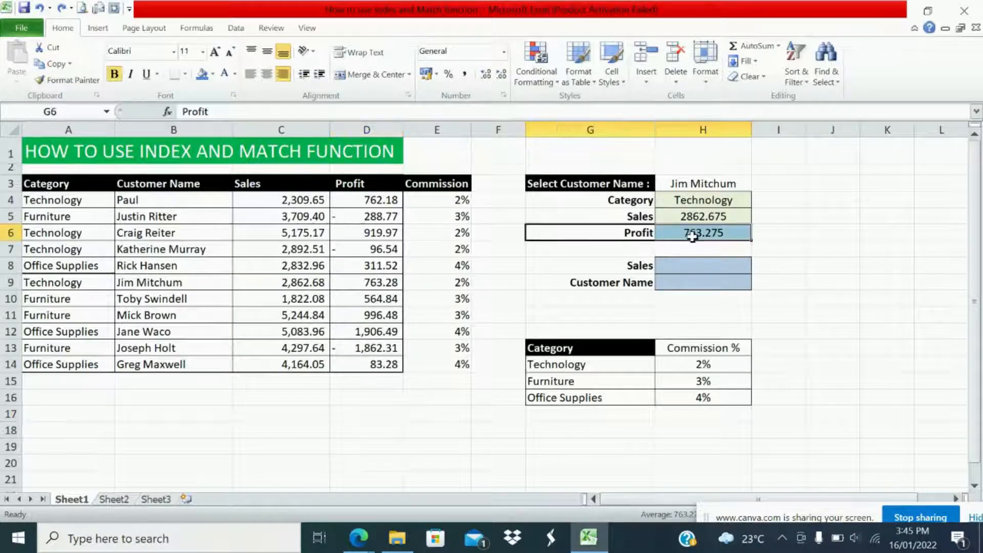
{"action": "key", "text": "Delete"}
{"action": "left_click", "coordinate": [863, 248]}
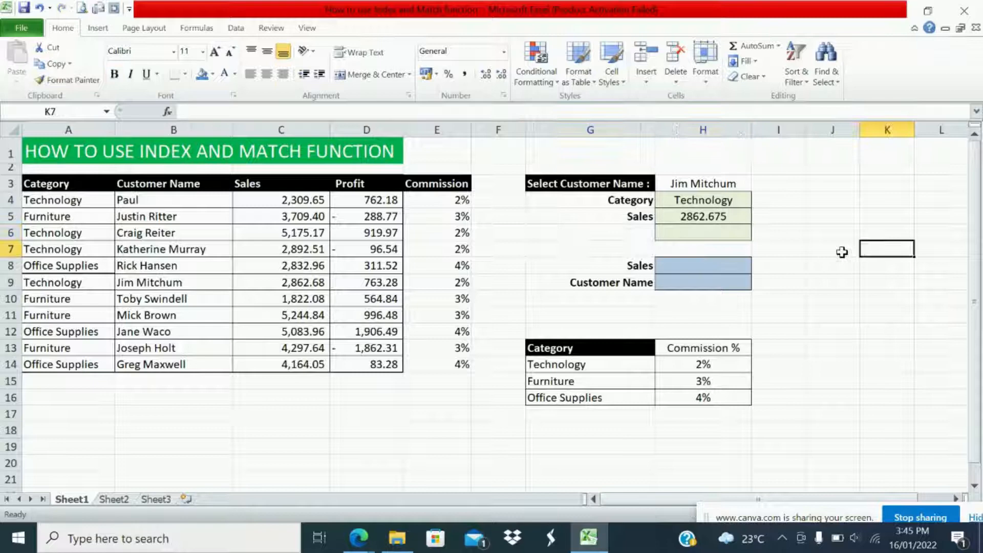
{"action": "left_click", "coordinate": [72, 80]}
{"action": "left_click", "coordinate": [703, 233]}
{"action": "left_click", "coordinate": [832, 248]}
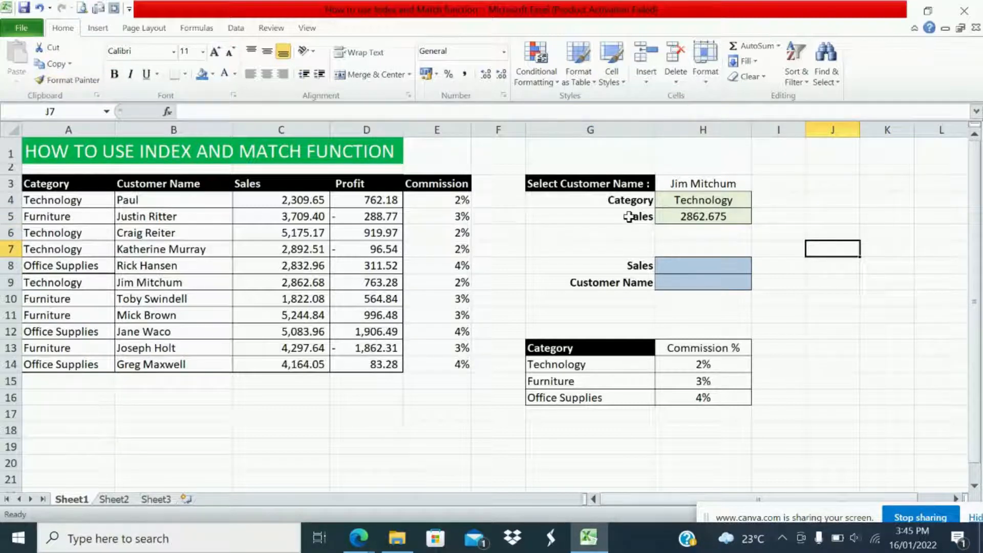
Clear the existing INDEX and MATCH formula from the Sales result cell H5
{"action": "left_click", "coordinate": [717, 216]}
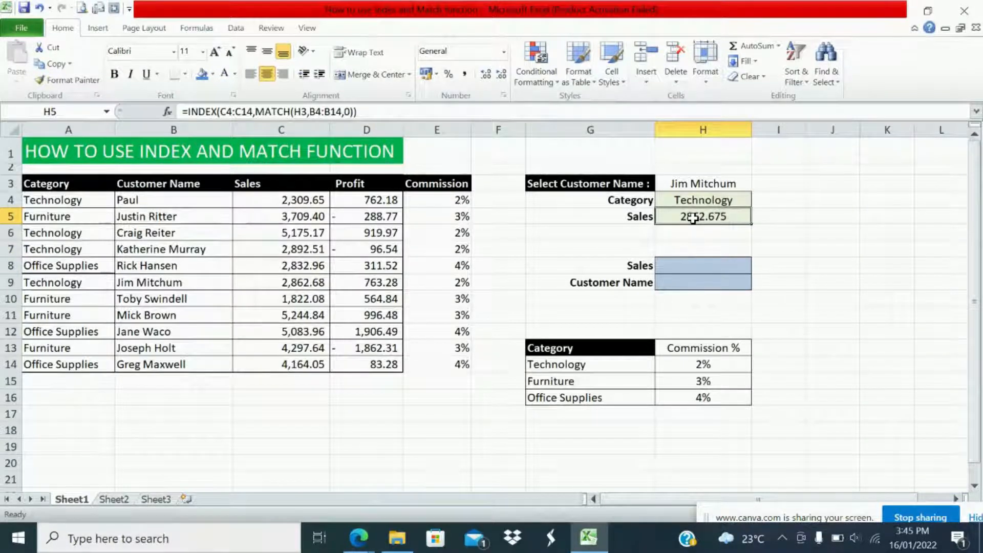
{"action": "key", "text": "Delete"}
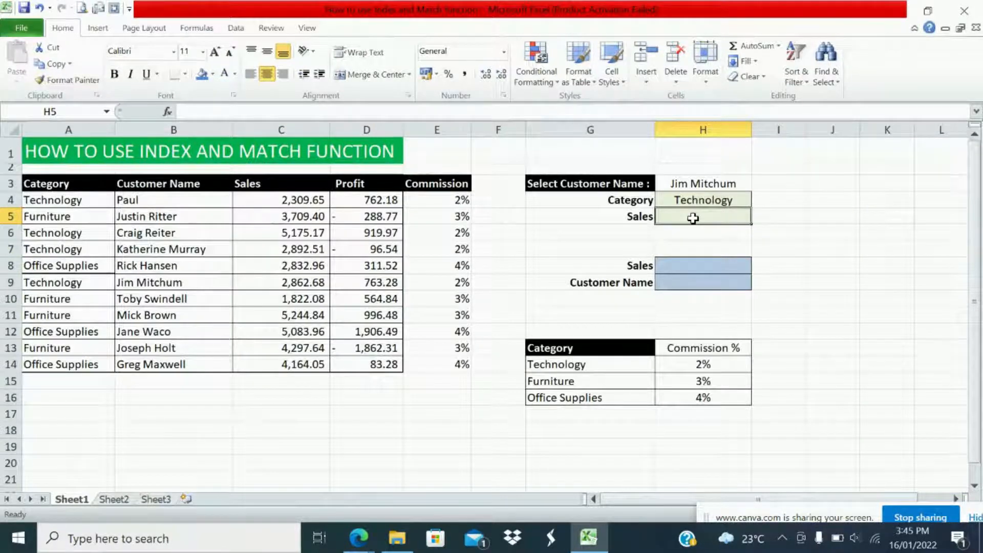
{"action": "left_click", "coordinate": [602, 215]}
{"action": "left_click", "coordinate": [711, 211]}
{"action": "type", "text": "="}
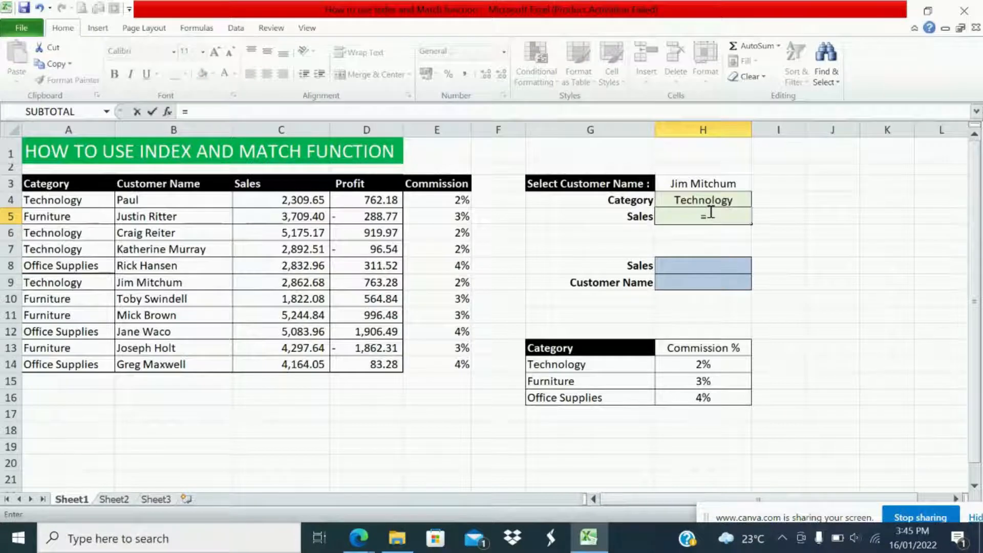
{"action": "type", "text": "IN"}
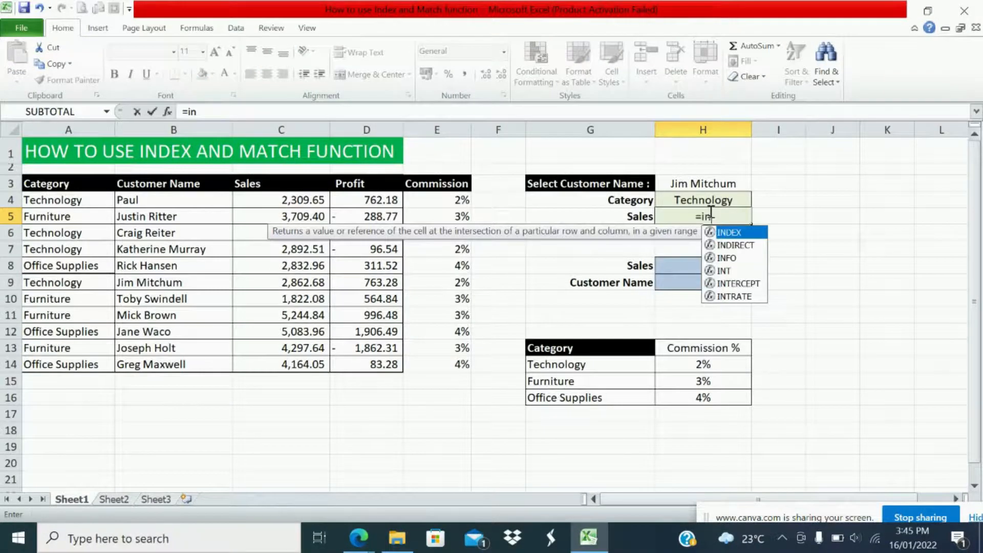
{"action": "double_click", "coordinate": [752, 228]}
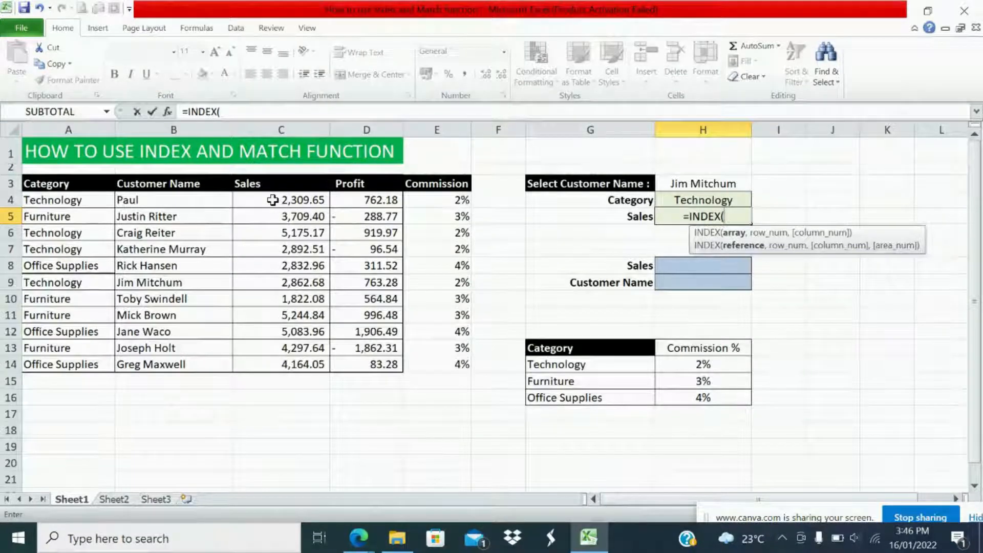
{"action": "left_click_drag", "start_coordinate": [273, 200], "coordinate": [368, 367]}
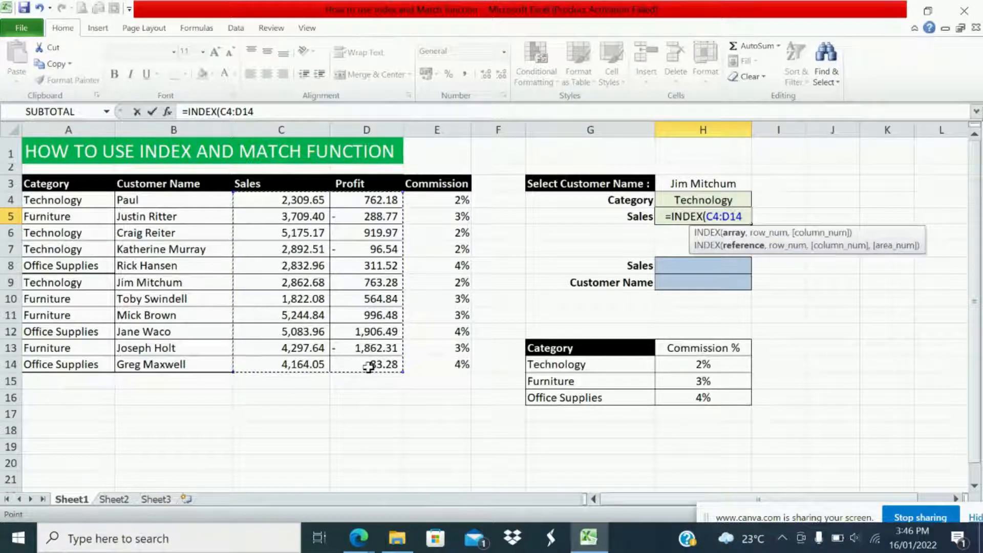
{"action": "type", "text": ","}
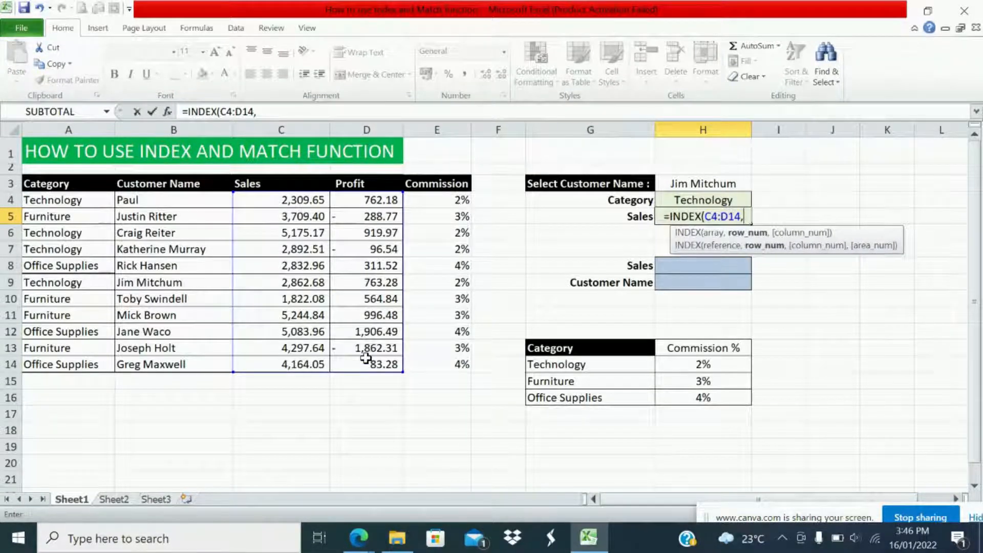
{"action": "type", "text": "match"}
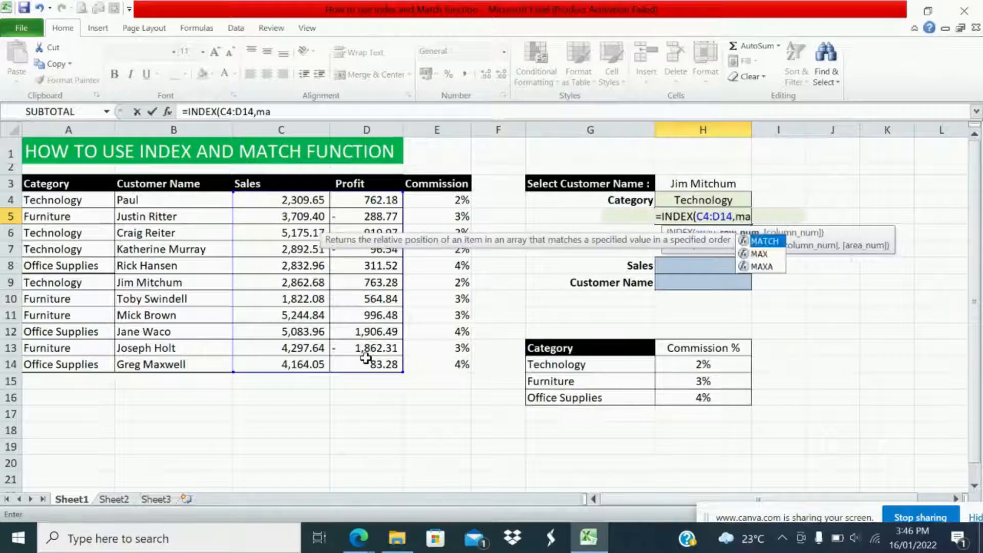
{"action": "double_click", "coordinate": [760, 242]}
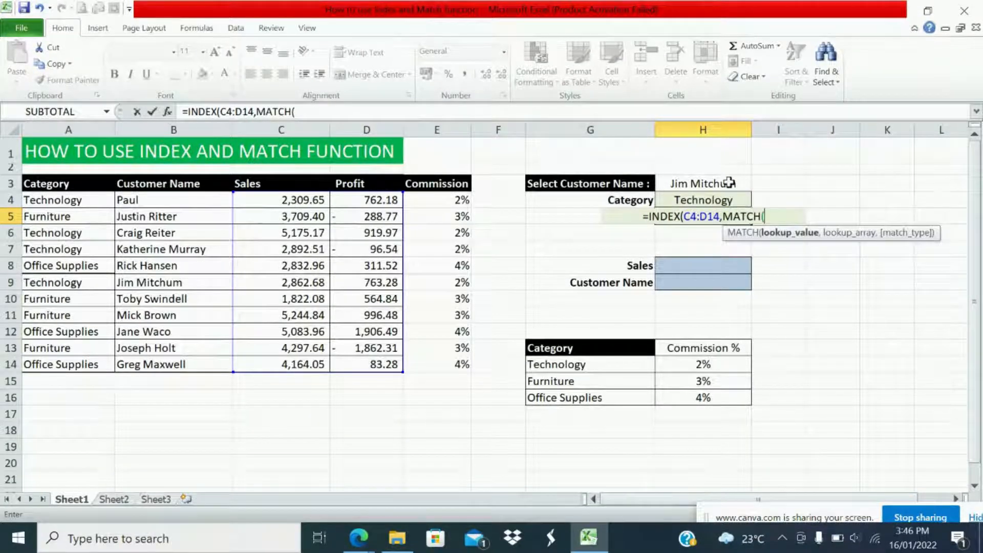
{"action": "left_click", "coordinate": [729, 183]}
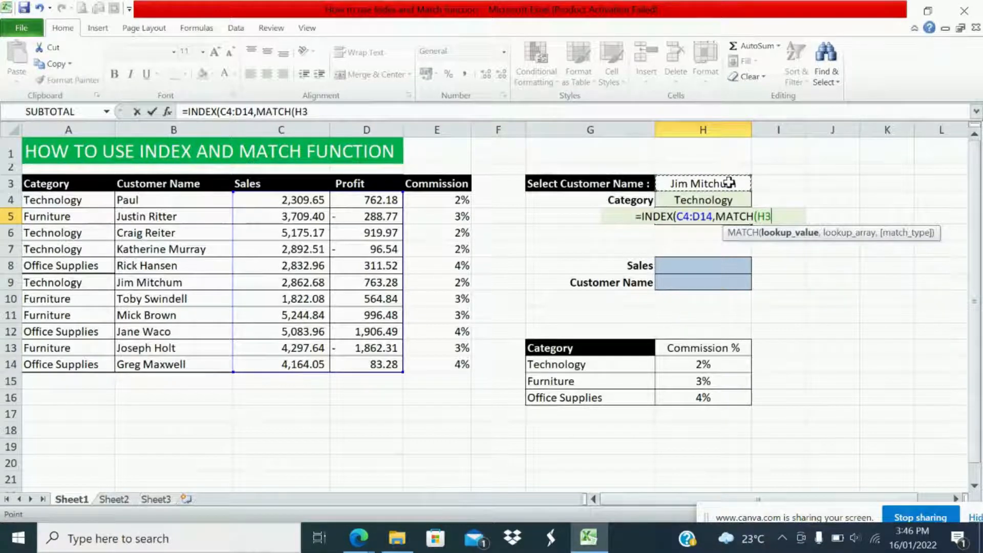
{"action": "type", "text": ","}
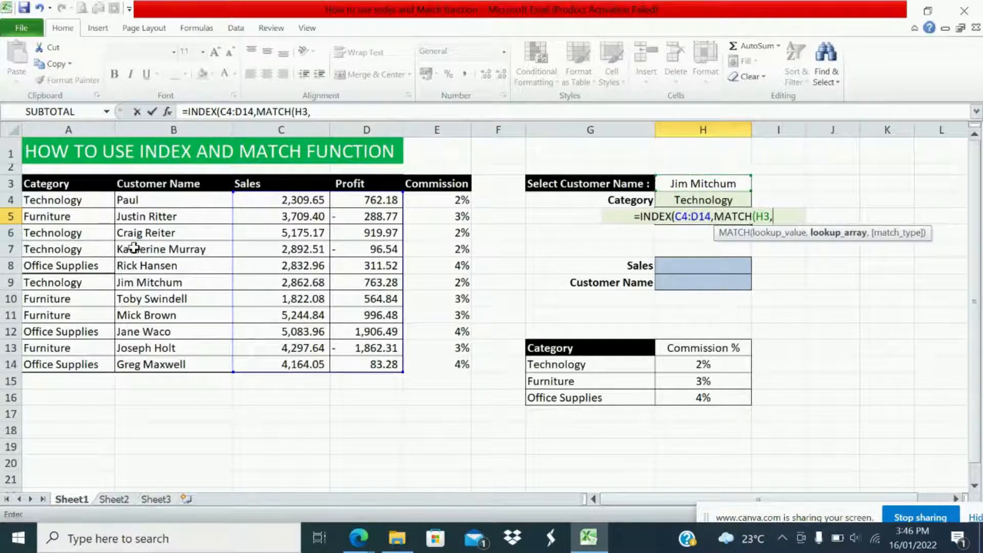
{"action": "left_click_drag", "start_coordinate": [173, 200], "coordinate": [171, 364]}
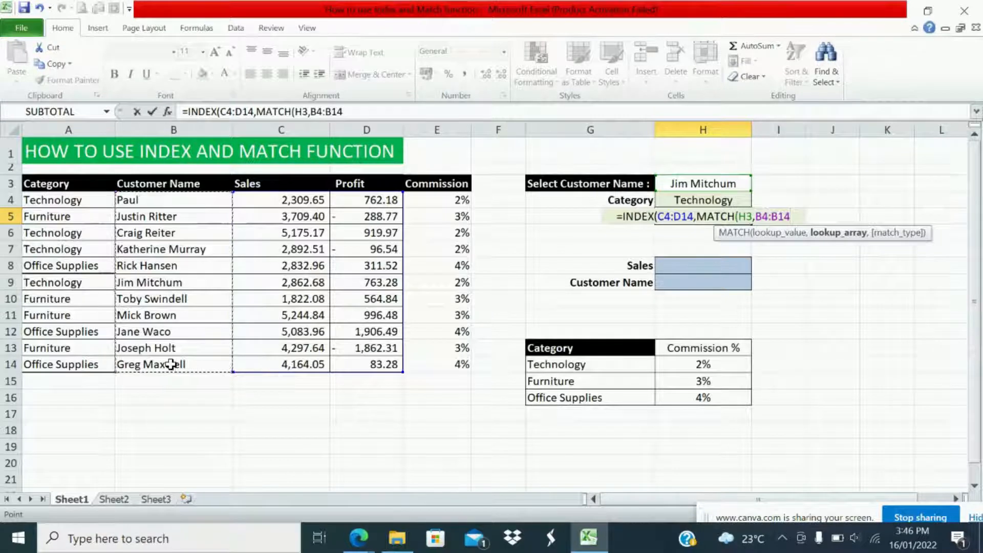
{"action": "type", "text": ","}
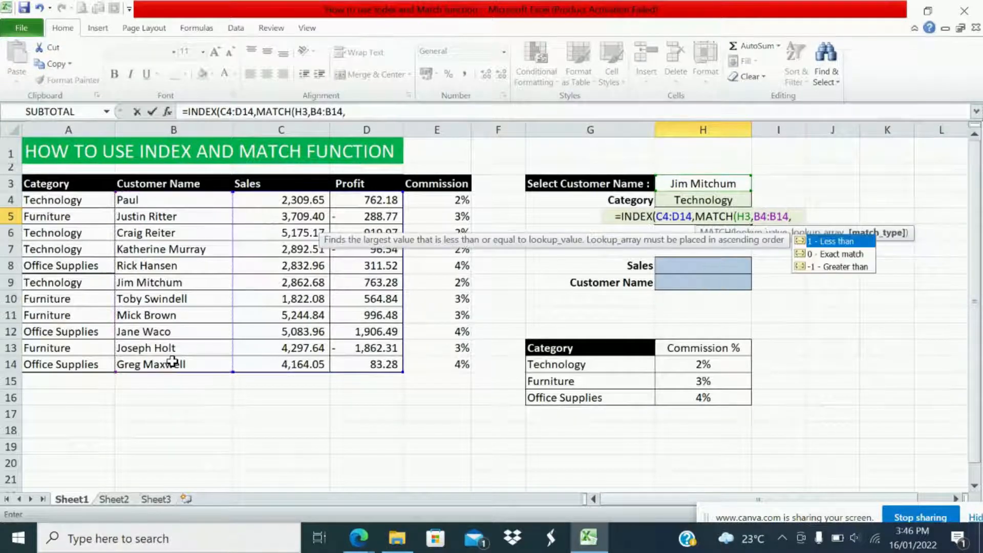
{"action": "type", "text": "0"}
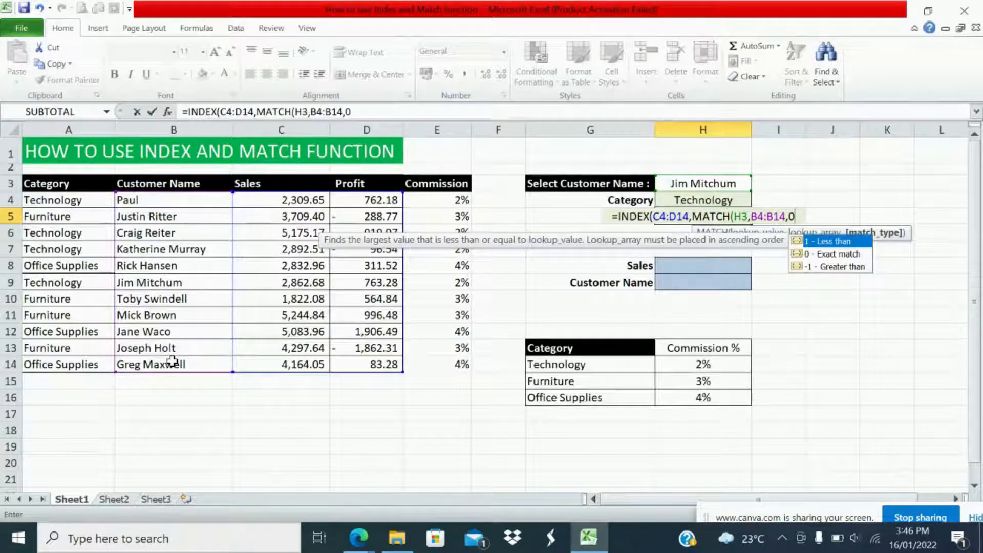
{"action": "type", "text": ")"}
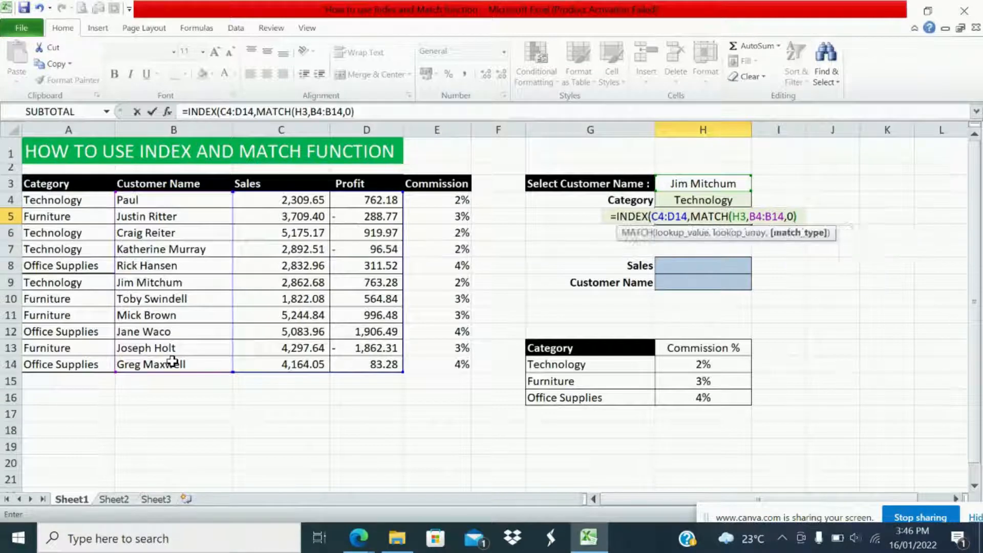
{"action": "type", "text": ",match"}
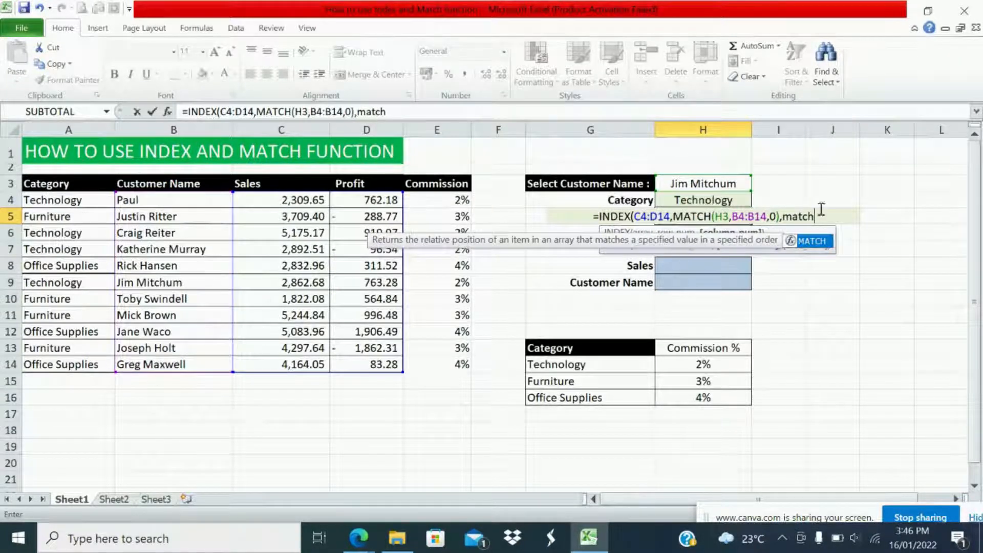
{"action": "double_click", "coordinate": [812, 240]}
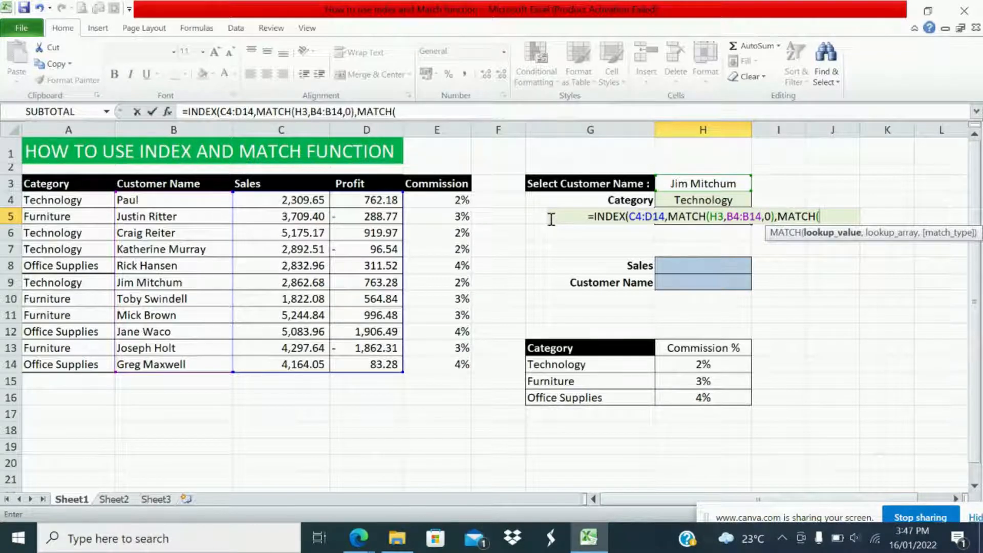
{"action": "type", "text": "g5"}
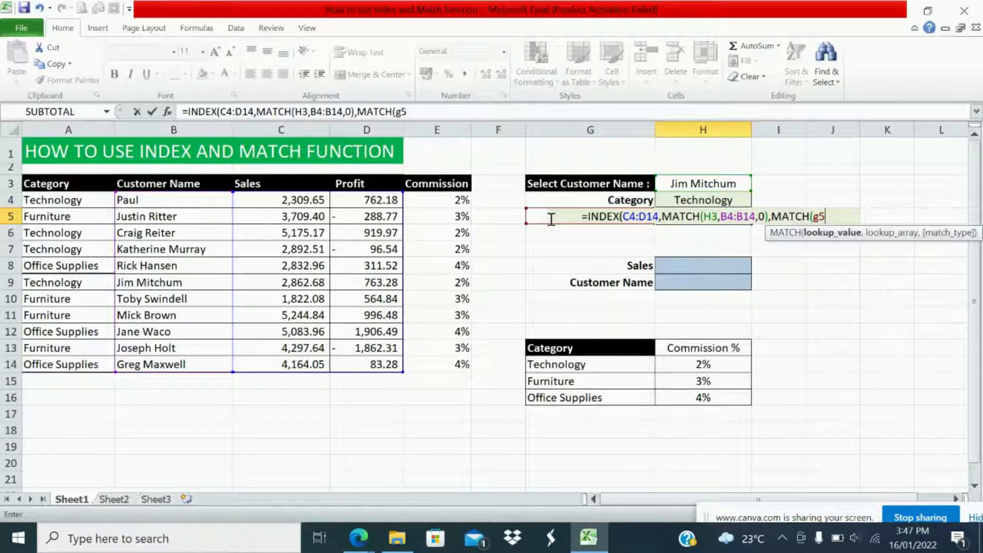
{"action": "type", "text": ","}
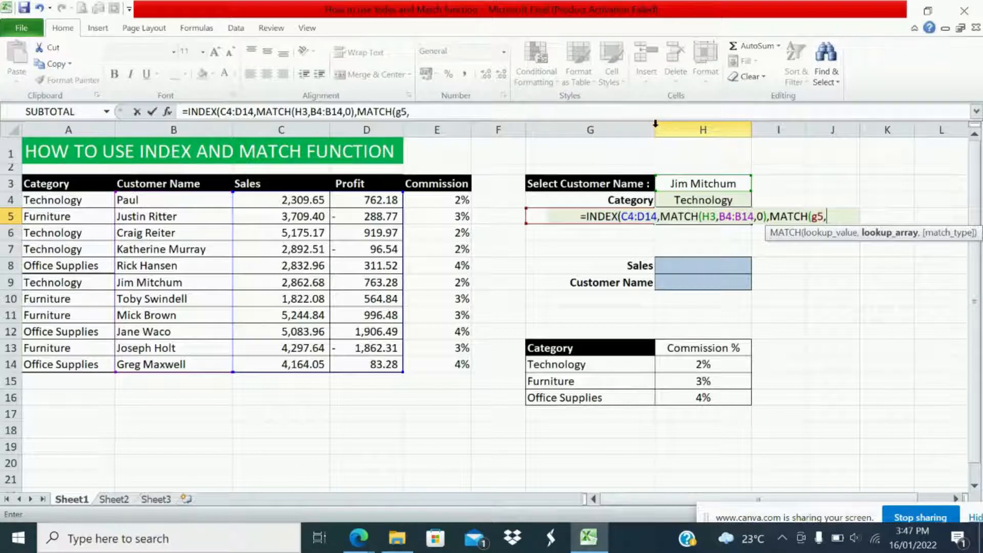
{"action": "key", "text": "Escape"}
{"action": "left_click", "coordinate": [620, 216]}
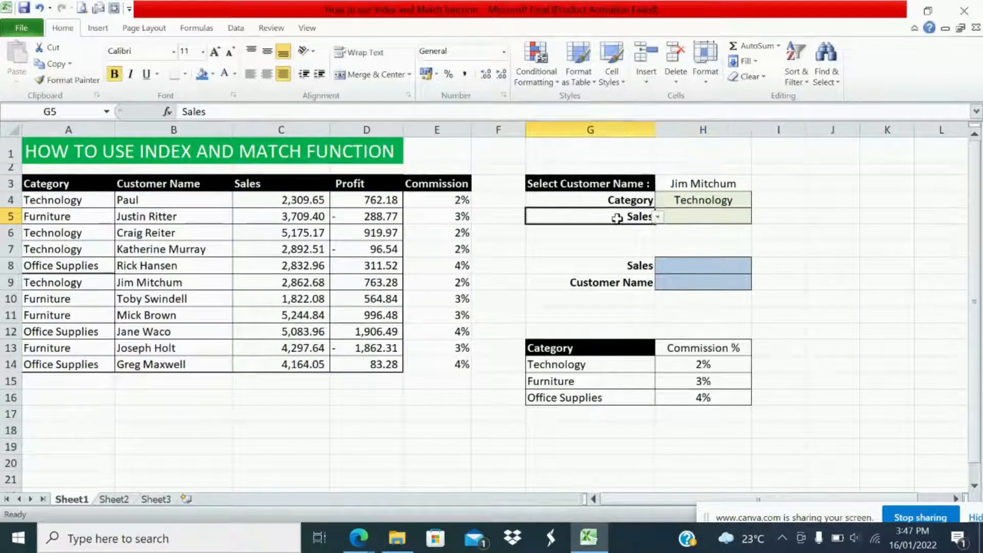
Start an INDEX formula in H5 that uses the sales and profit range C4:D14 as its array
{"action": "left_click", "coordinate": [674, 215]}
{"action": "type", "text": "=ind"}
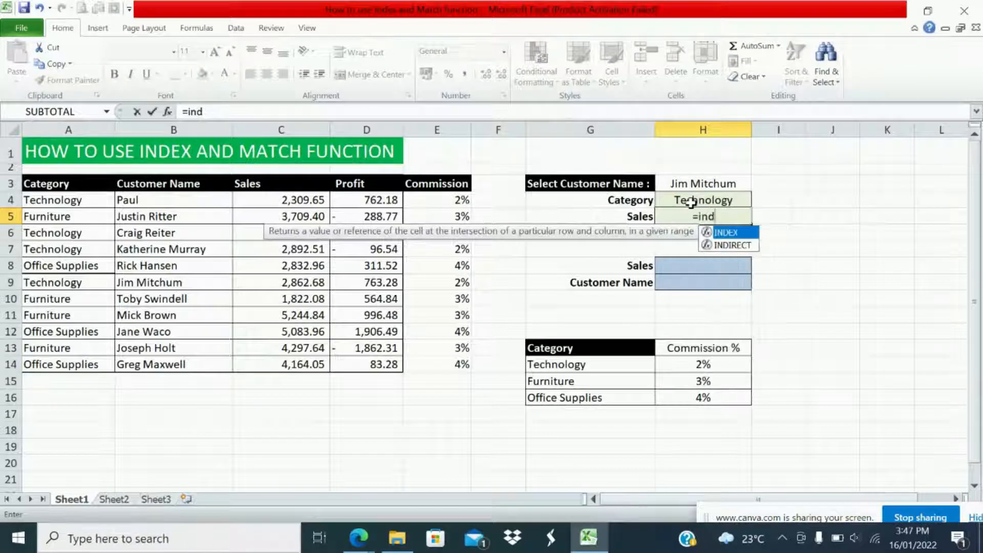
{"action": "double_click", "coordinate": [727, 233]}
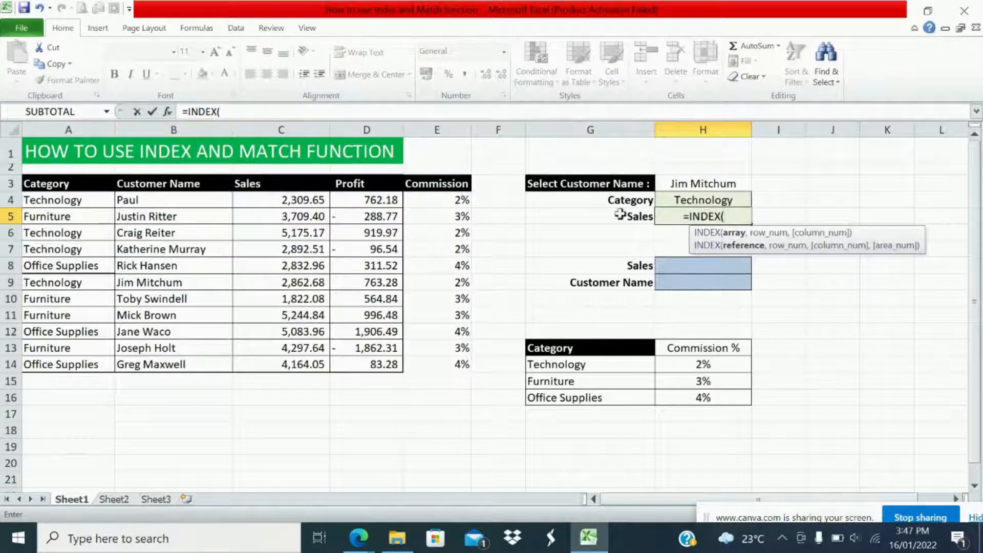
{"action": "left_click_drag", "start_coordinate": [316, 201], "coordinate": [368, 363]}
Add MATCH(H3,B4:B14,0) as the row number and open a second MATCH for the column number
{"action": "type", "text": ",match"}
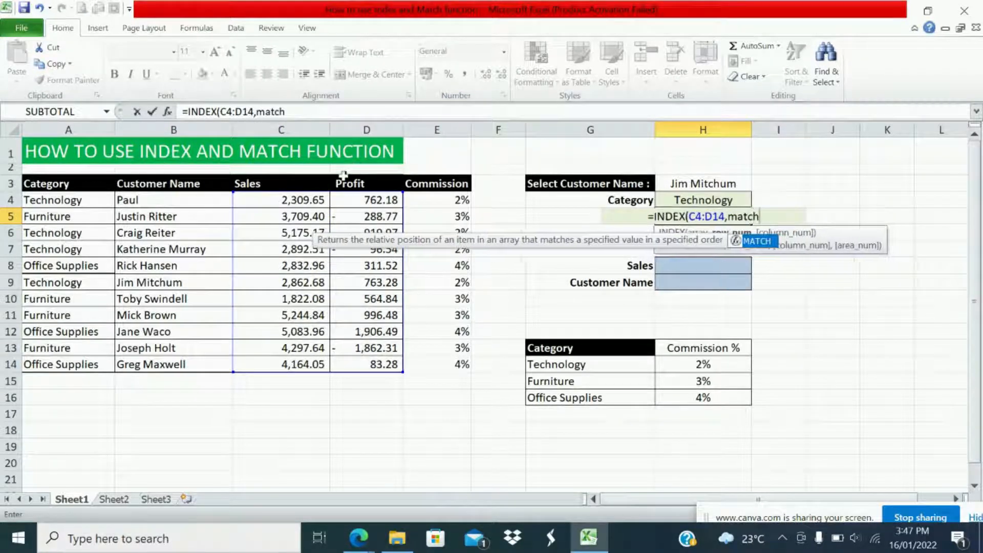
{"action": "double_click", "coordinate": [750, 241]}
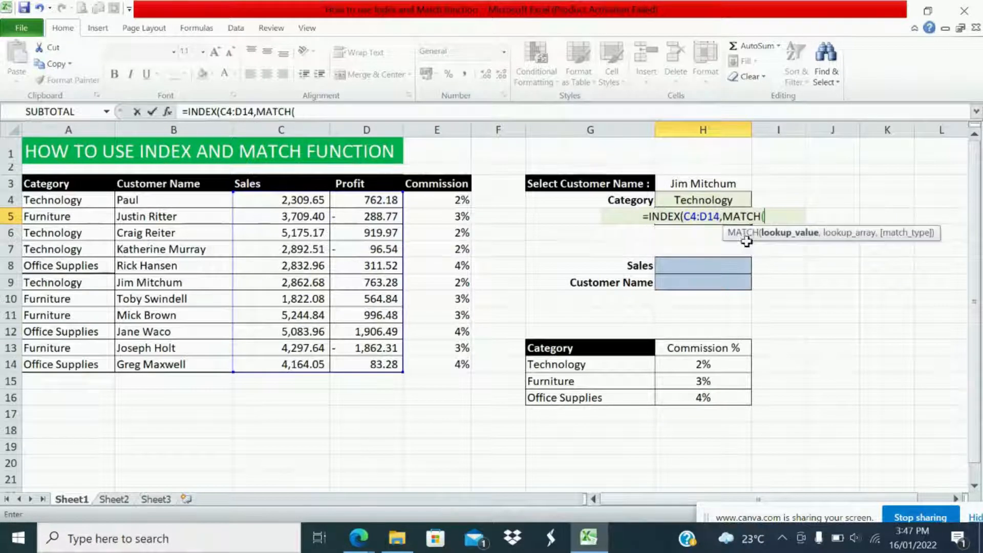
{"action": "left_click", "coordinate": [704, 179]}
{"action": "type", "text": ","}
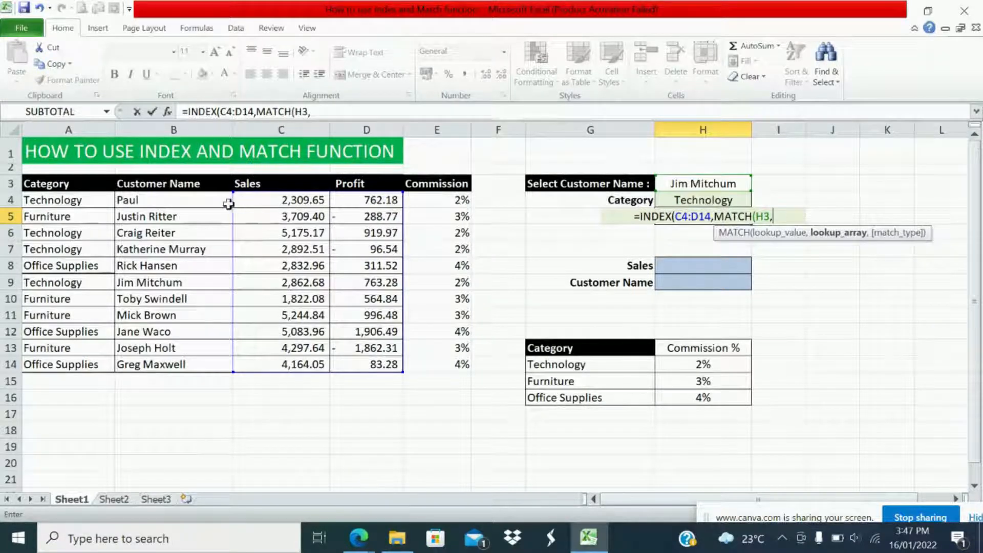
{"action": "left_click_drag", "start_coordinate": [215, 205], "coordinate": [221, 362]}
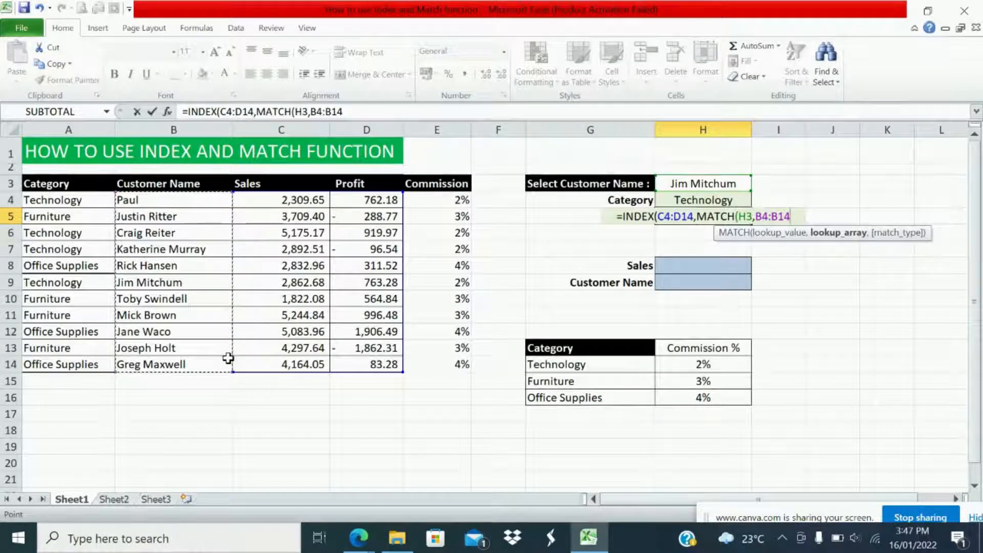
{"action": "type", "text": ",0"}
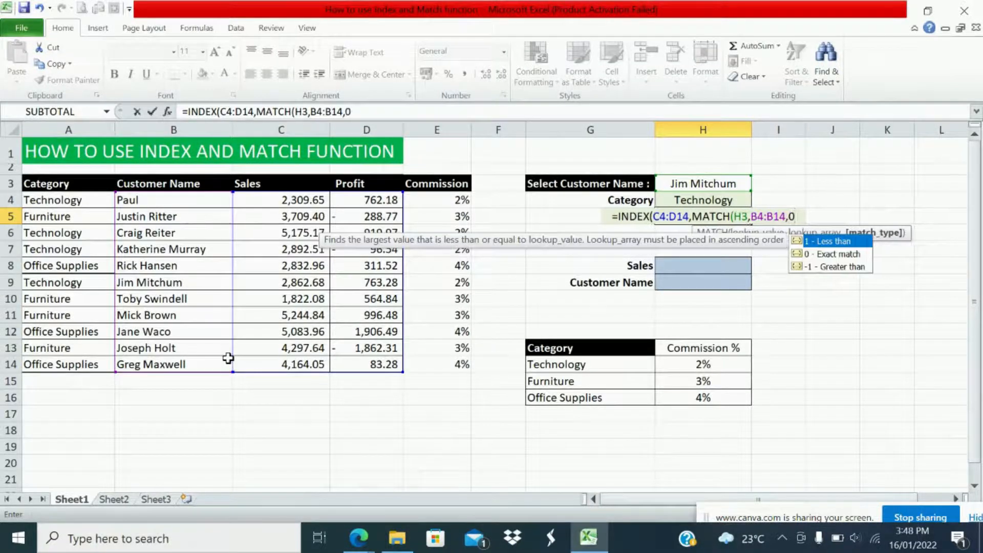
{"action": "type", "text": "),match"}
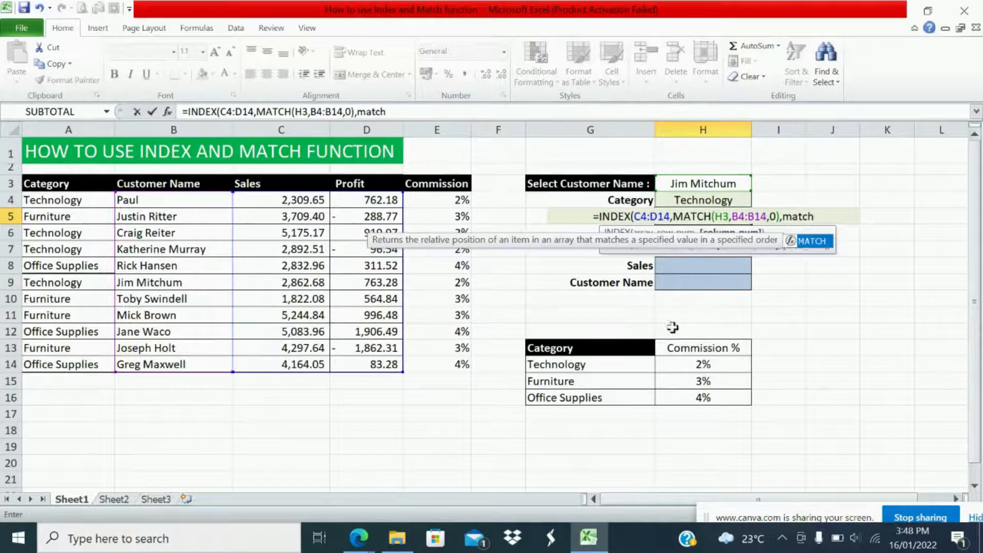
{"action": "double_click", "coordinate": [813, 241]}
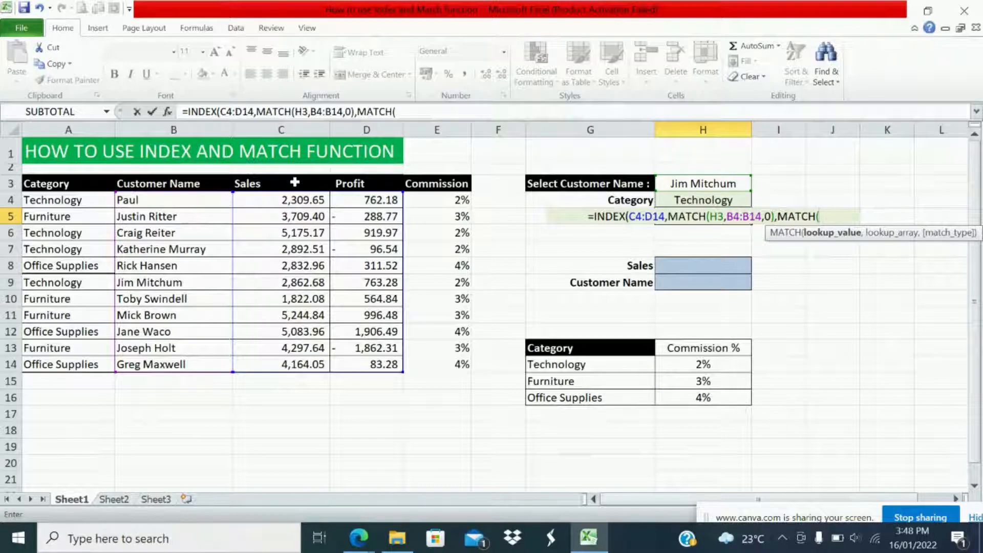
{"action": "left_click_drag", "start_coordinate": [294, 182], "coordinate": [340, 184]}
{"action": "key", "text": "BackSpace"}
{"action": "key", "text": "BackSpace"}
{"action": "key", "text": "BackSpace"}
{"action": "key", "text": "BackSpace"}
{"action": "key", "text": "BackSpace"}
Complete the column-number MATCH in H5 with lookup value G5, lookup array C3:D3 and match type 0, and enter the formula
{"action": "type", "text": "g5"}
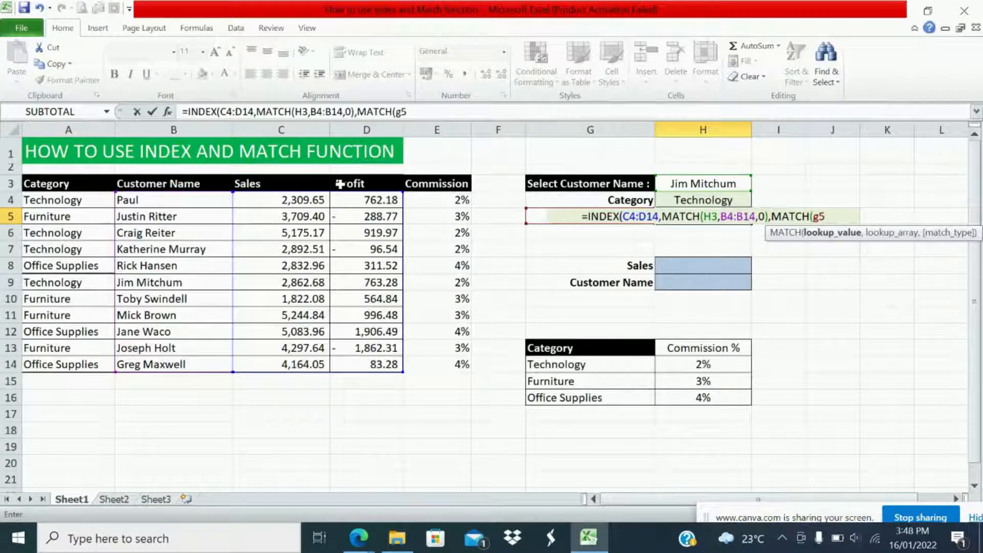
{"action": "type", "text": ","}
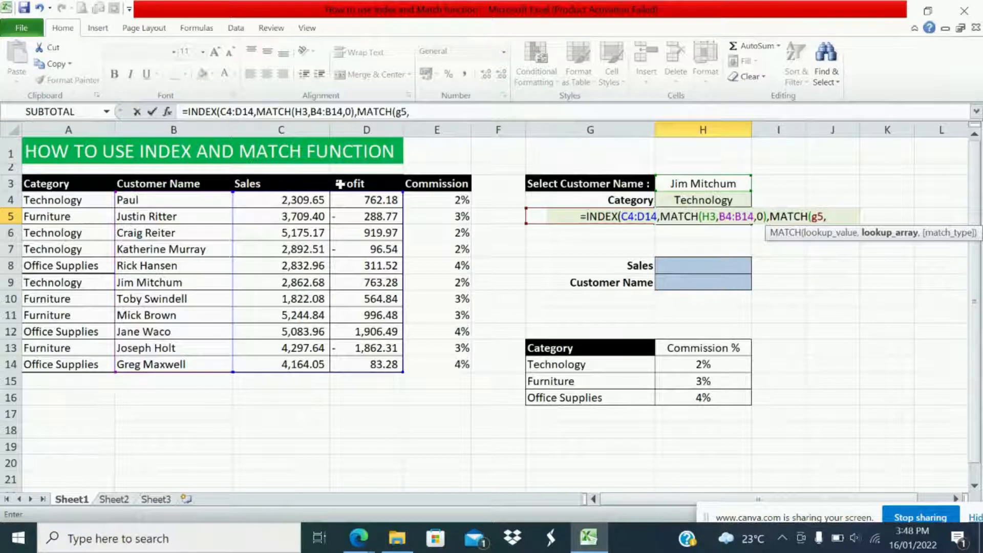
{"action": "left_click_drag", "start_coordinate": [294, 184], "coordinate": [335, 183]}
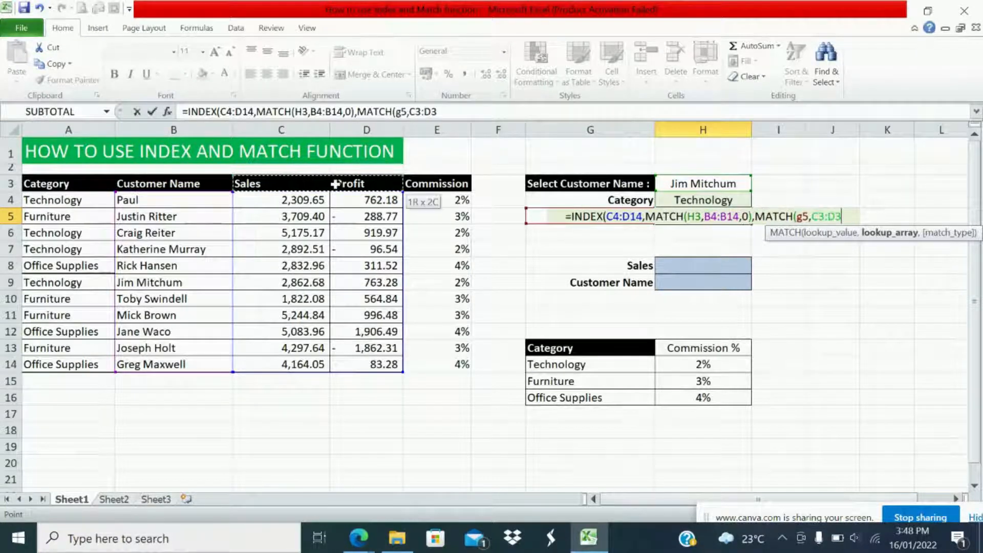
{"action": "type", "text": ","}
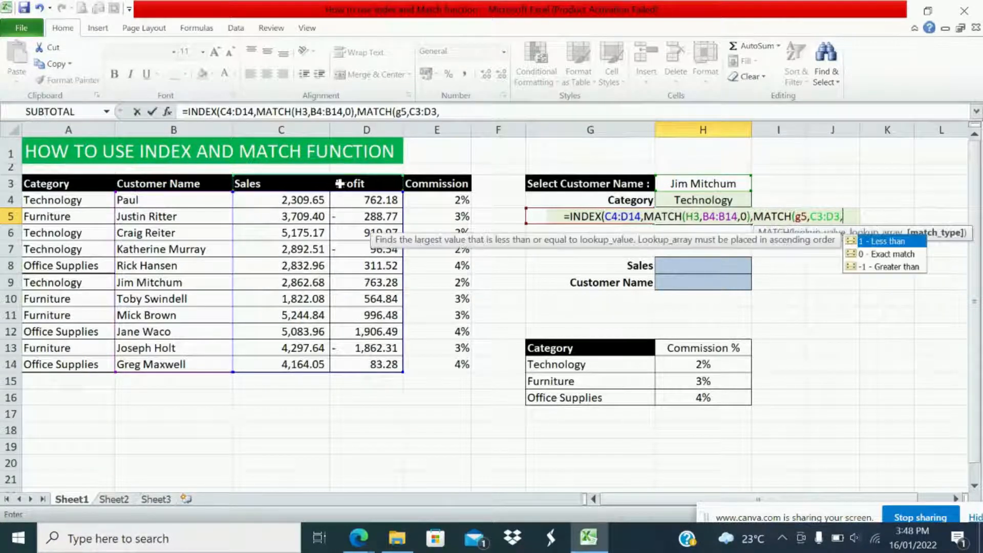
{"action": "type", "text": "0"}
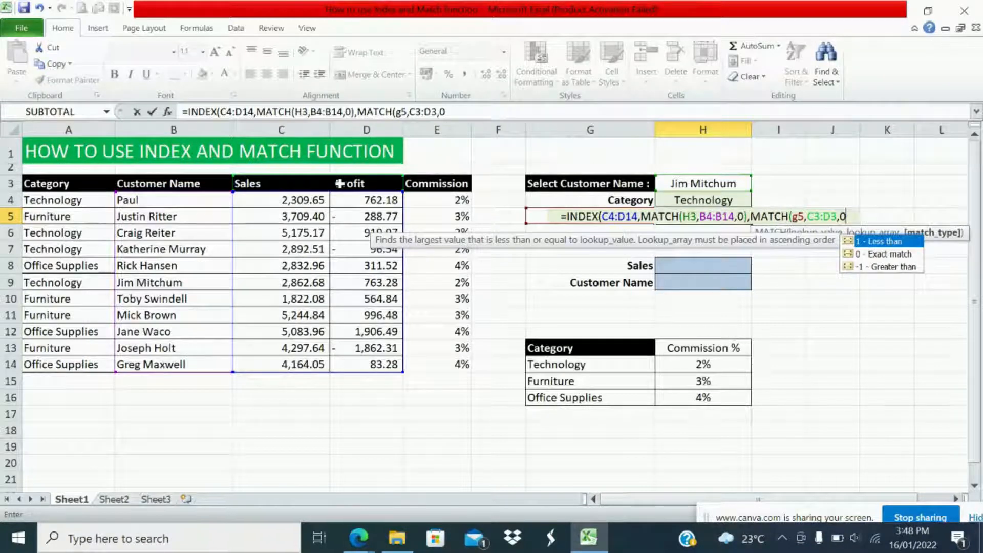
{"action": "type", "text": "))"}
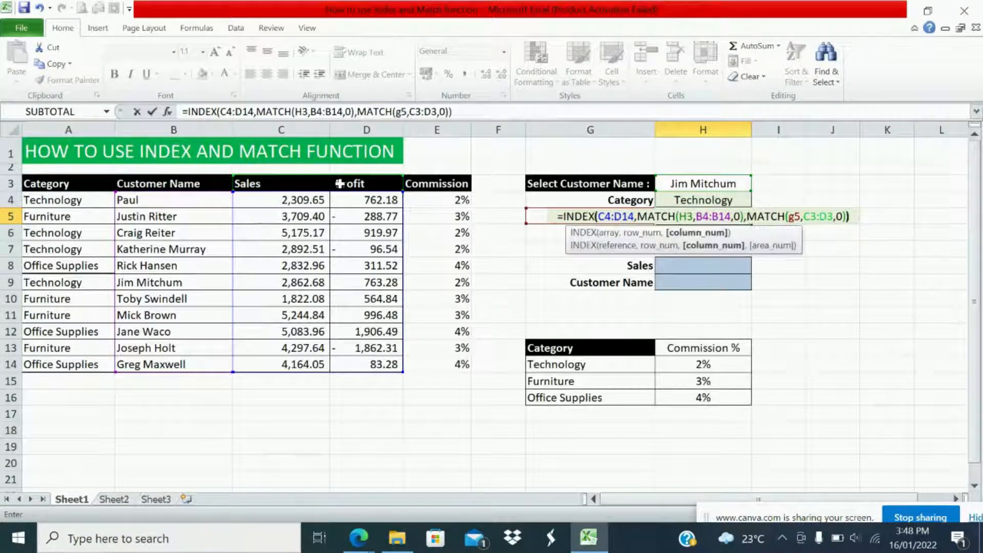
{"action": "type", "text": ")"}
{"action": "key", "text": "Return"}
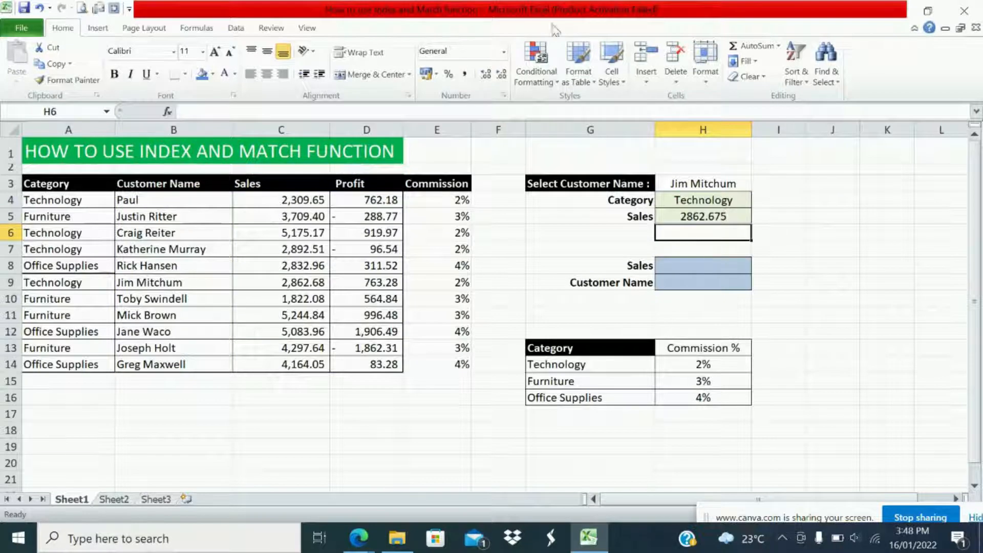
Fill the customer name and sales cells B9:C9 with blue
{"action": "left_click", "coordinate": [604, 214]}
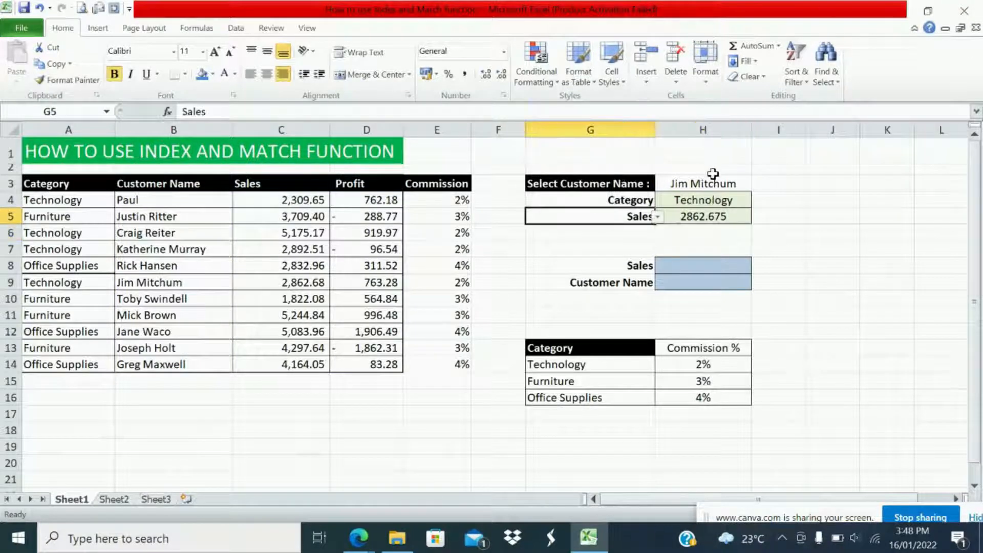
{"action": "left_click", "coordinate": [733, 185]}
{"action": "left_click", "coordinate": [727, 198]}
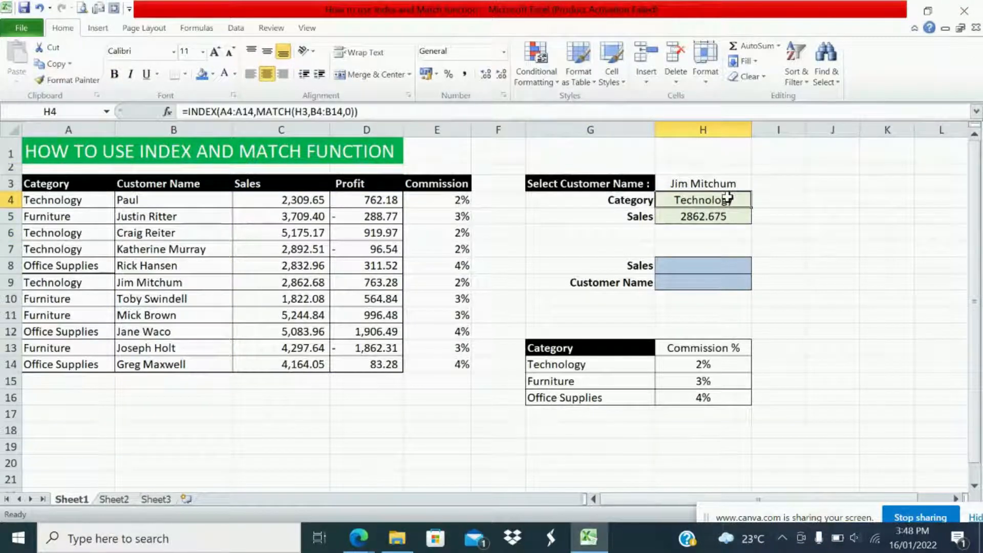
{"action": "left_click", "coordinate": [713, 217]}
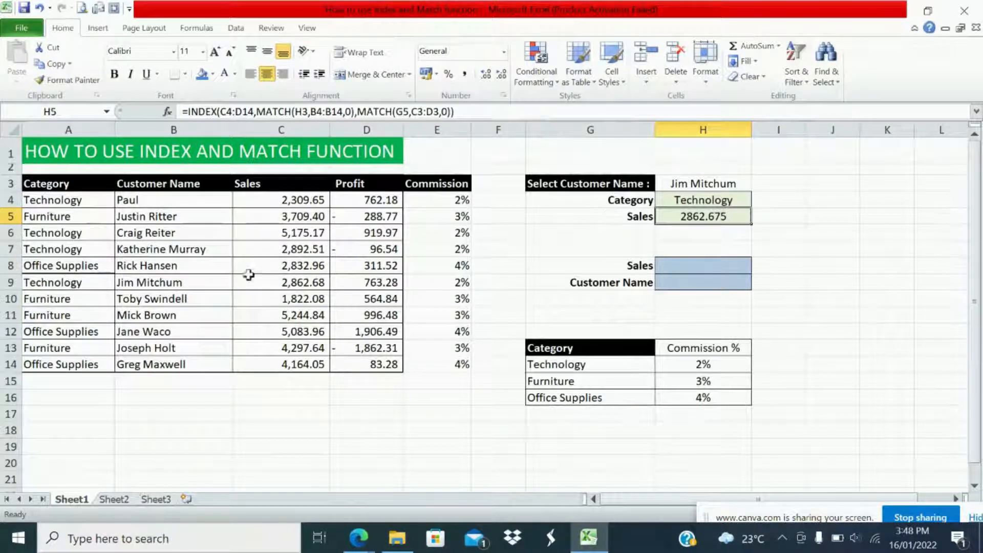
{"action": "left_click_drag", "start_coordinate": [163, 282], "coordinate": [307, 283]}
{"action": "left_click", "coordinate": [202, 77]}
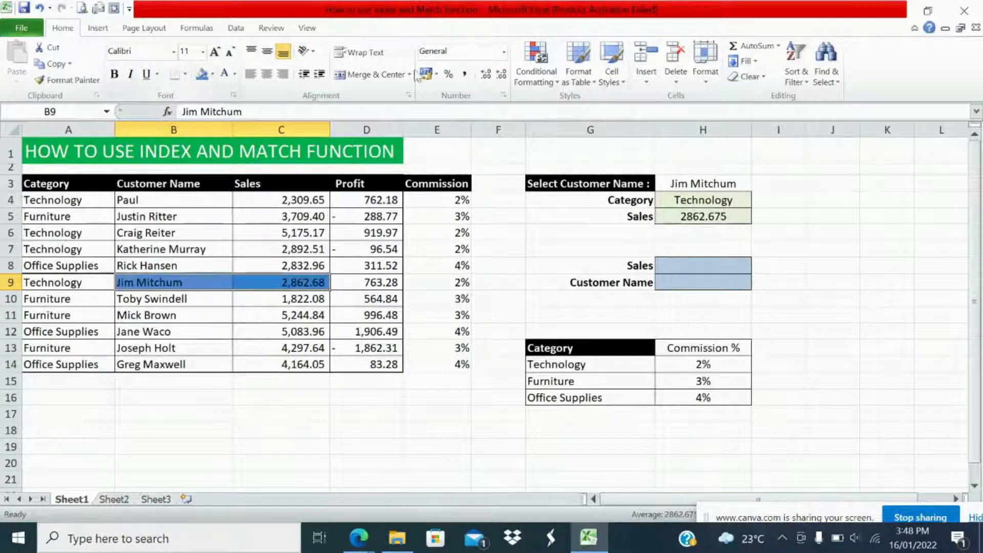
{"action": "key", "text": "Tab"}
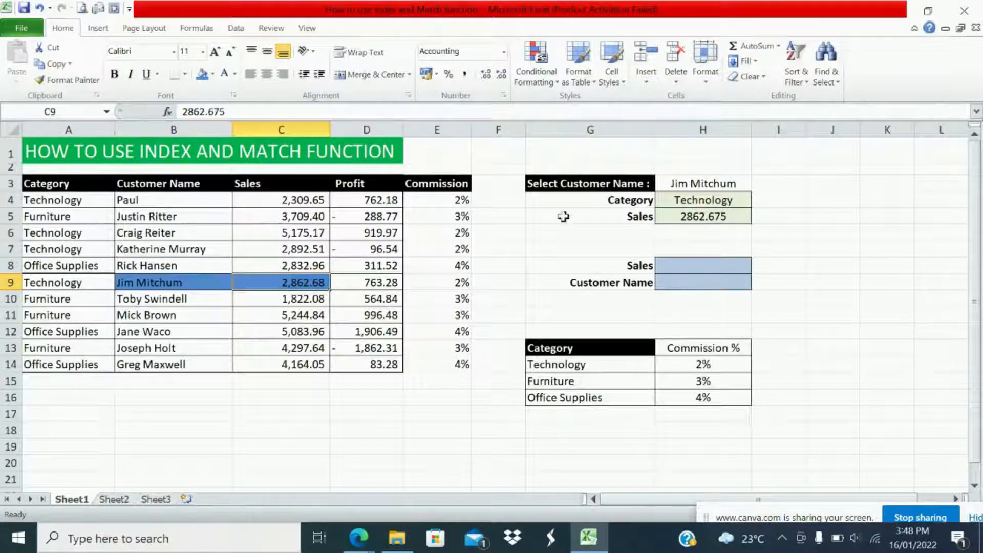
Choose Profit as the lookup header in G5 and check the formula result in H5
{"action": "left_click", "coordinate": [646, 218]}
{"action": "left_click", "coordinate": [658, 217]}
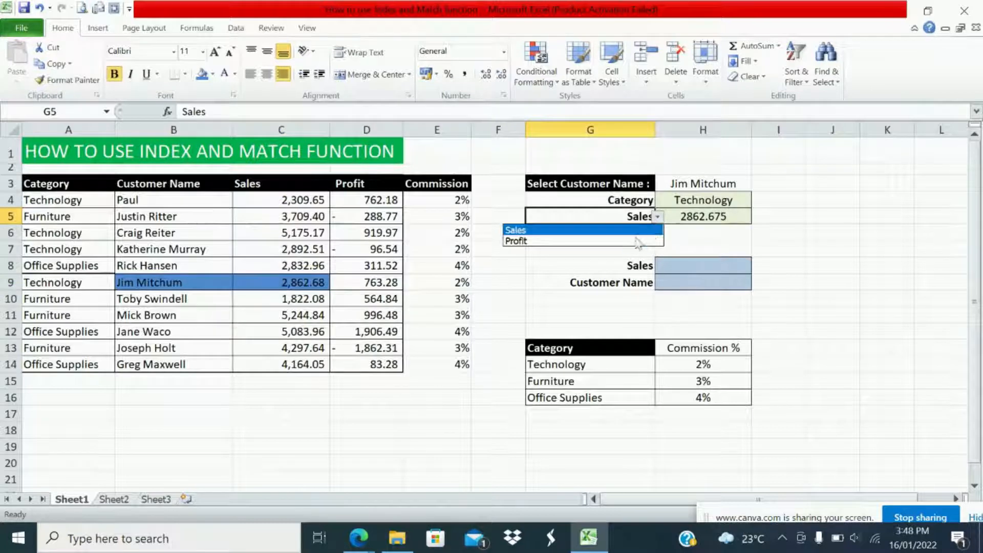
{"action": "left_click", "coordinate": [640, 242]}
{"action": "left_click", "coordinate": [705, 216]}
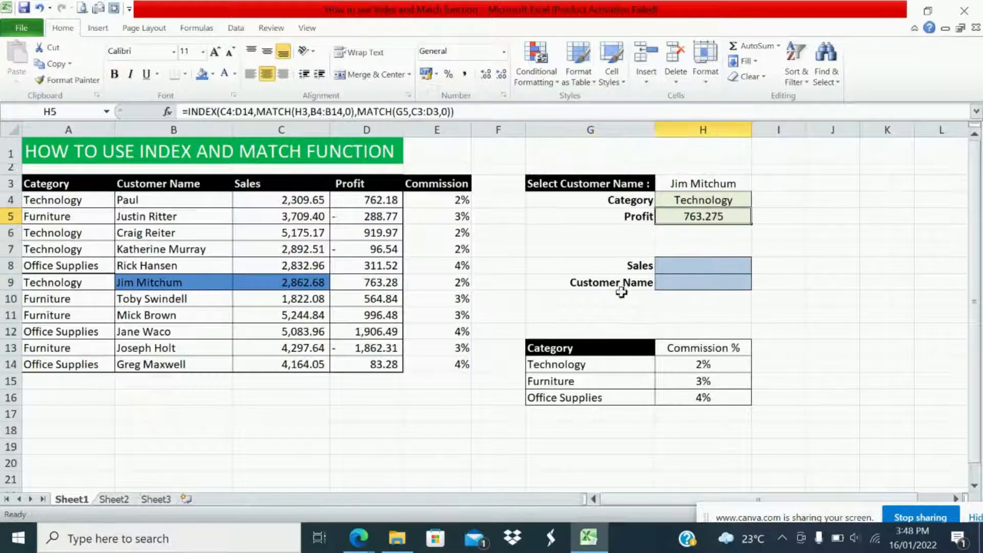
Fill the profit cell D9 with a tan background colour
{"action": "left_click", "coordinate": [340, 280]}
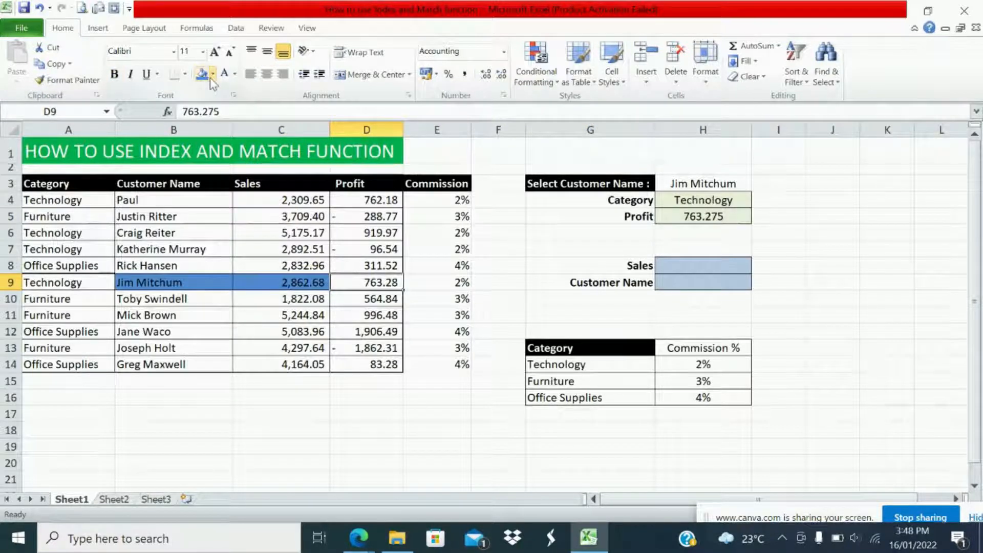
{"action": "left_click", "coordinate": [213, 74]}
{"action": "left_click", "coordinate": [229, 115]}
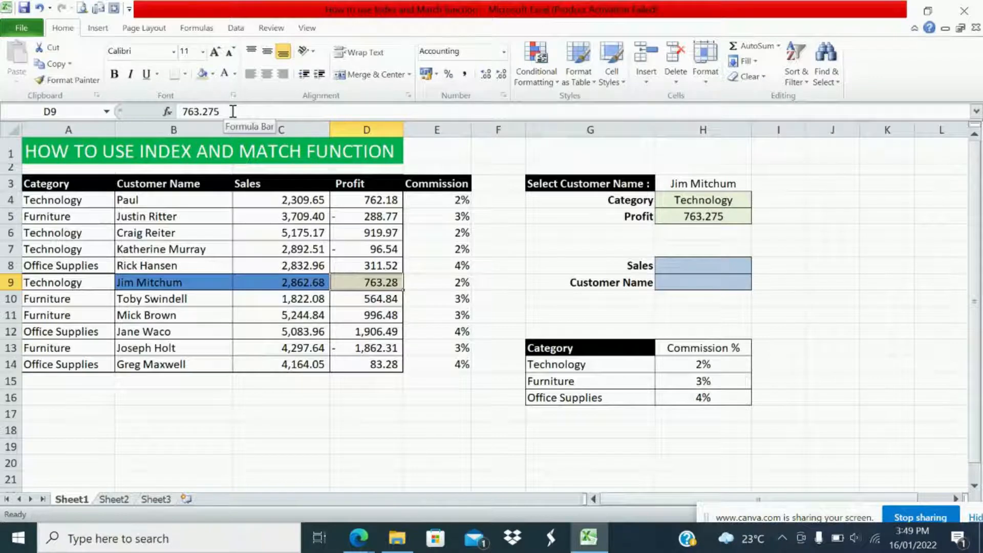
{"action": "left_click", "coordinate": [823, 299]}
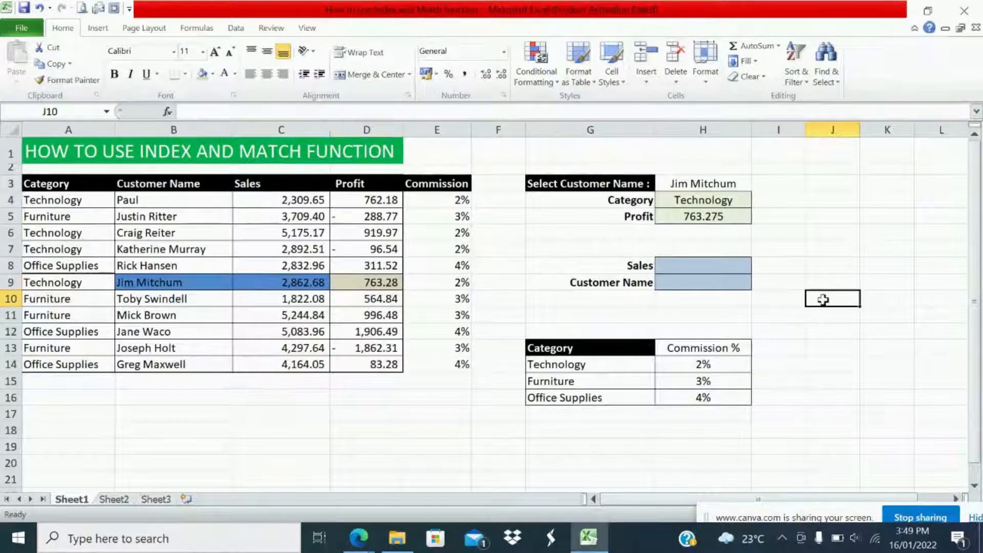
Enter 5000 as the Sales lookup value in H8
{"action": "left_click", "coordinate": [692, 214]}
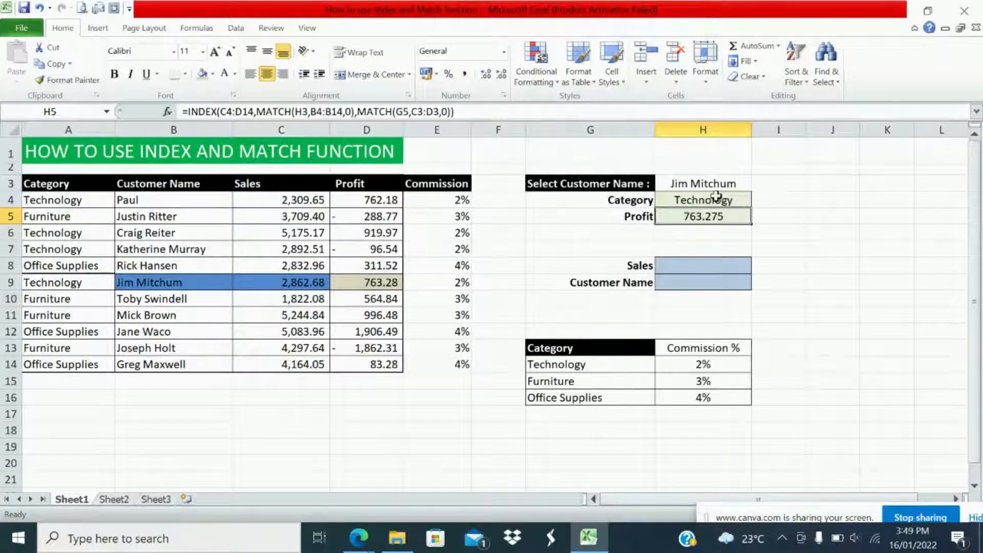
{"action": "left_click", "coordinate": [693, 198]}
{"action": "left_click", "coordinate": [688, 217]}
{"action": "left_click", "coordinate": [674, 264]}
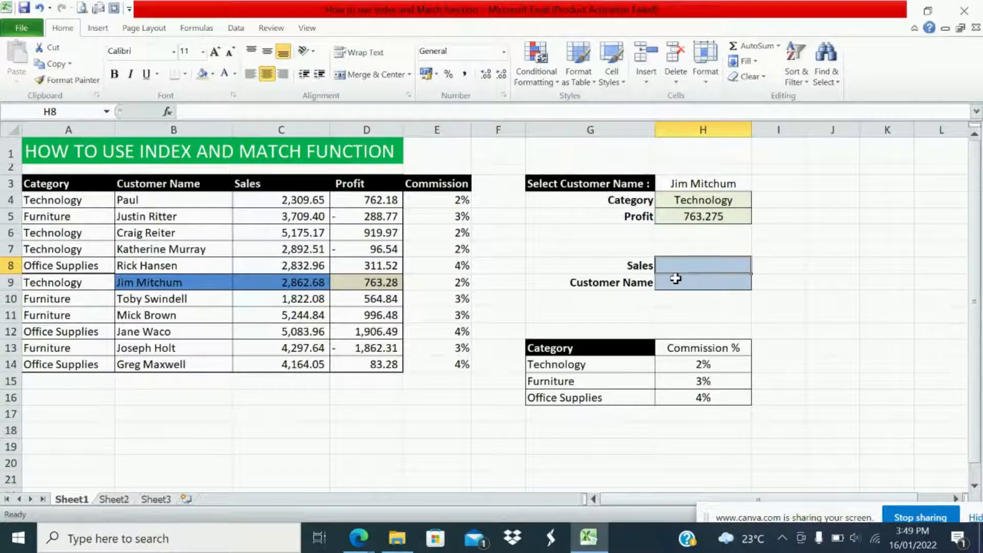
{"action": "left_click", "coordinate": [674, 282]}
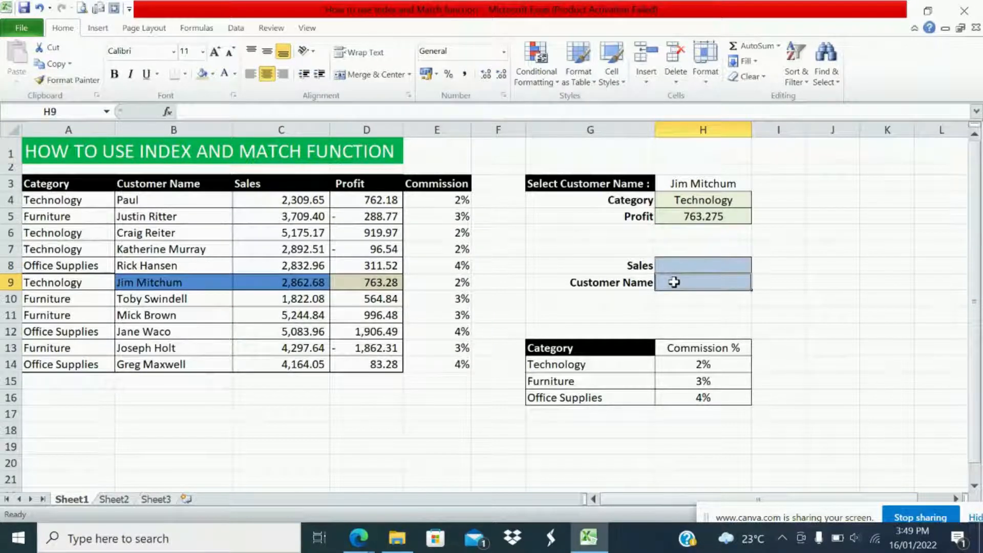
{"action": "key", "text": "Return"}
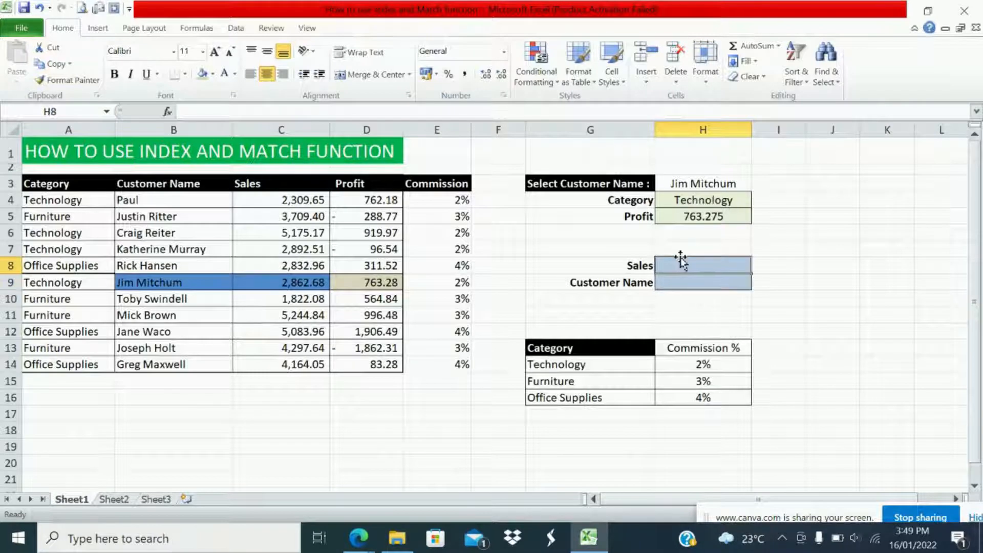
{"action": "type", "text": "5000"}
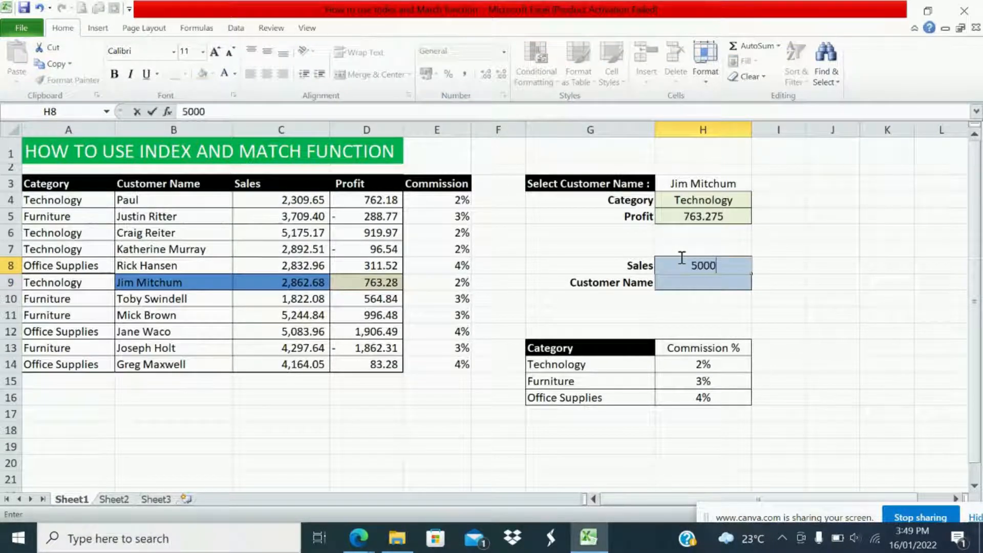
{"action": "key", "text": "Return"}
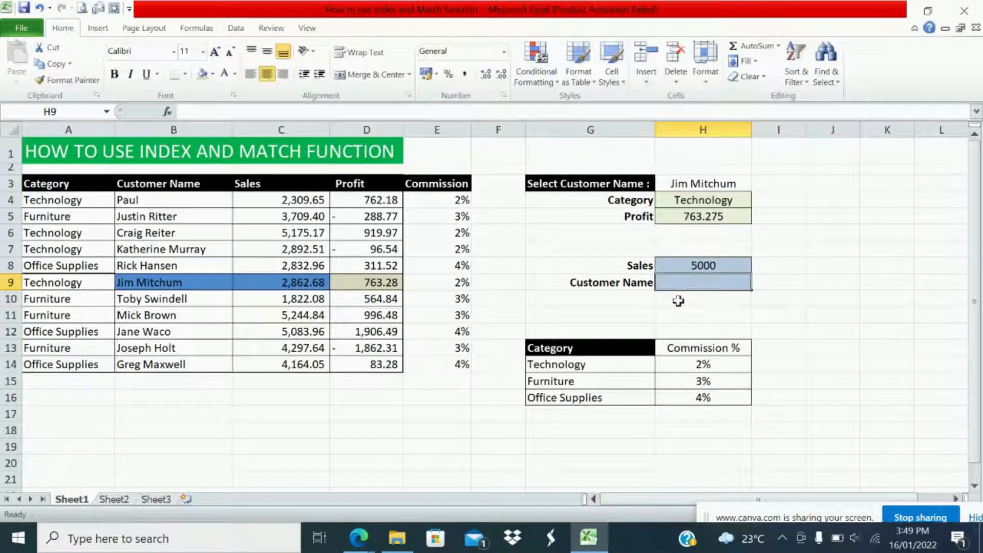
{"action": "type", "text": "=ind"}
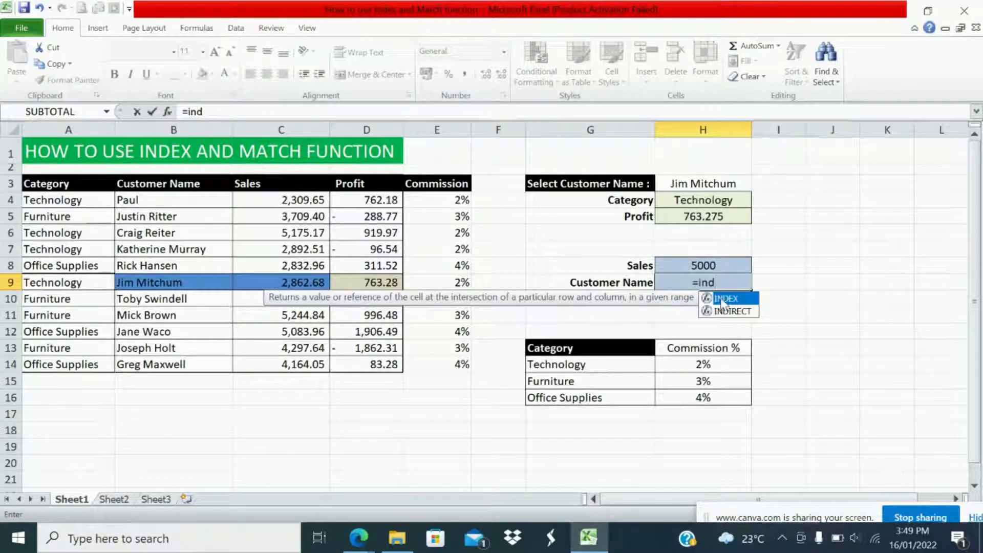
{"action": "double_click", "coordinate": [722, 299]}
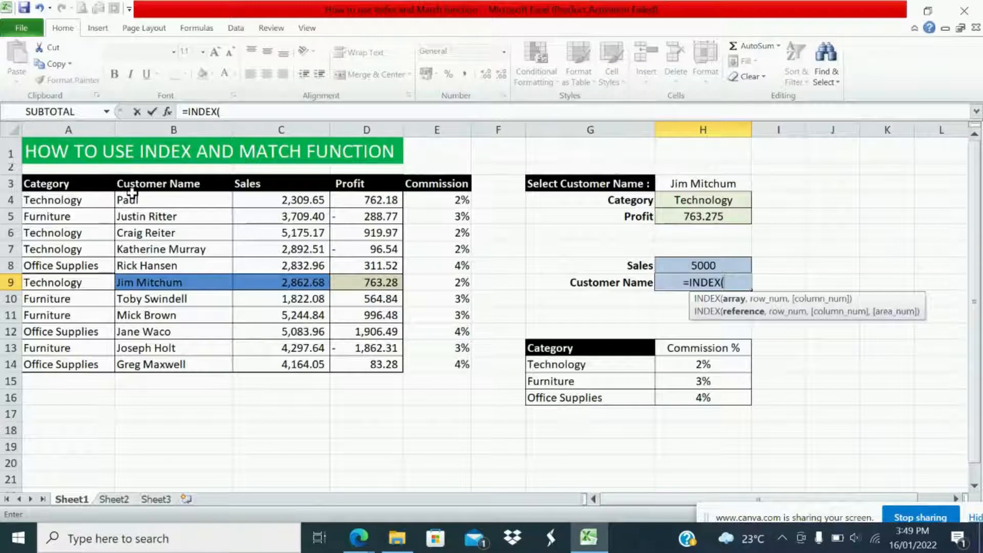
{"action": "left_click_drag", "start_coordinate": [267, 203], "coordinate": [280, 361]}
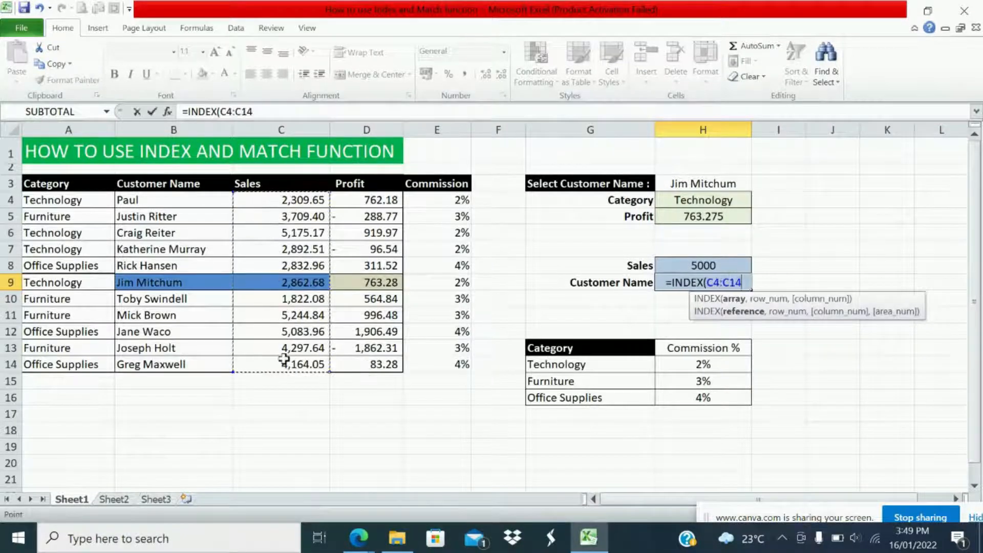
{"action": "type", "text": ","}
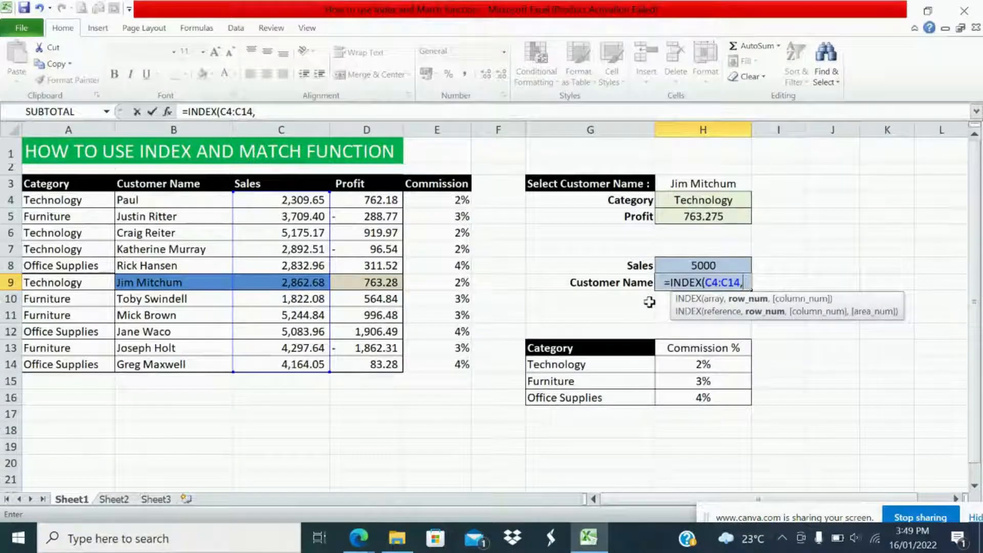
{"action": "key", "text": "BackSpace"}
{"action": "key", "text": "BackSpace"}
{"action": "key", "text": "BackSpace"}
{"action": "key", "text": "BackSpace"}
{"action": "key", "text": "BackSpace"}
{"action": "key", "text": "BackSpace"}
{"action": "key", "text": "BackSpace"}
{"action": "key", "text": "BackSpace"}
{"action": "key", "text": "BackSpace"}
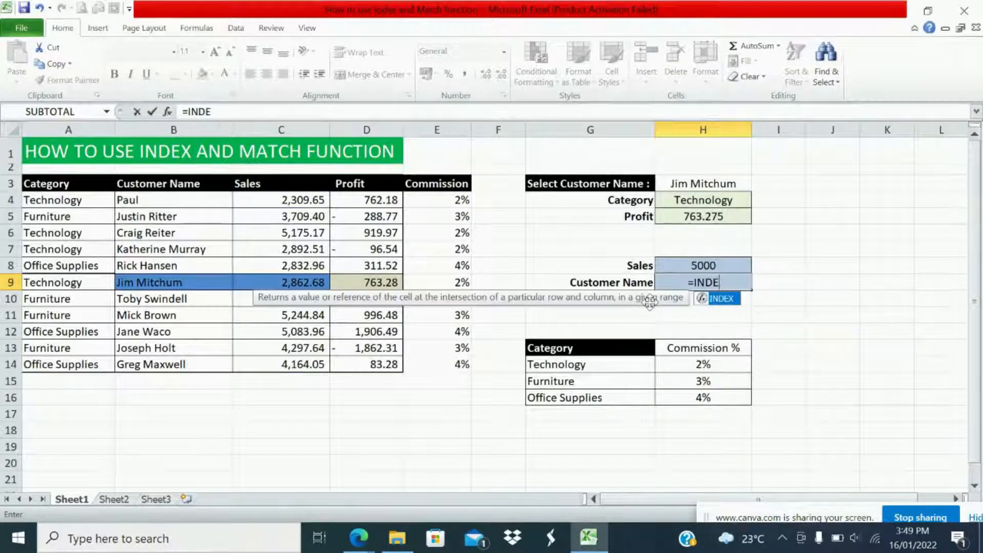
{"action": "key", "text": "BackSpace"}
{"action": "key", "text": "BackSpace"}
{"action": "key", "text": "BackSpace"}
{"action": "key", "text": "BackSpace"}
Start an INDEX formula in the Customer Name cell H9 with the customer names B4:B14 as its array
{"action": "type", "text": "i"}
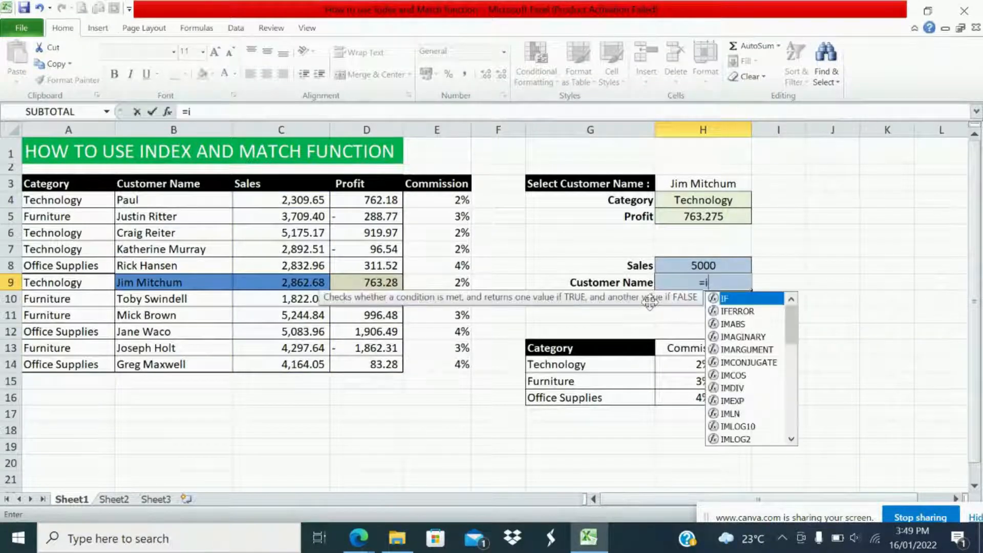
{"action": "type", "text": "nd"}
{"action": "double_click", "coordinate": [746, 299]}
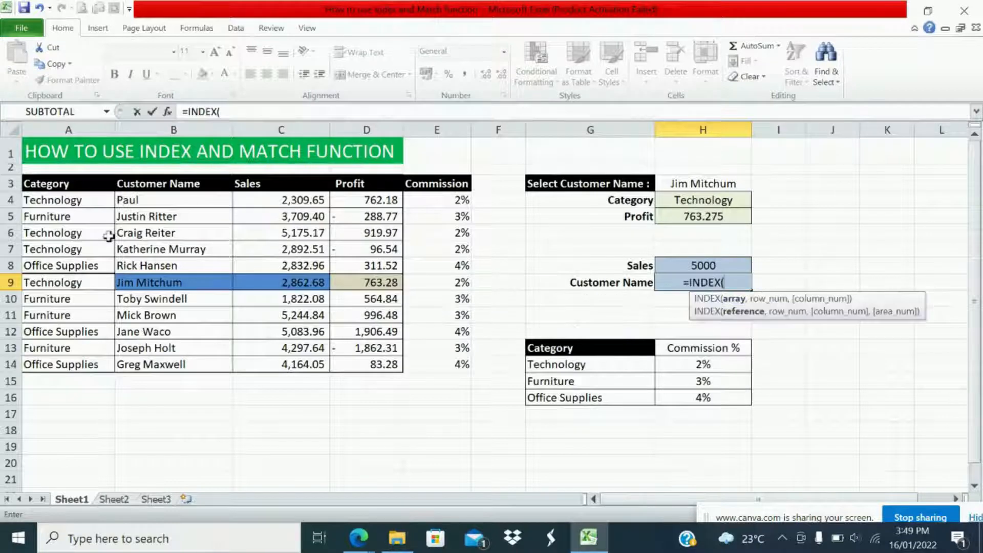
{"action": "left_click_drag", "start_coordinate": [150, 199], "coordinate": [148, 364]}
{"action": "type", "text": ","}
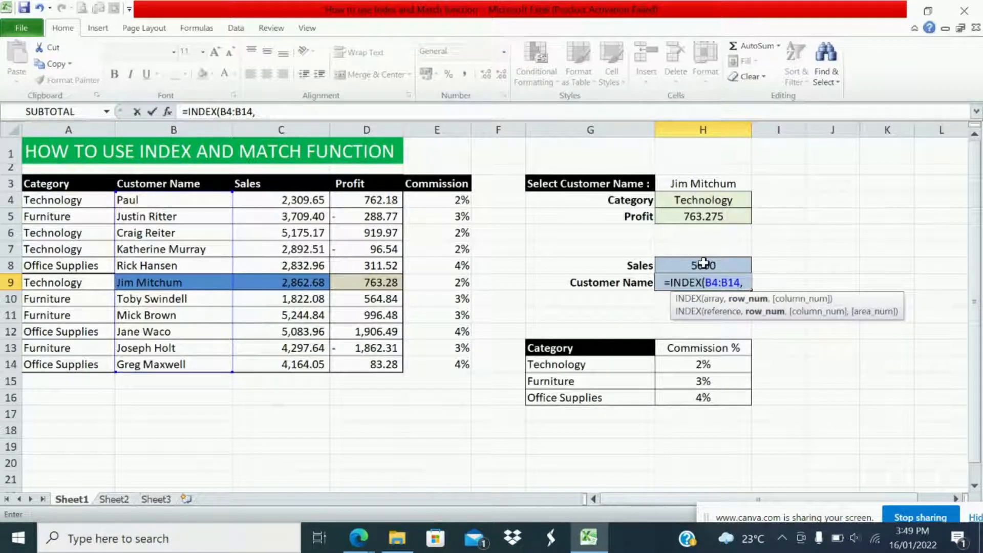
Complete the H9 formula with an exact MATCH of H8 in the sales range C4:C14 as its row number
{"action": "type", "text": "match"}
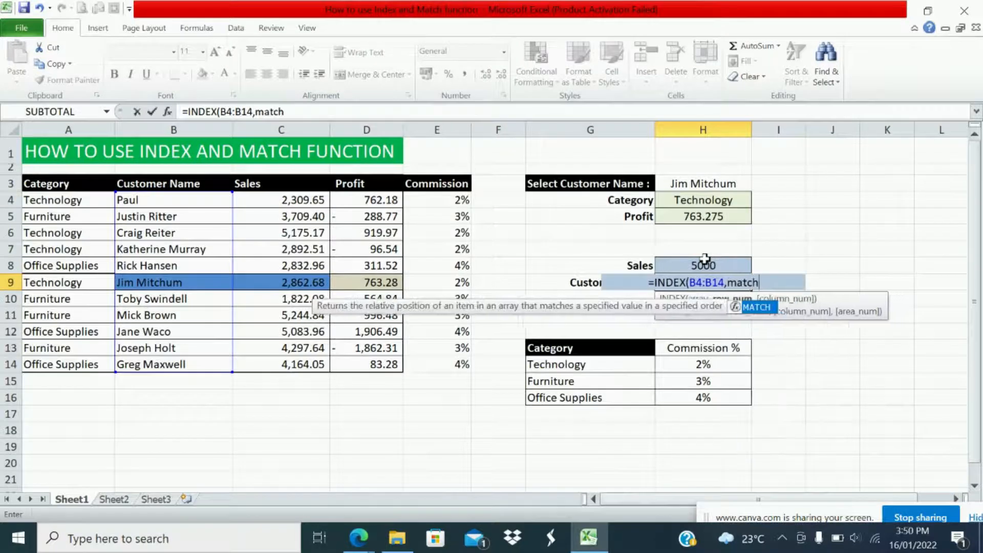
{"action": "key", "text": "Tab"}
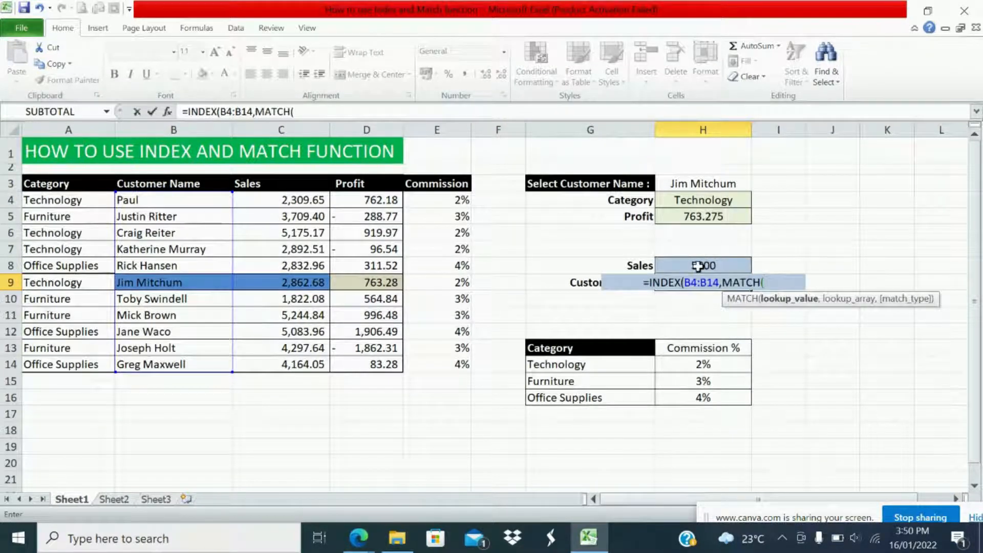
{"action": "left_click", "coordinate": [698, 265]}
{"action": "type", "text": ","}
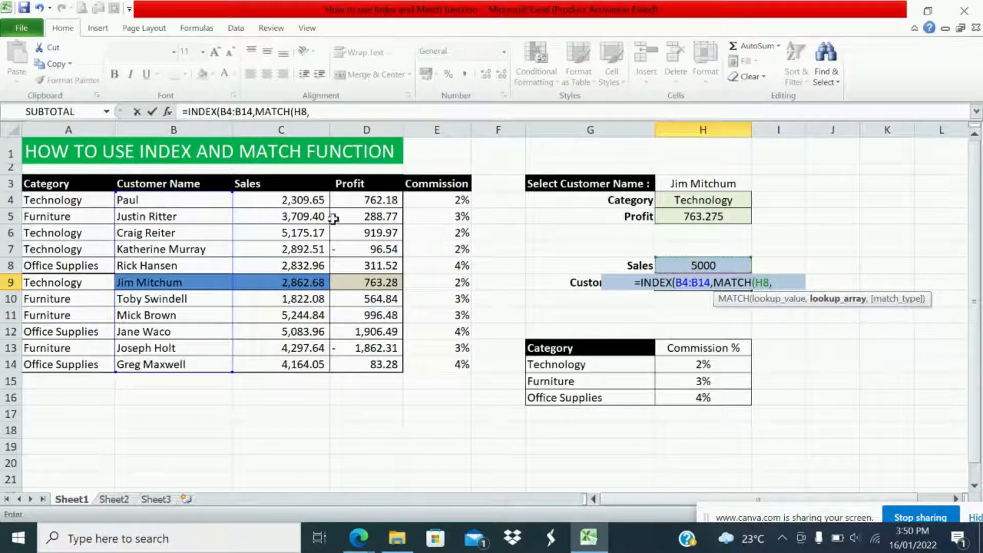
{"action": "left_click", "coordinate": [310, 201]}
{"action": "left_click_drag", "start_coordinate": [310, 201], "coordinate": [307, 367]}
{"action": "type", "text": ","}
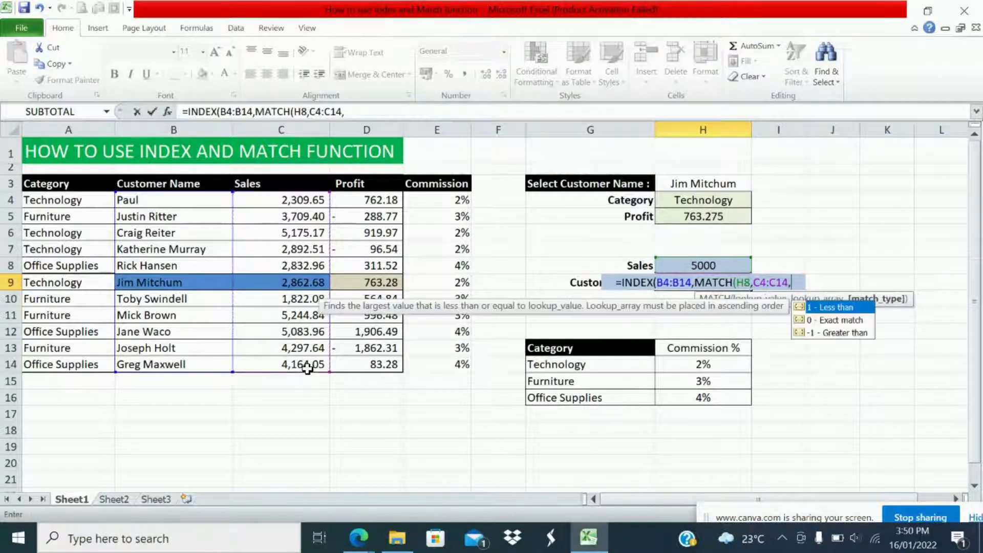
{"action": "type", "text": "0))"}
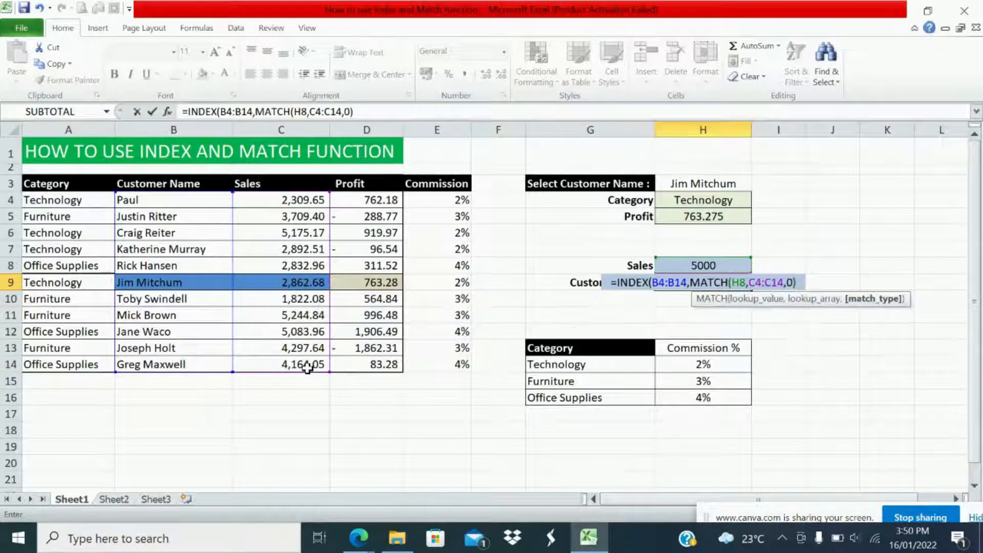
{"action": "key", "text": "Return"}
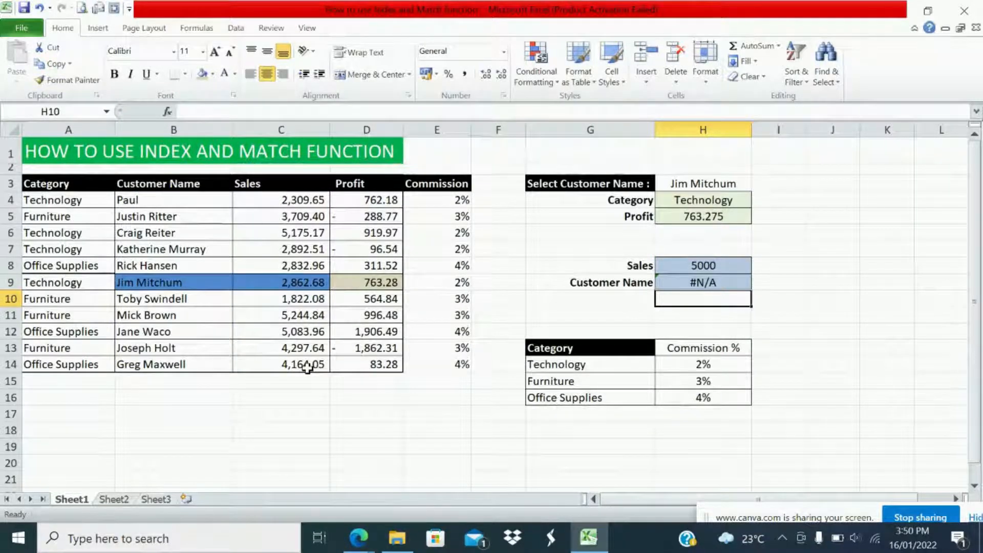
Wrap the INDEX and MATCH formula in H9 in IFERROR with "Not found" as the error value
{"action": "left_click", "coordinate": [735, 282]}
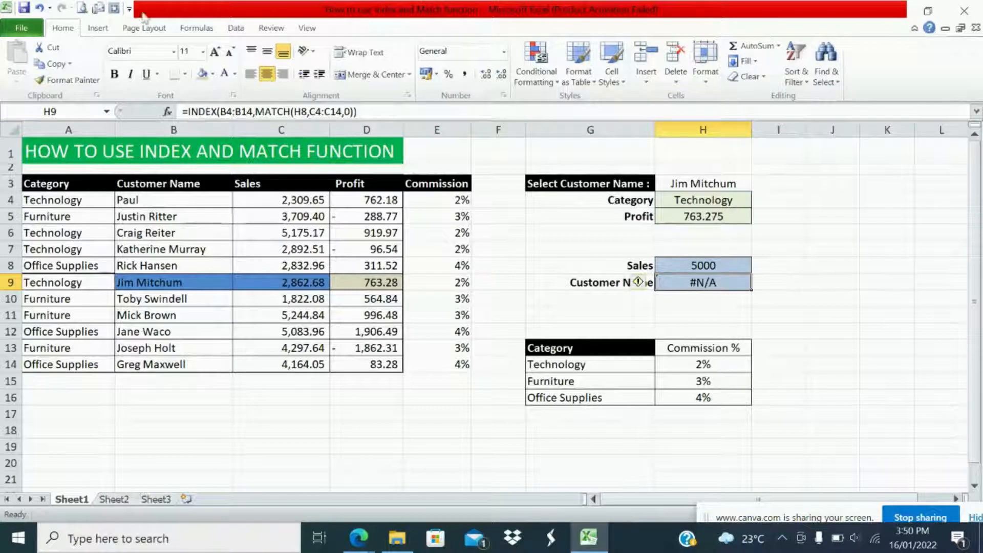
{"action": "left_click", "coordinate": [189, 112]}
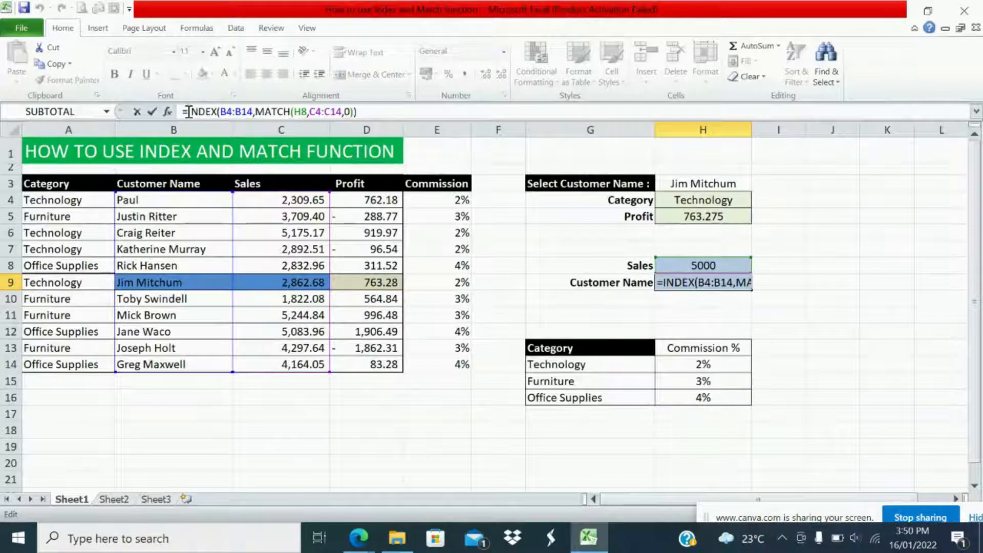
{"action": "type", "text": "if"}
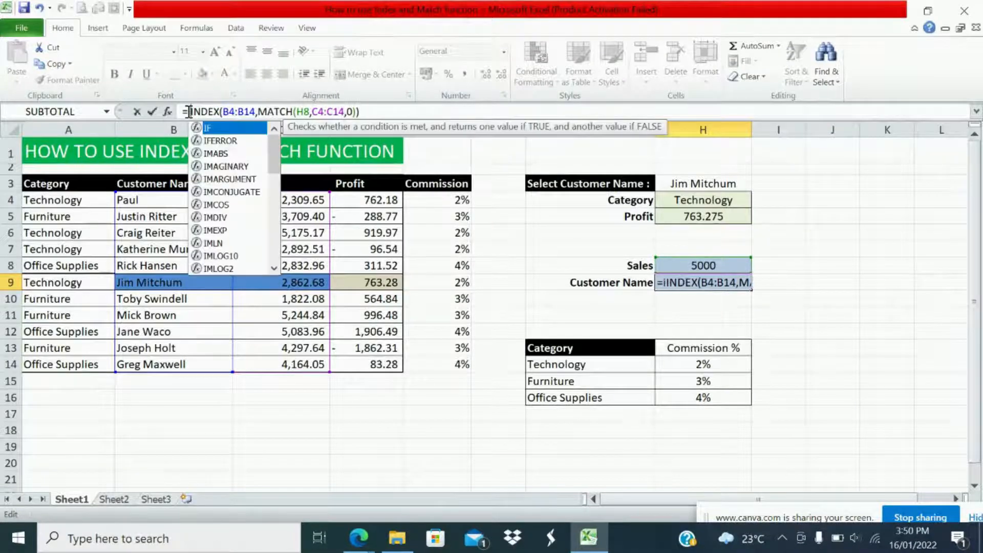
{"action": "double_click", "coordinate": [231, 139]}
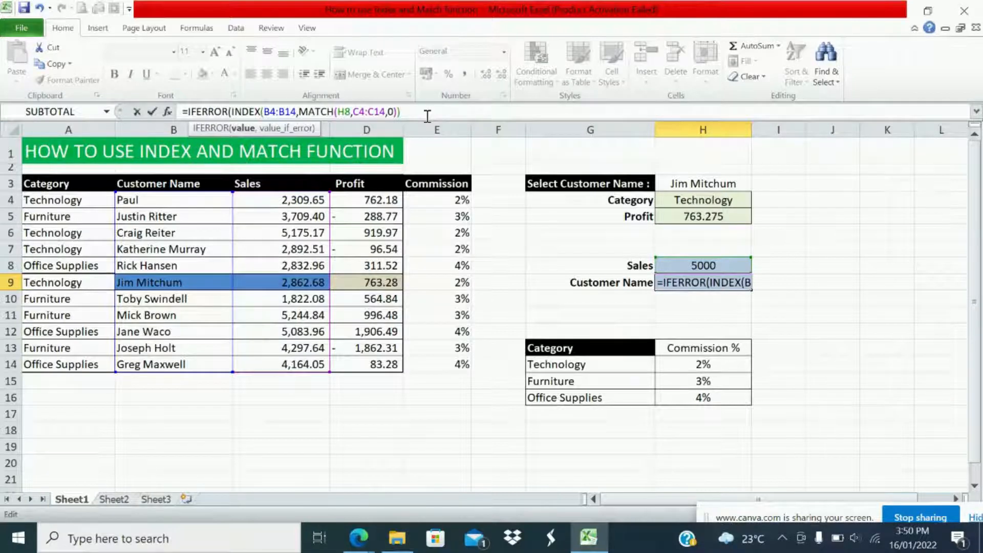
{"action": "type", "text": ","}
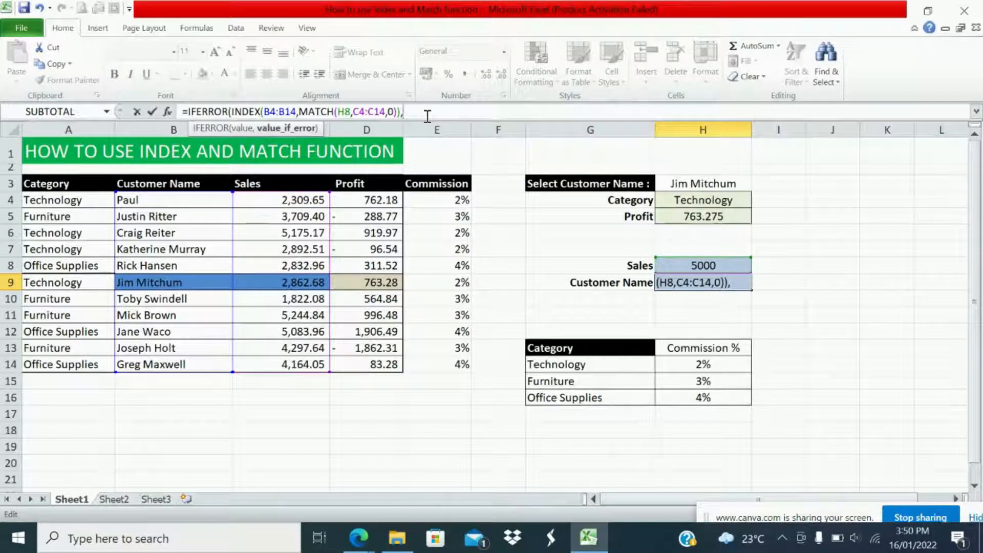
{"action": "type", "text": "\"Not found\""}
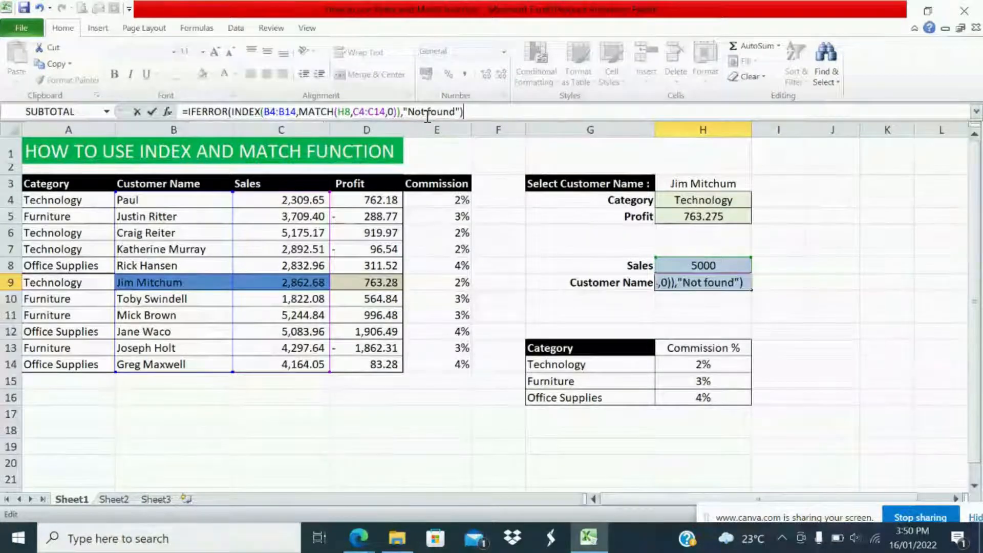
{"action": "key", "text": "Return"}
{"action": "left_click", "coordinate": [677, 279]}
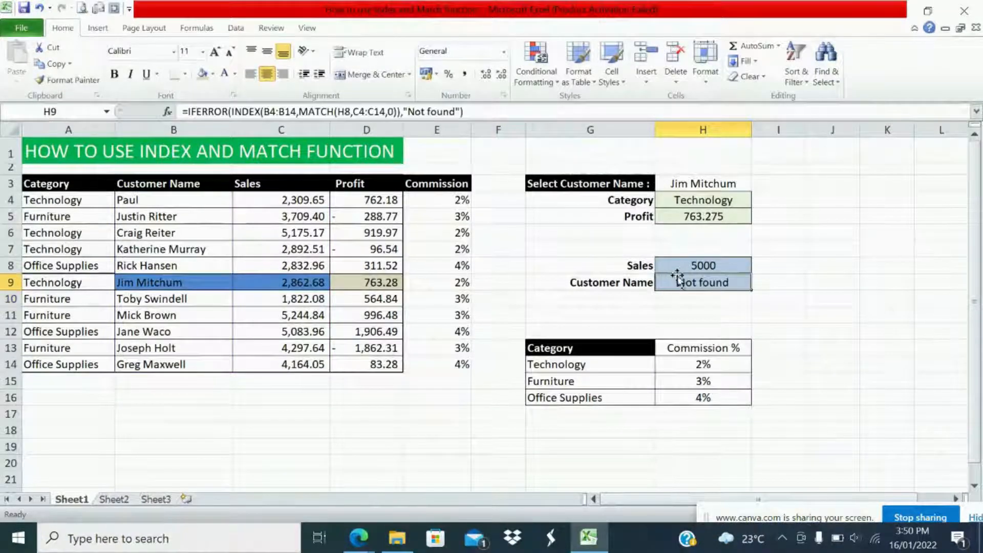
Copy the sales figure 5,083.96 from C12 into H8 as a value and compare H9 with the customer in B12
{"action": "left_click", "coordinate": [686, 267]}
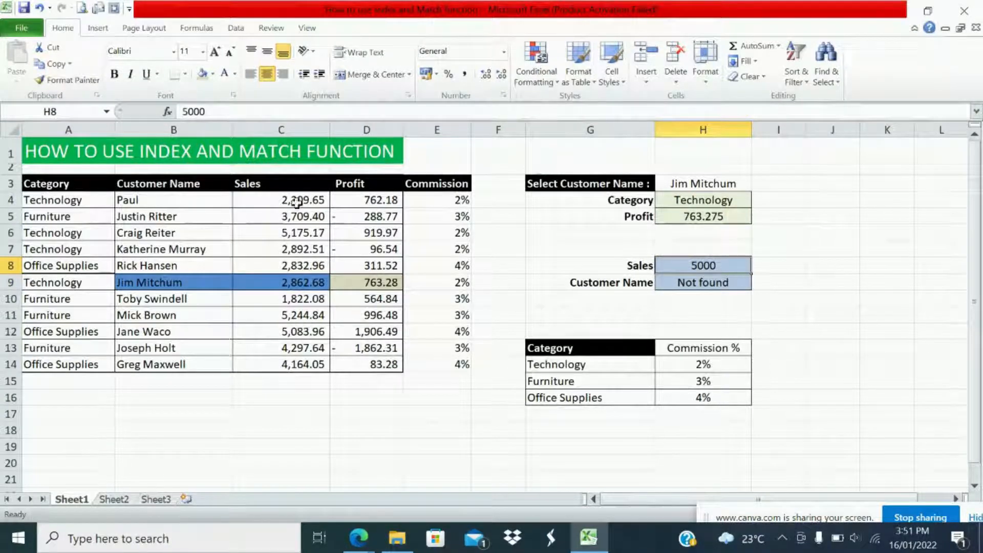
{"action": "left_click", "coordinate": [289, 332]}
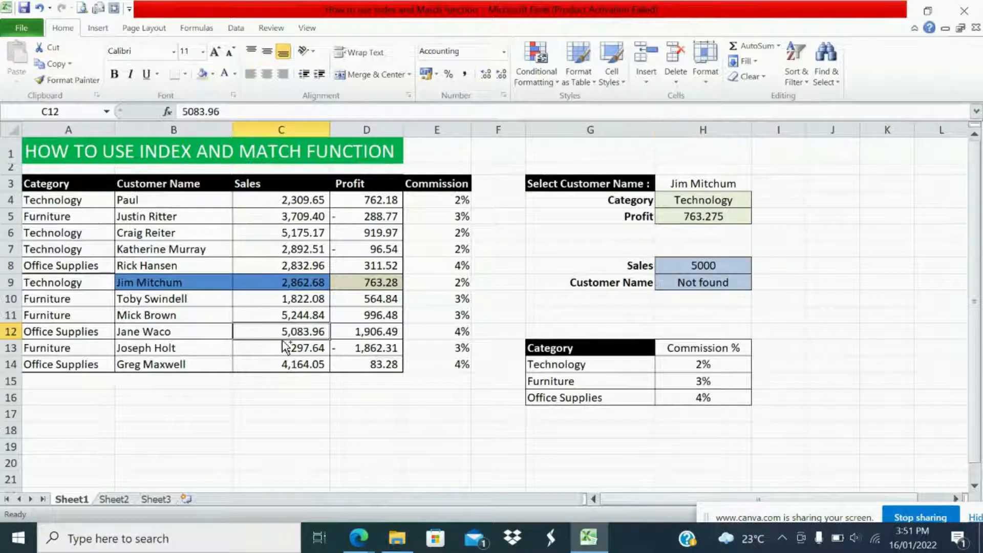
{"action": "key", "text": "ctrl+c"}
{"action": "right_click", "coordinate": [681, 264]}
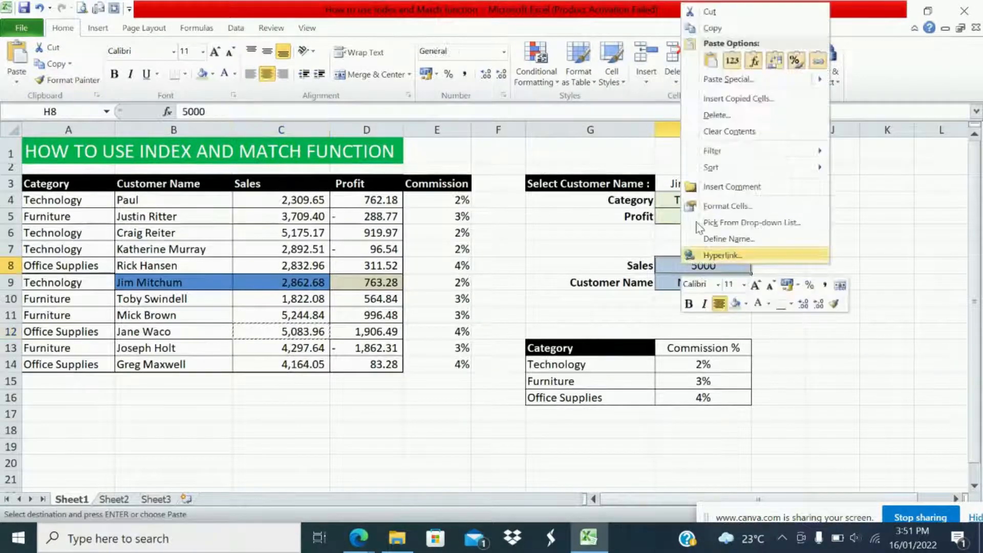
{"action": "left_click", "coordinate": [732, 61]}
{"action": "left_click", "coordinate": [707, 283]}
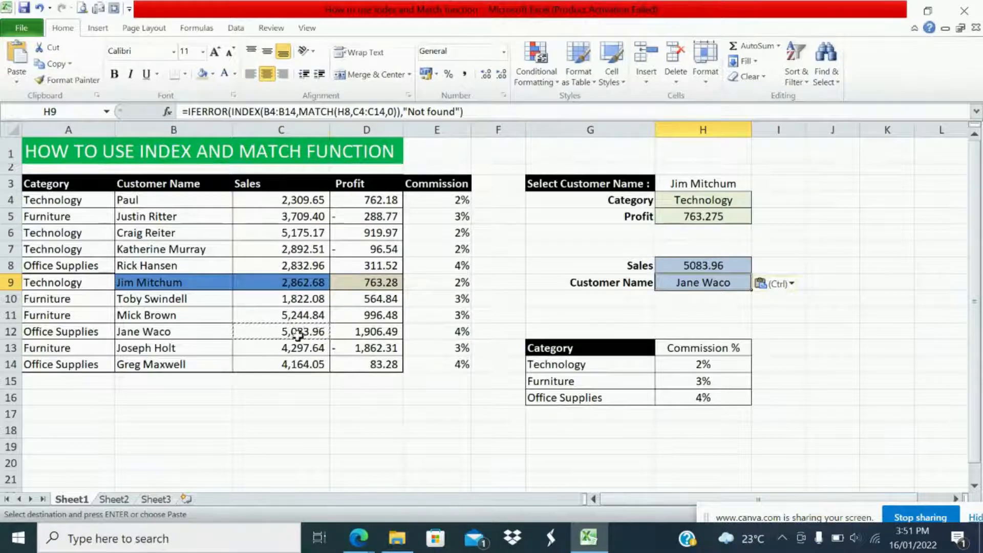
{"action": "left_click", "coordinate": [215, 332]}
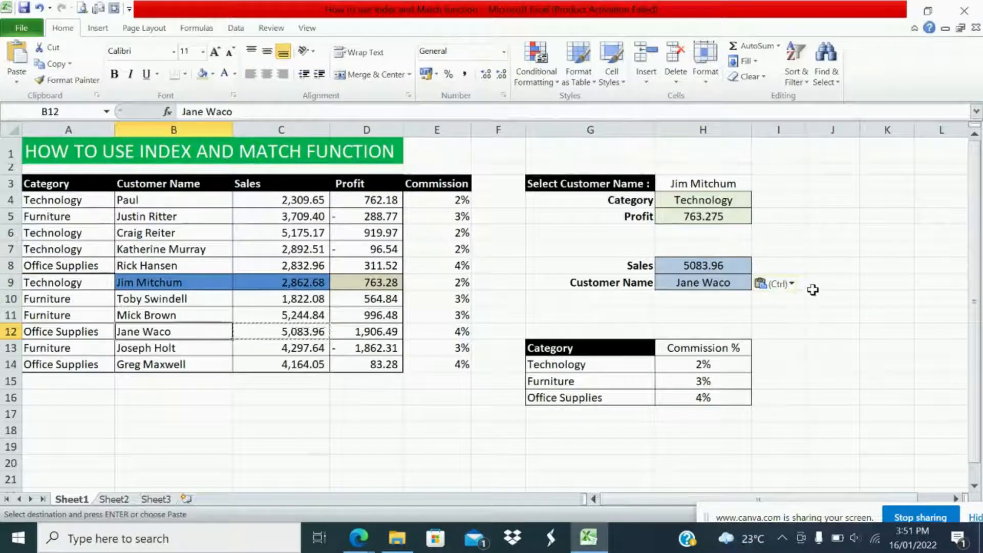
Change the Sales lookup value in H8 to 5083.95
{"action": "left_click", "coordinate": [694, 265]}
{"action": "left_click", "coordinate": [236, 111]}
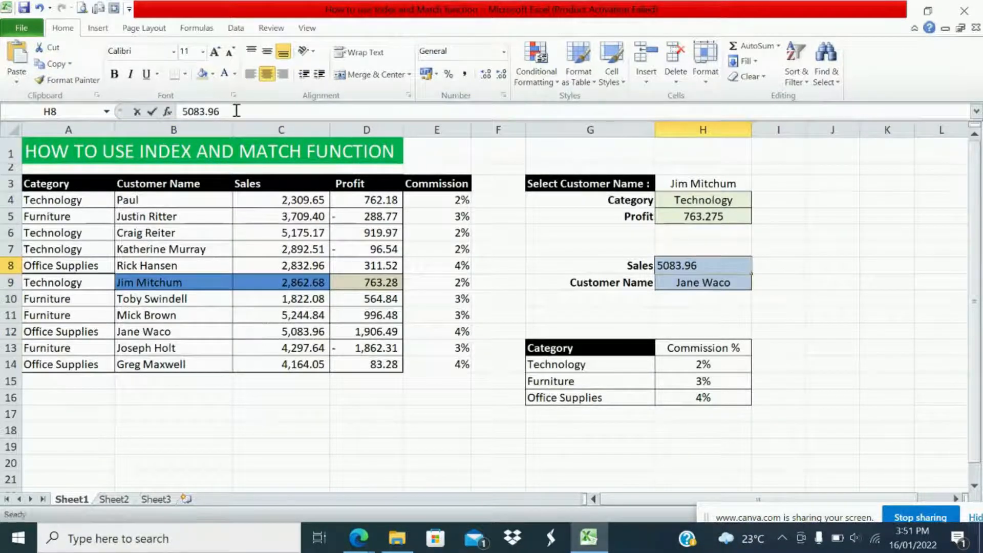
{"action": "key", "text": "BackSpace"}
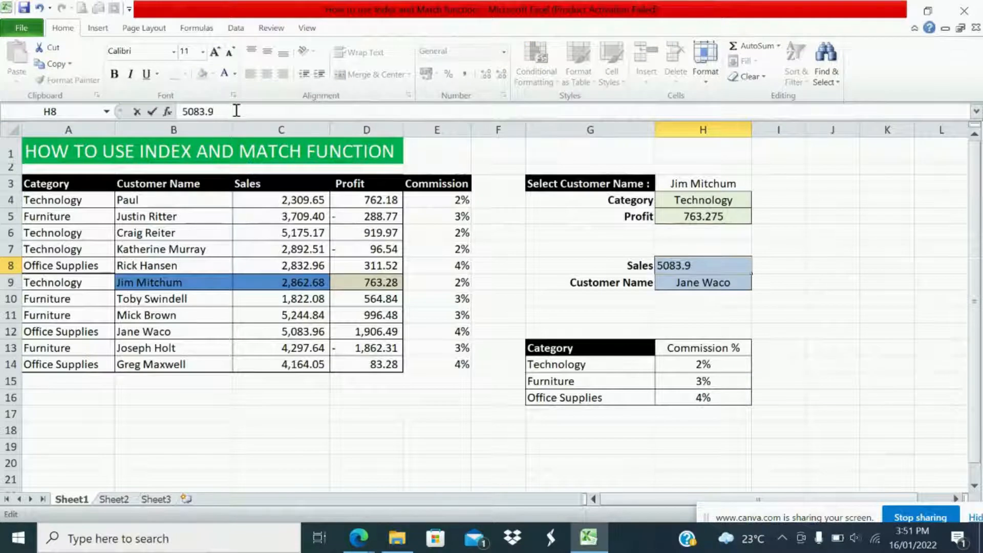
{"action": "key", "text": "Return"}
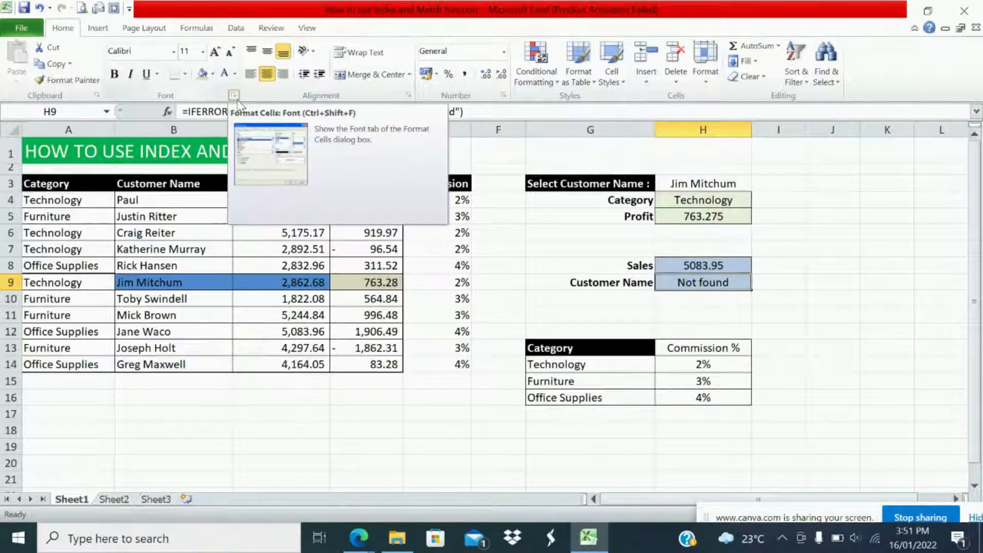
{"action": "left_click", "coordinate": [831, 310]}
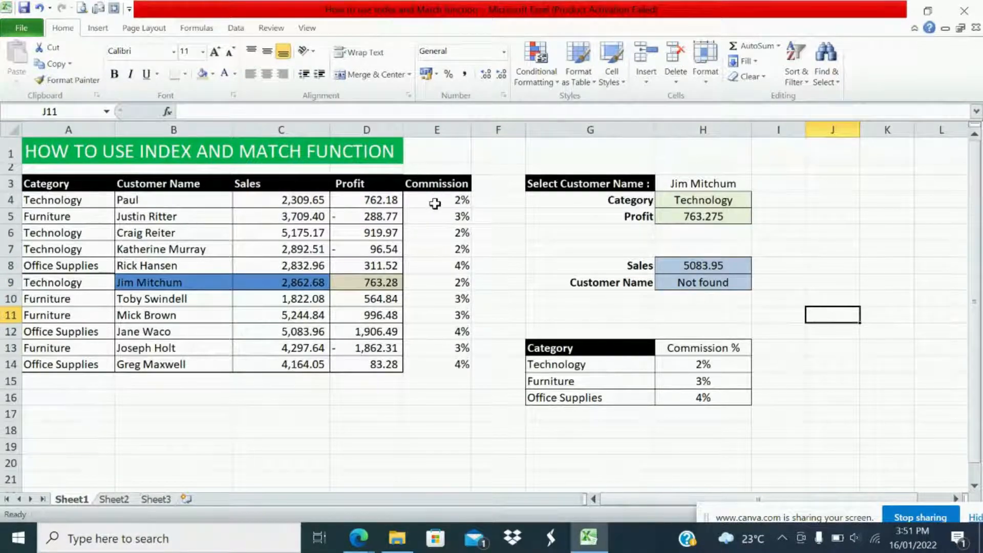
Clear the existing commission formulas from E4:E14
{"action": "left_click", "coordinate": [435, 203]}
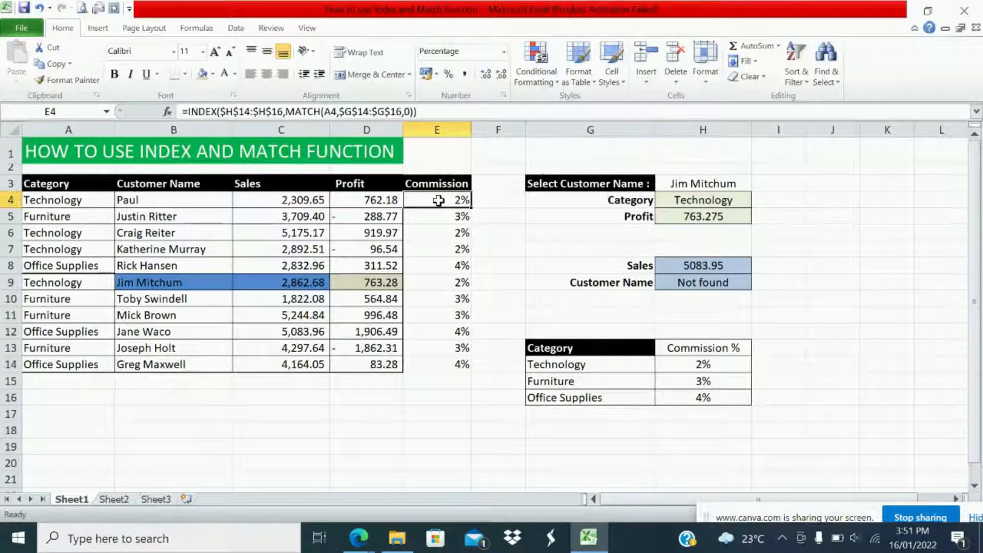
{"action": "key", "text": "ctrl+shift+Down"}
{"action": "key", "text": "Delete"}
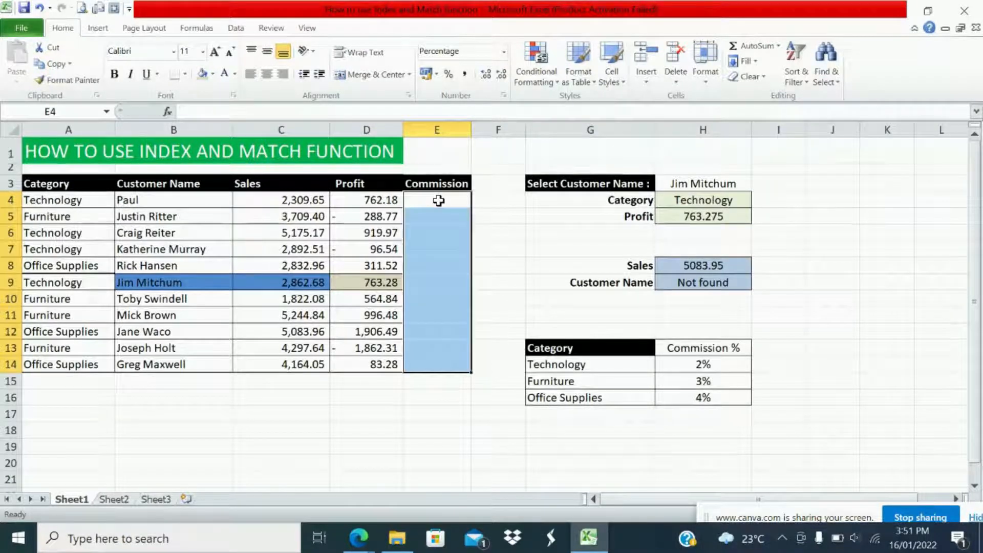
{"action": "left_click", "coordinate": [439, 200]}
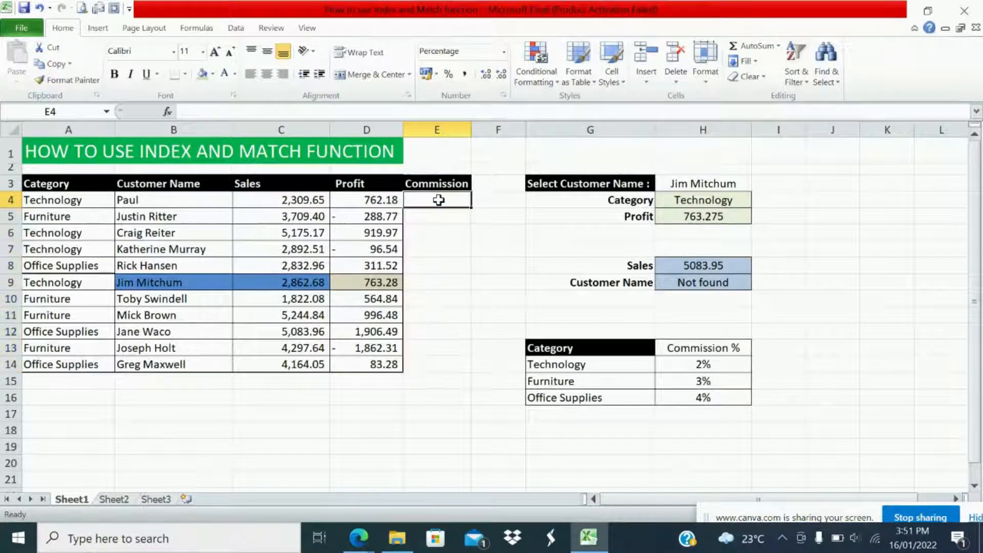
{"action": "type", "text": "="}
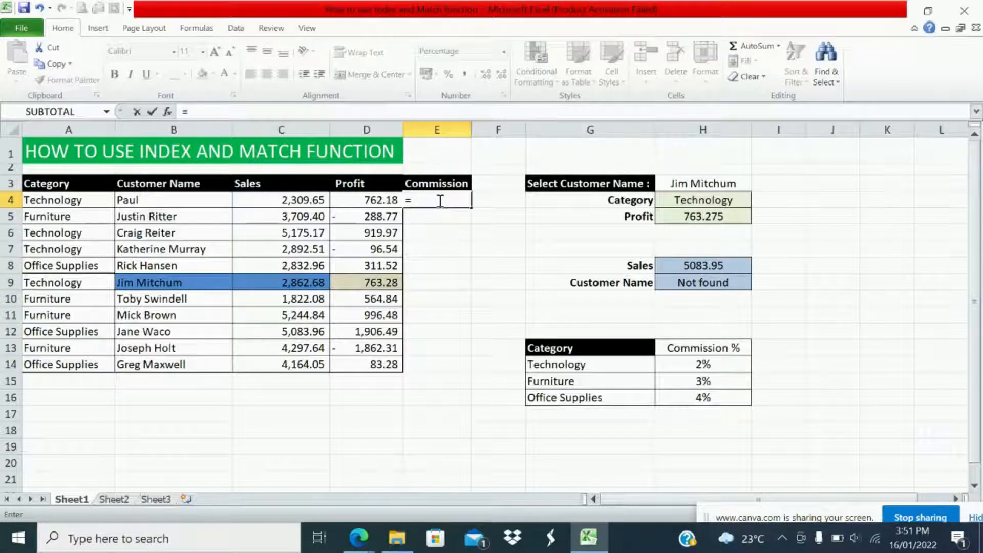
{"action": "type", "text": "in"}
{"action": "double_click", "coordinate": [443, 215]}
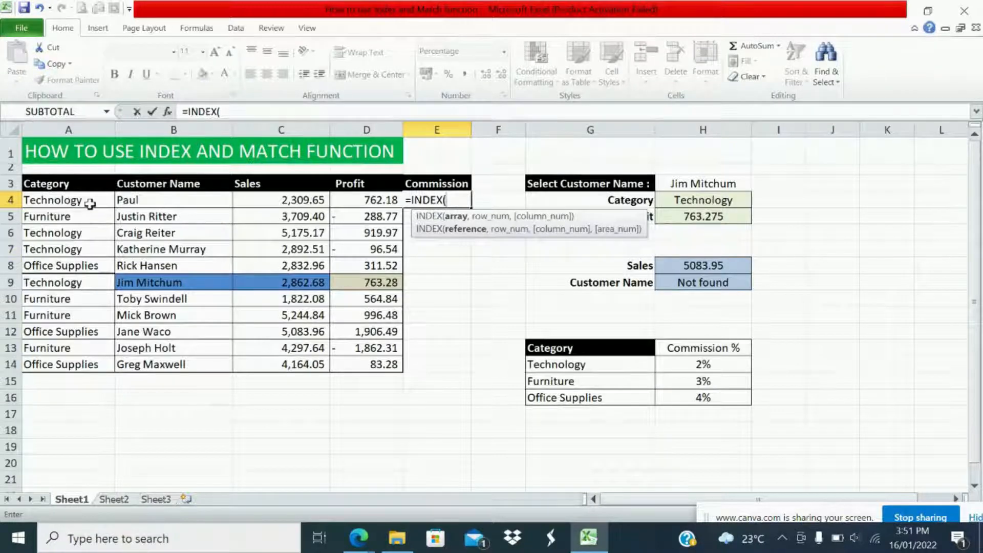
{"action": "left_click_drag", "start_coordinate": [90, 203], "coordinate": [89, 364]}
{"action": "type", "text": ",m"}
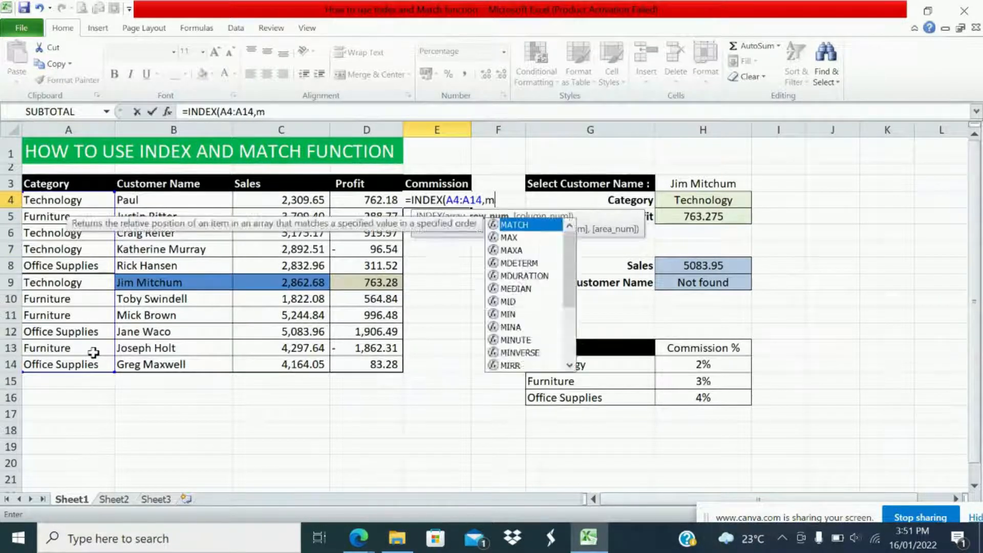
{"action": "type", "text": "atc"}
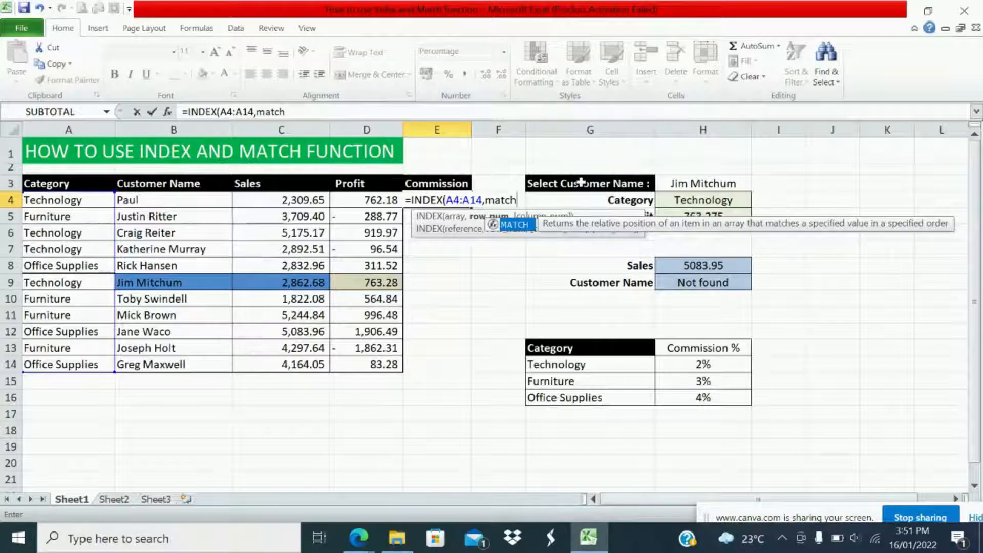
{"action": "type", "text": "h"}
{"action": "double_click", "coordinate": [515, 226]}
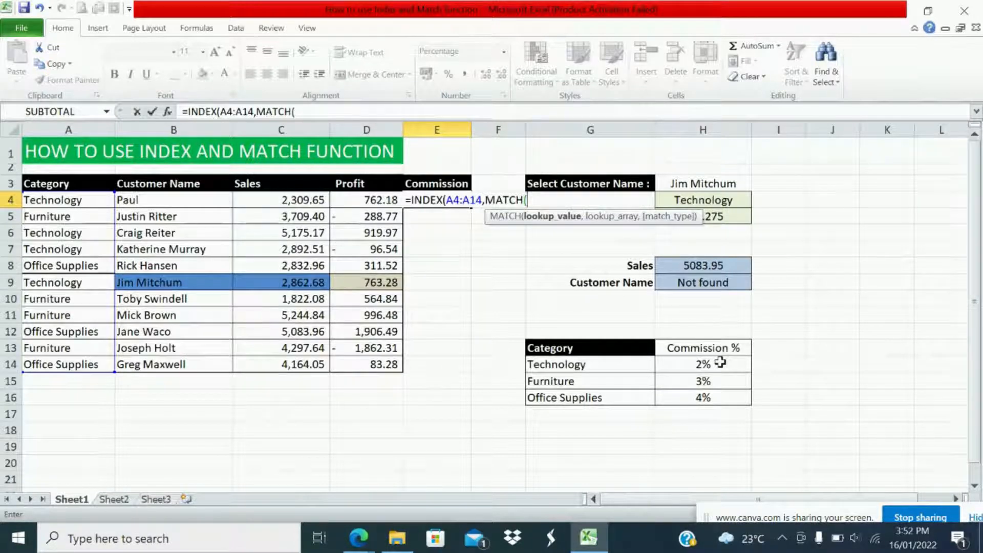
{"action": "left_click", "coordinate": [580, 363]}
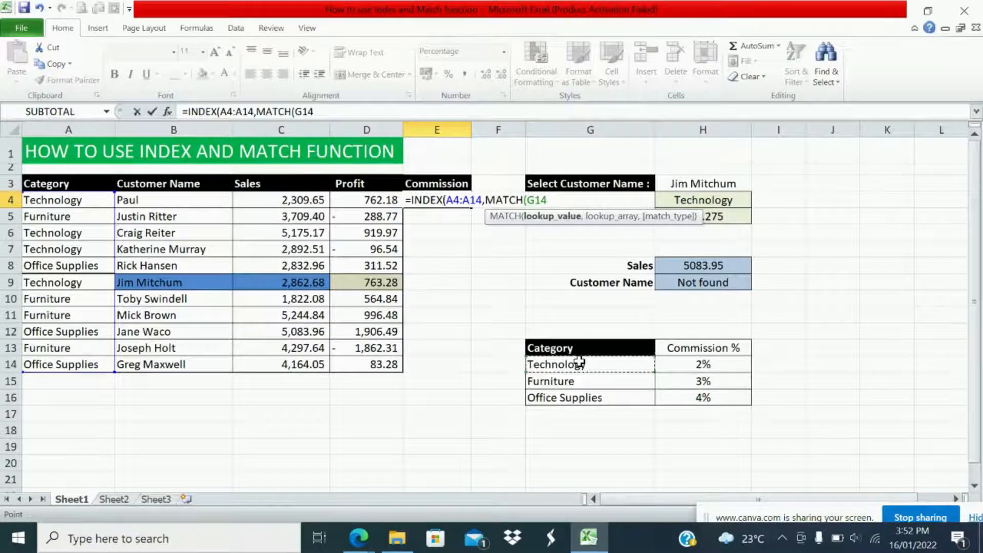
{"action": "left_click_drag", "start_coordinate": [580, 363], "coordinate": [576, 392]}
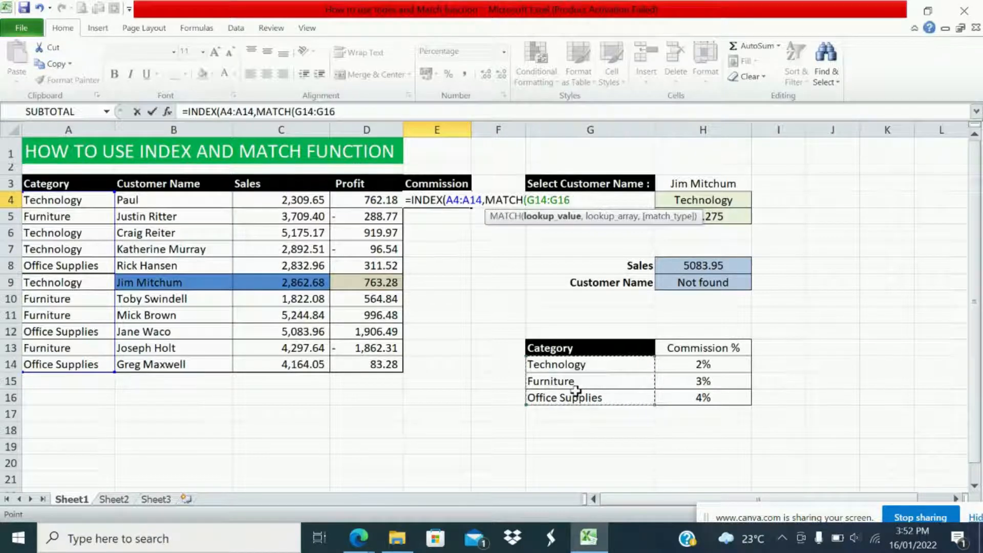
{"action": "type", "text": ","}
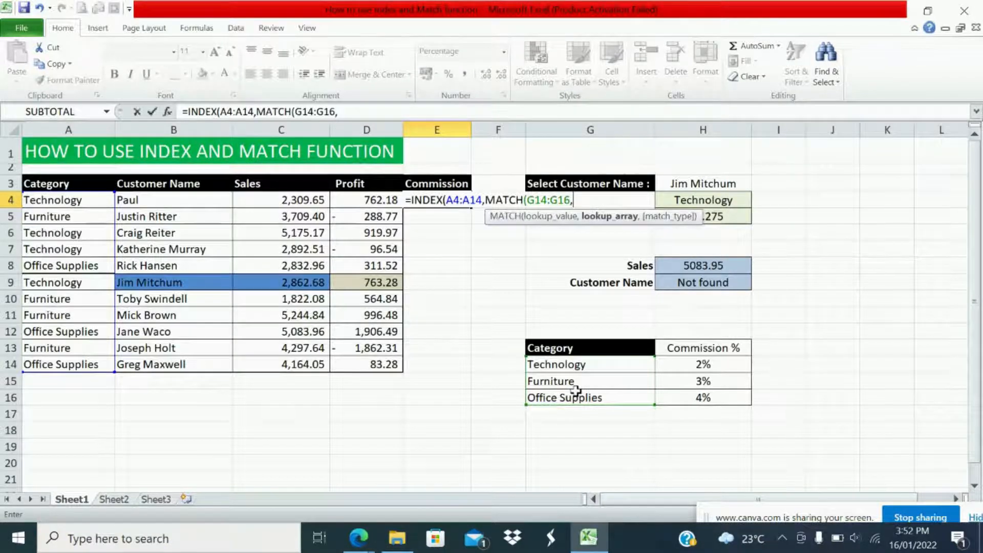
Discard the unfinished formula, undo the clearing of E4:E14, and select E4 to view its original formula
{"action": "key", "text": "Escape"}
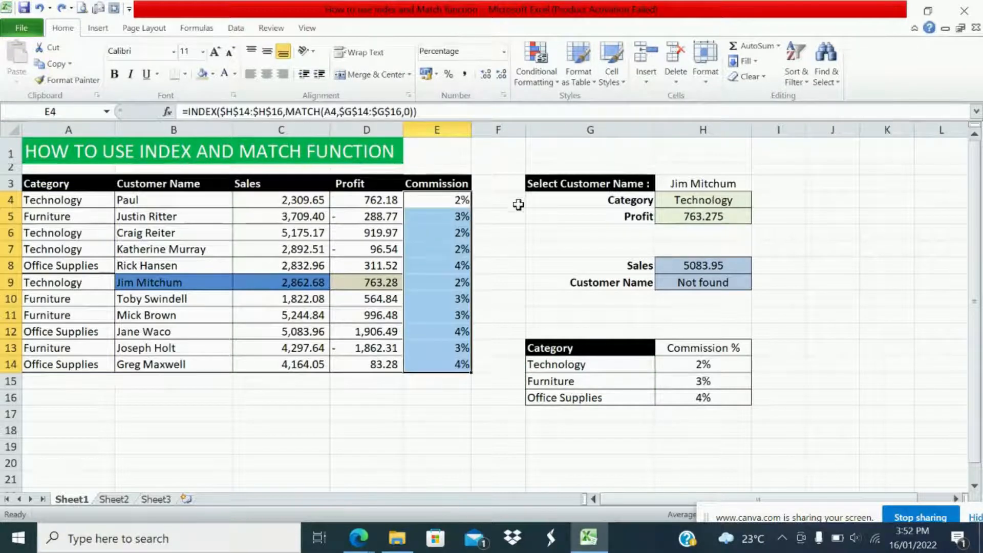
{"action": "left_click", "coordinate": [455, 197]}
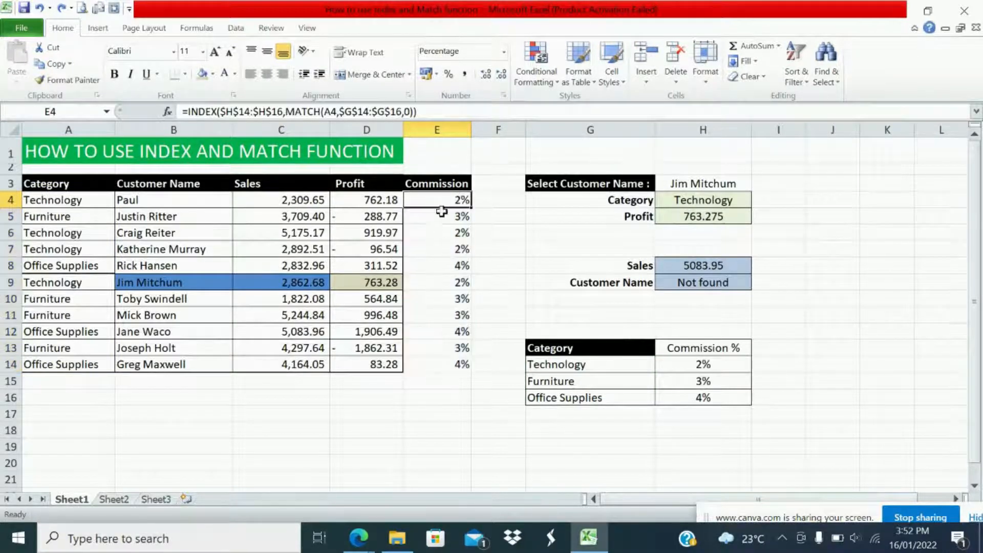
Clear the commission formulas from E4:E14 and begin an INDEX formula in E4 with the absolute array $H$14:$H$16
{"action": "key", "text": "ctrl+z"}
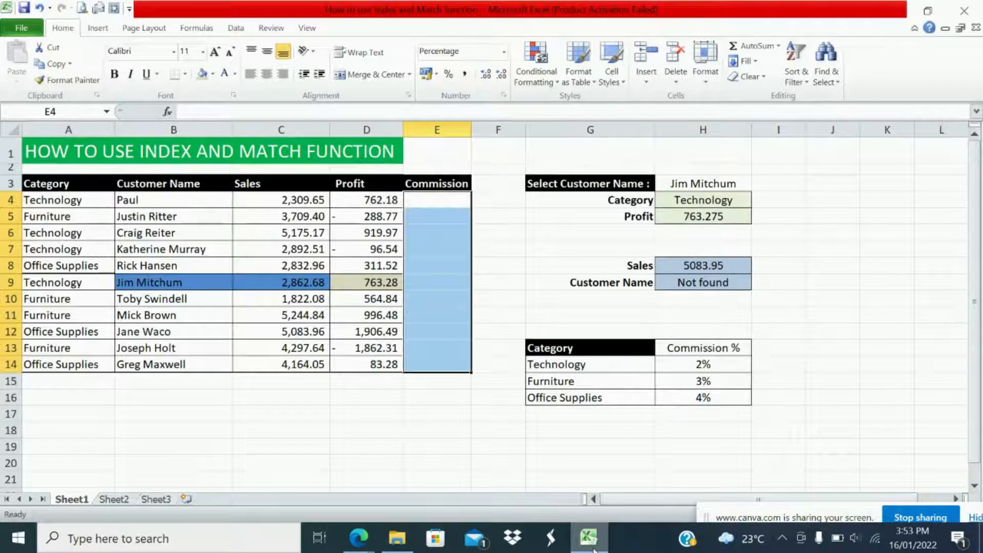
{"action": "left_click", "coordinate": [479, 200]}
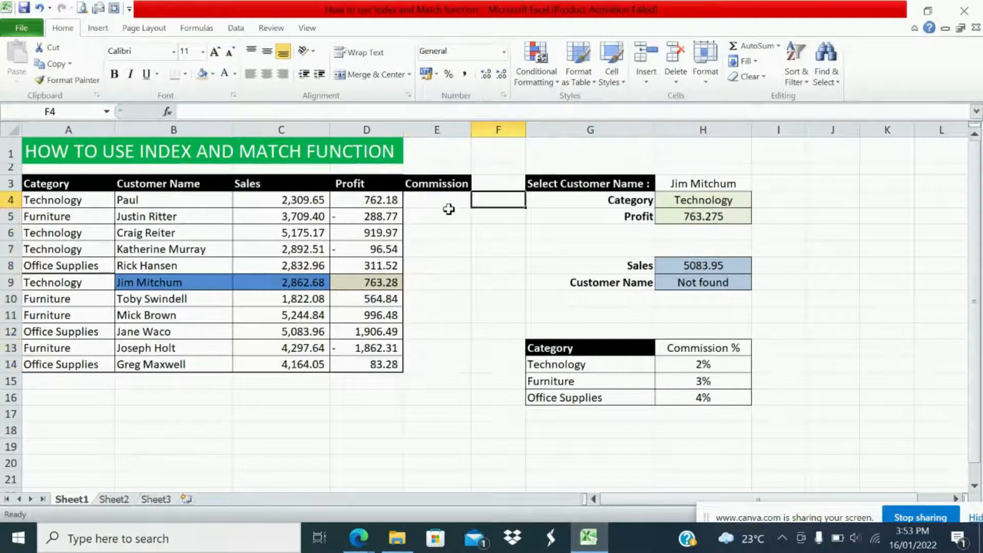
{"action": "left_click", "coordinate": [443, 201]}
{"action": "type", "text": "="}
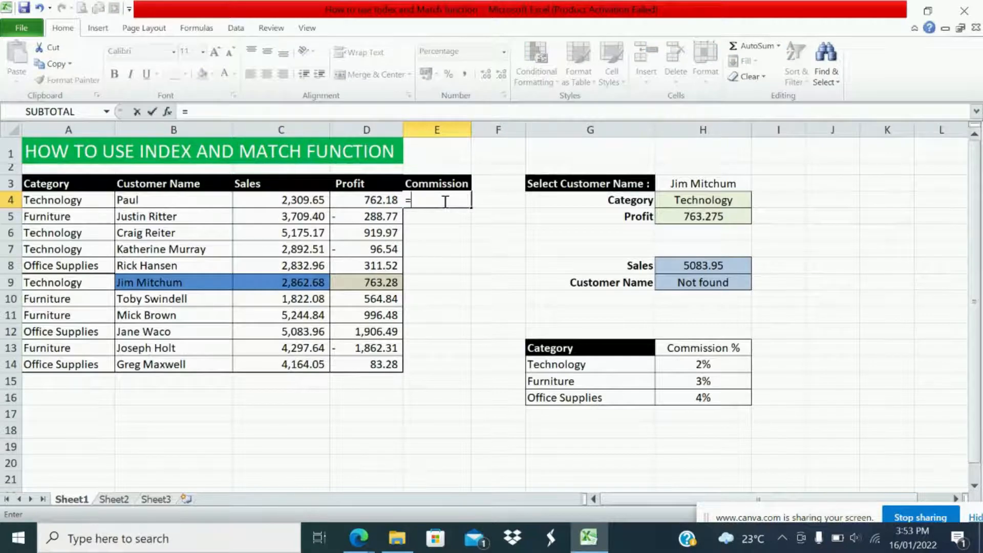
{"action": "type", "text": "ind"}
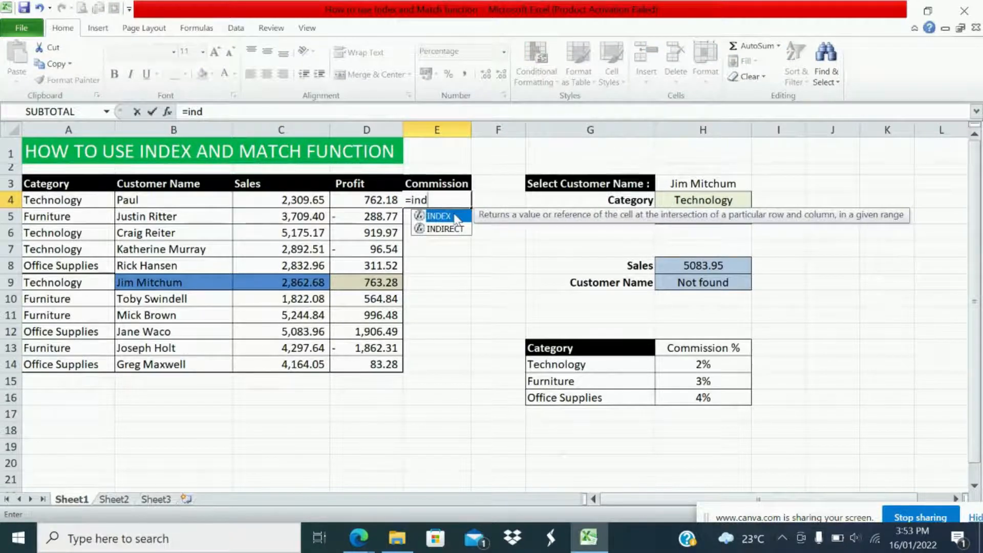
{"action": "double_click", "coordinate": [455, 217]}
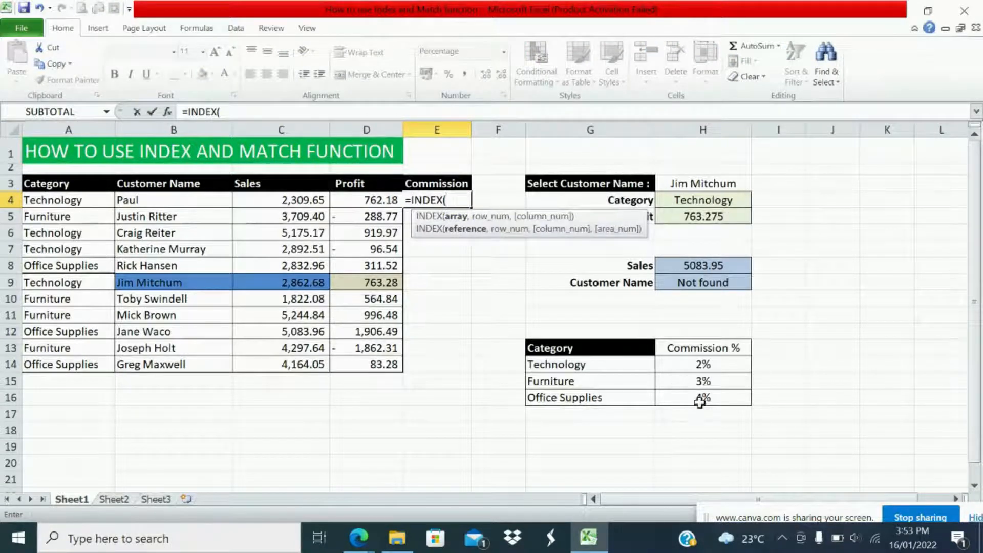
{"action": "left_click_drag", "start_coordinate": [704, 364], "coordinate": [704, 398]}
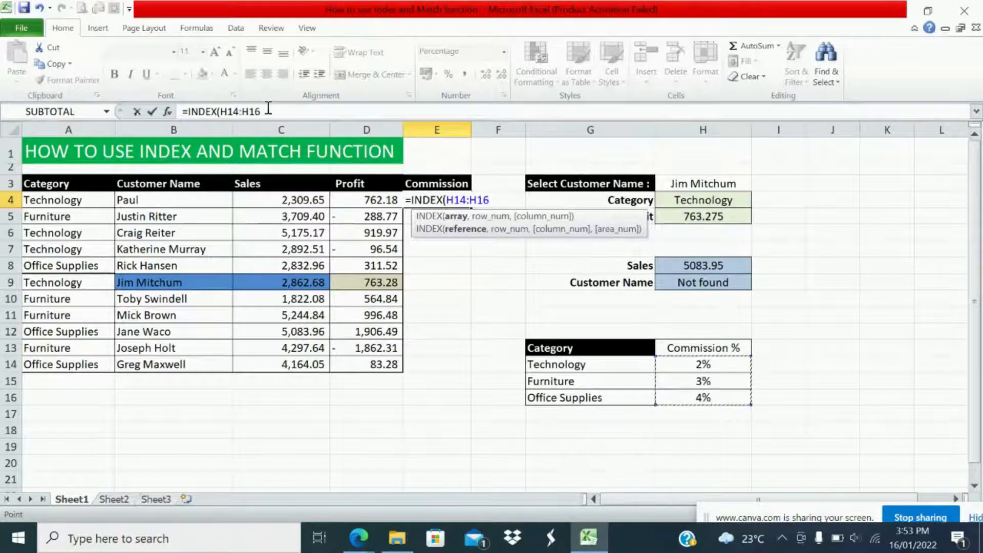
{"action": "left_click_drag", "start_coordinate": [269, 108], "coordinate": [224, 104]}
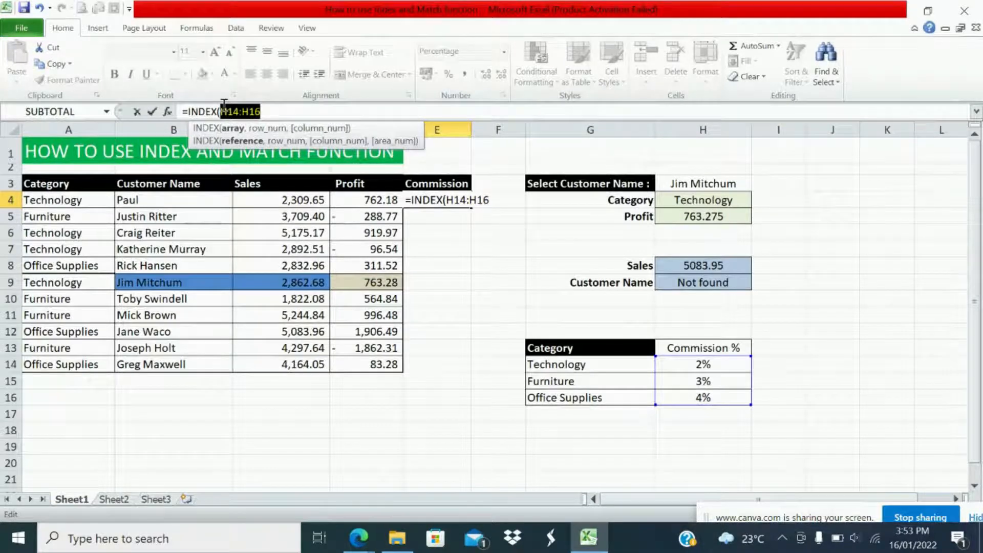
{"action": "key", "text": "F4"}
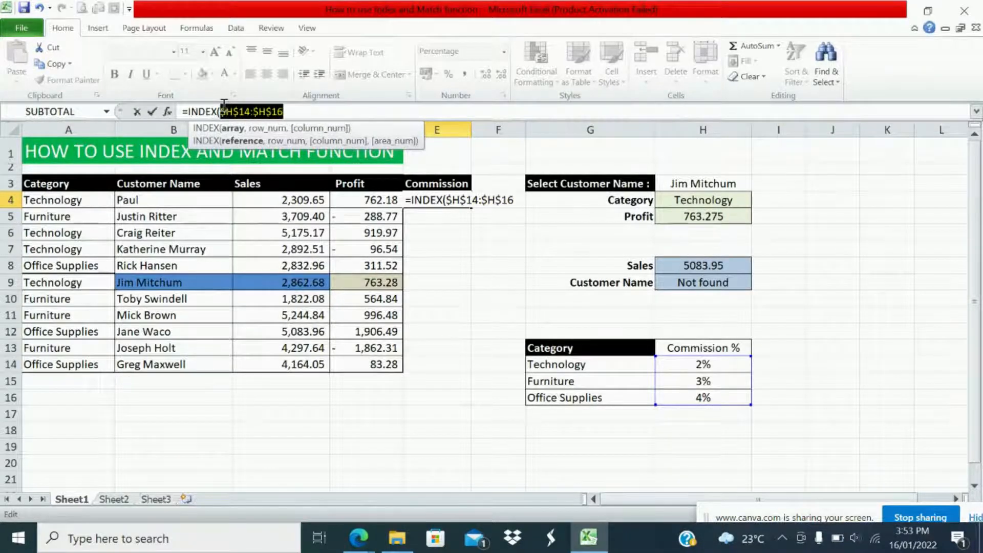
{"action": "left_click", "coordinate": [296, 111]}
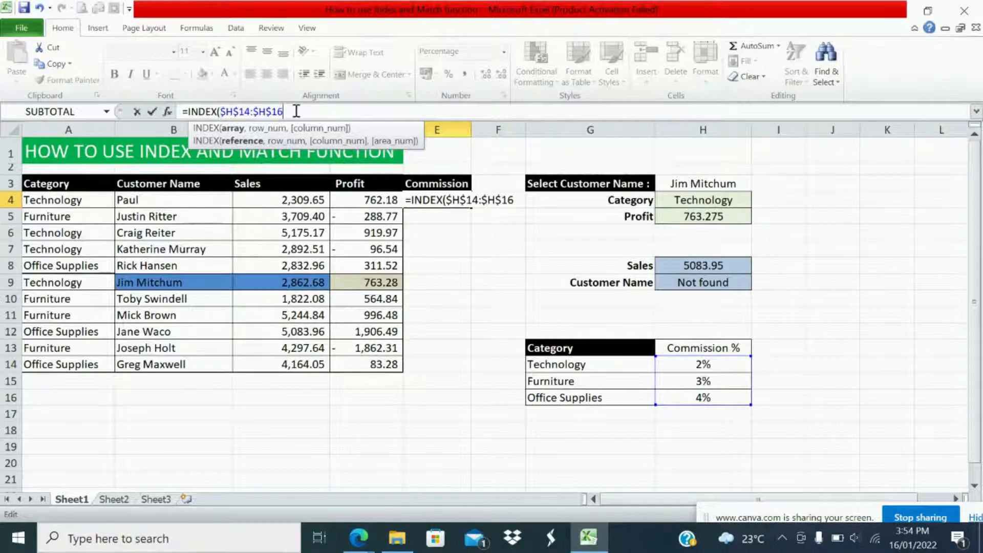
Complete the E4 formula with a nested MATCH that looks up A4 in the absolute range $G$14:$G$16 with match type 0
{"action": "type", "text": ",matc"}
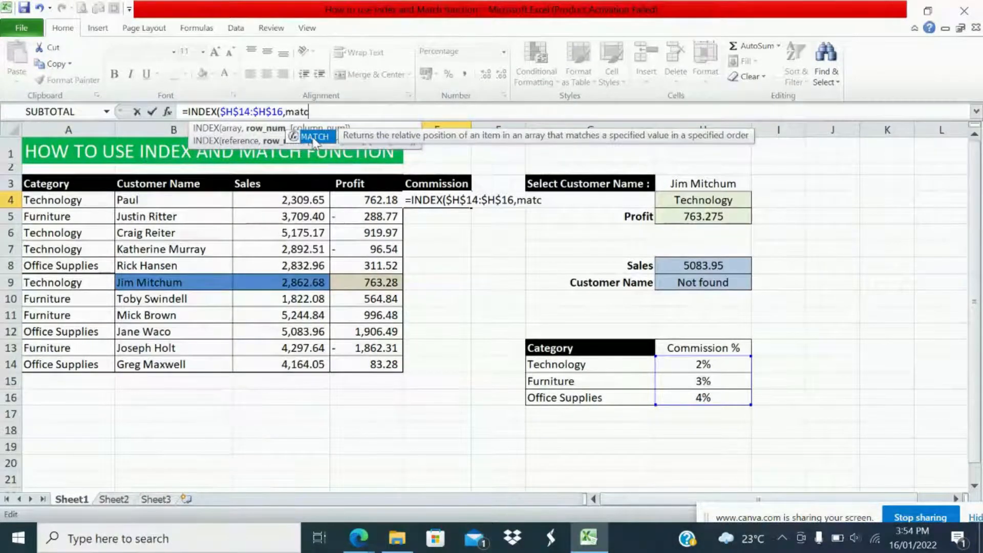
{"action": "key", "text": "Tab"}
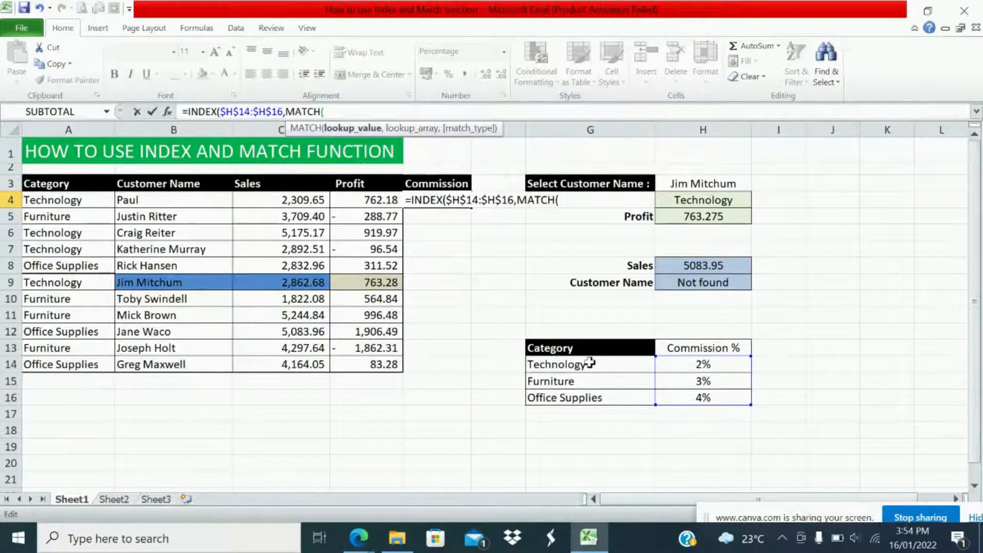
{"action": "left_click", "coordinate": [34, 204]}
{"action": "type", "text": ","}
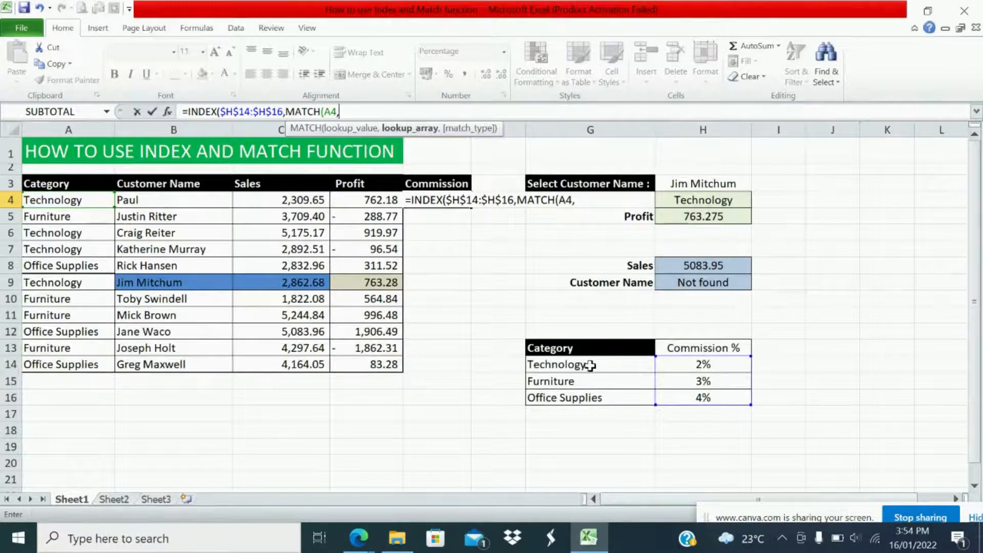
{"action": "left_click_drag", "start_coordinate": [589, 365], "coordinate": [582, 400]}
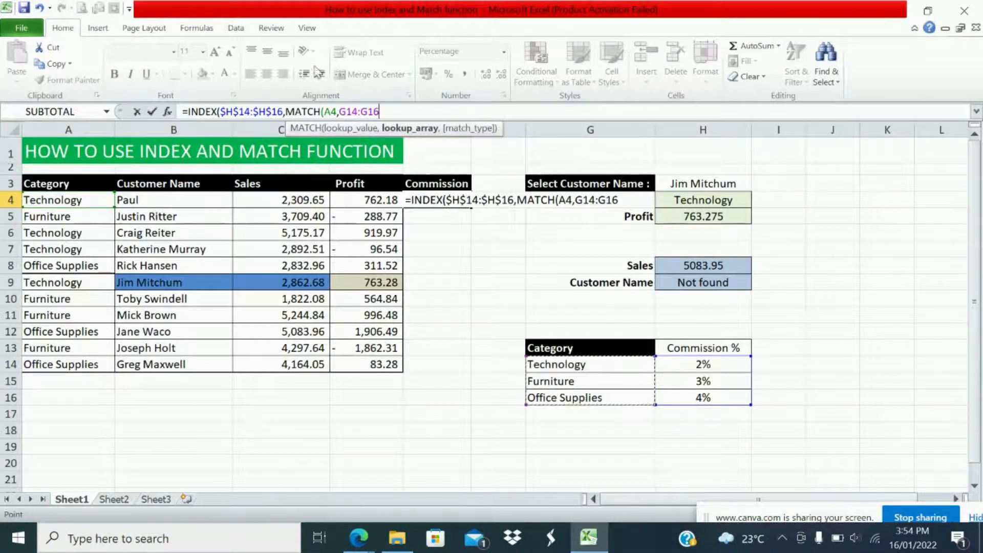
{"action": "left_click_drag", "start_coordinate": [338, 112], "coordinate": [391, 112]}
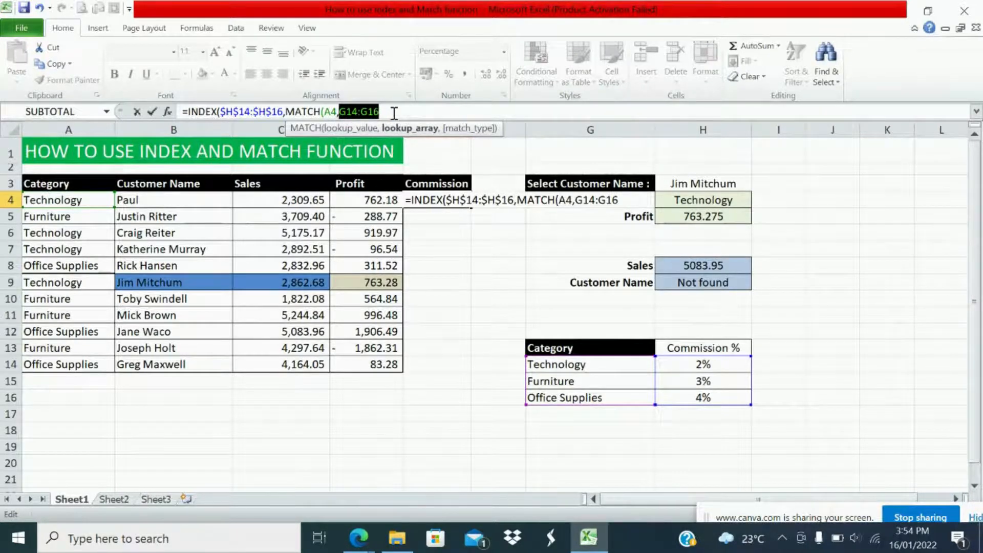
{"action": "key", "text": "F4"}
{"action": "left_click", "coordinate": [431, 112]}
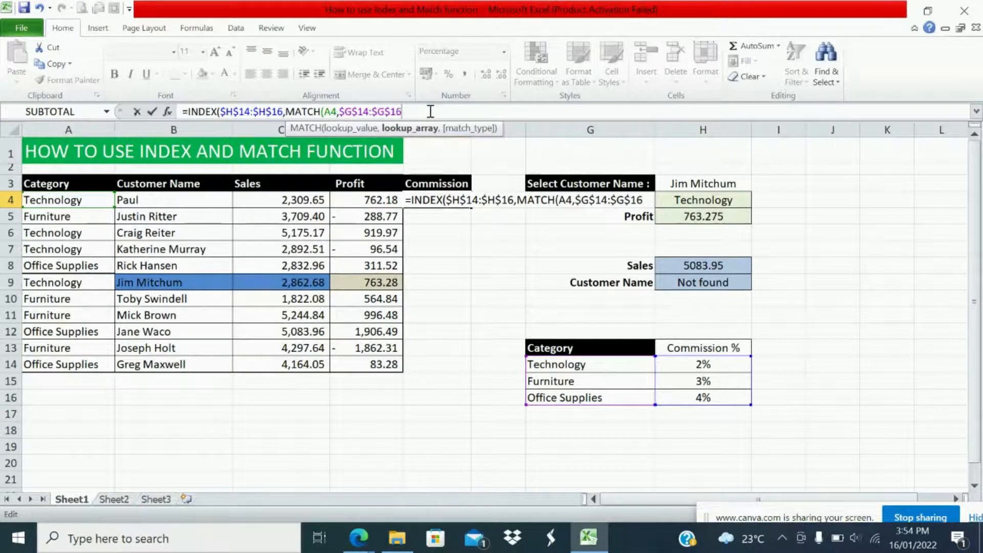
{"action": "type", "text": ",0))"}
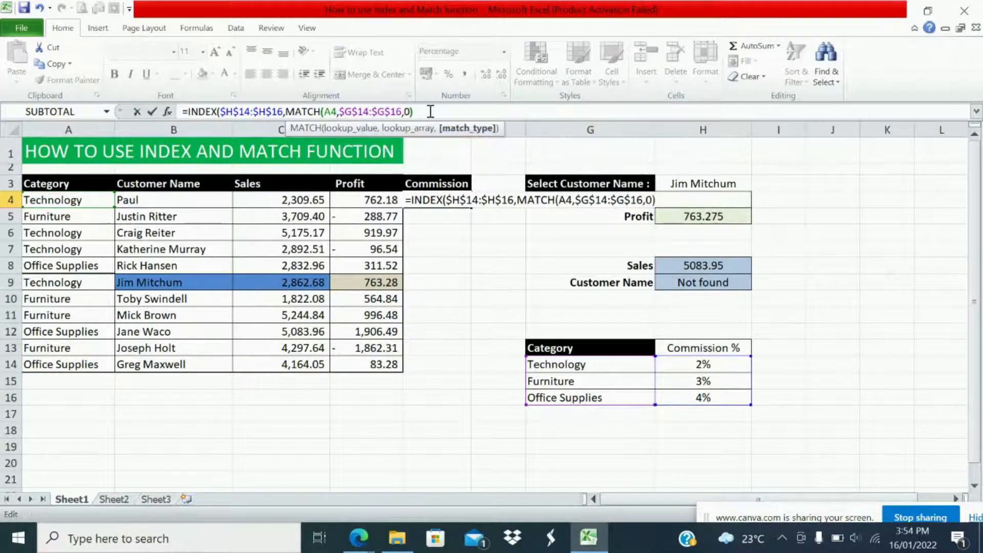
{"action": "key", "text": "Return"}
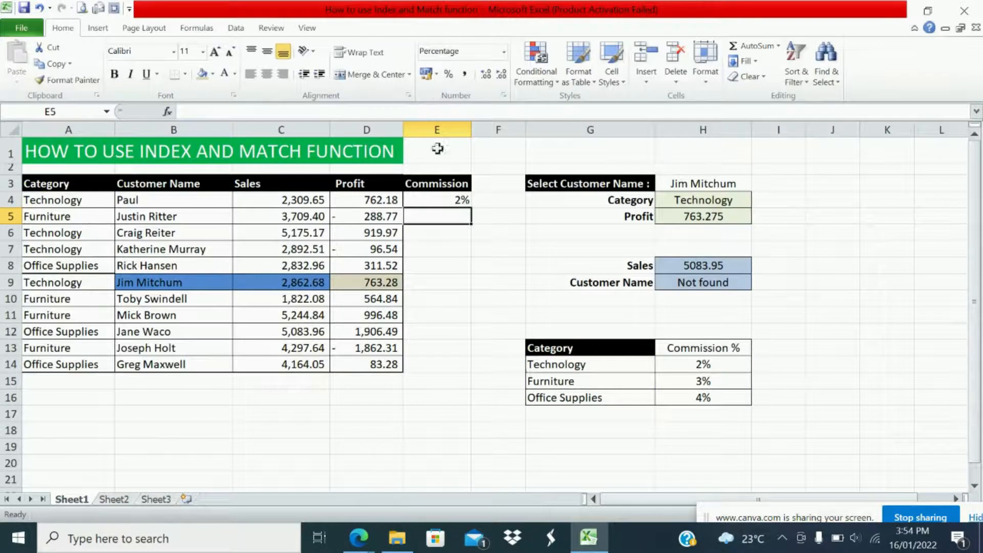
Fill the E4 commission formula down to E14 and check rows 8 and 10 against the category commission table
{"action": "left_click", "coordinate": [457, 199]}
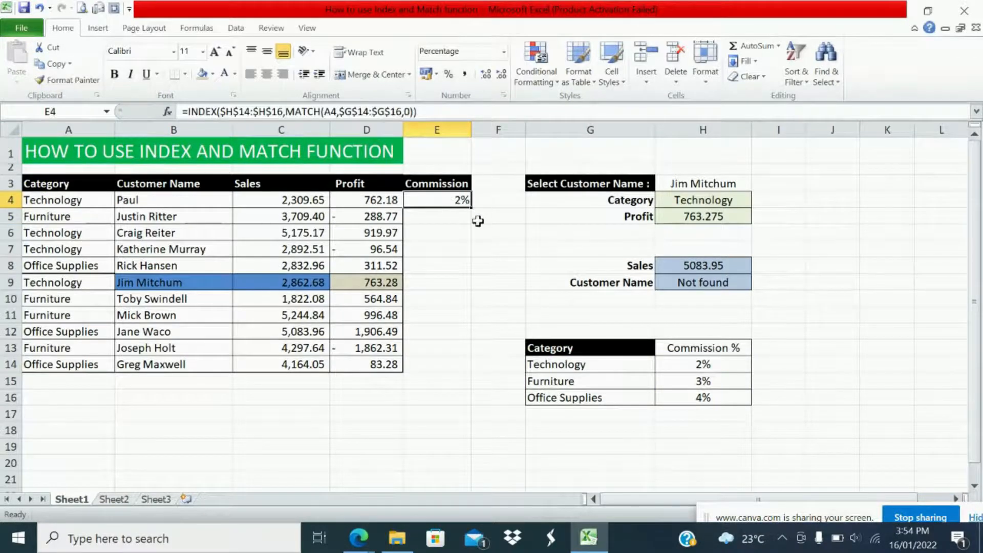
{"action": "double_click", "coordinate": [470, 209]}
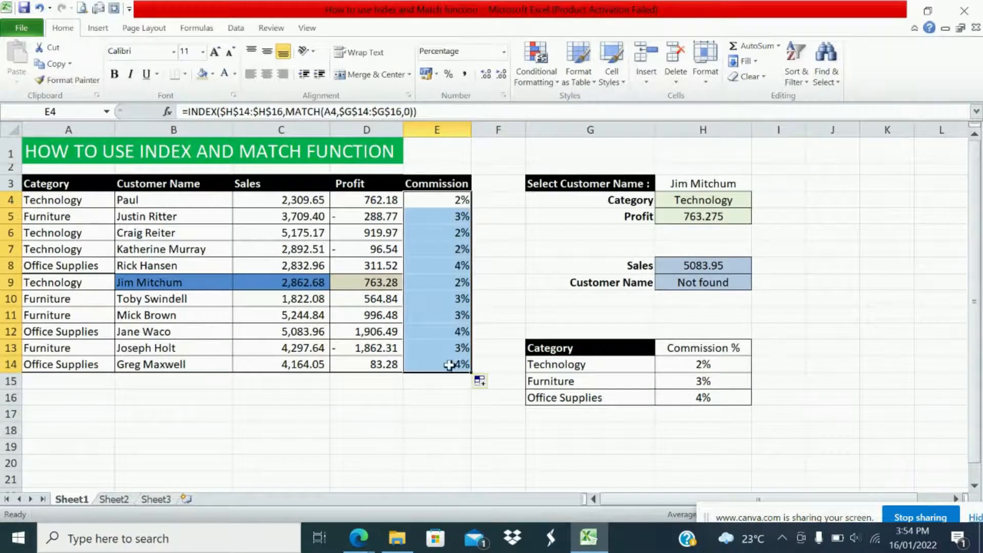
{"action": "left_click", "coordinate": [39, 265]}
{"action": "left_click", "coordinate": [437, 268]}
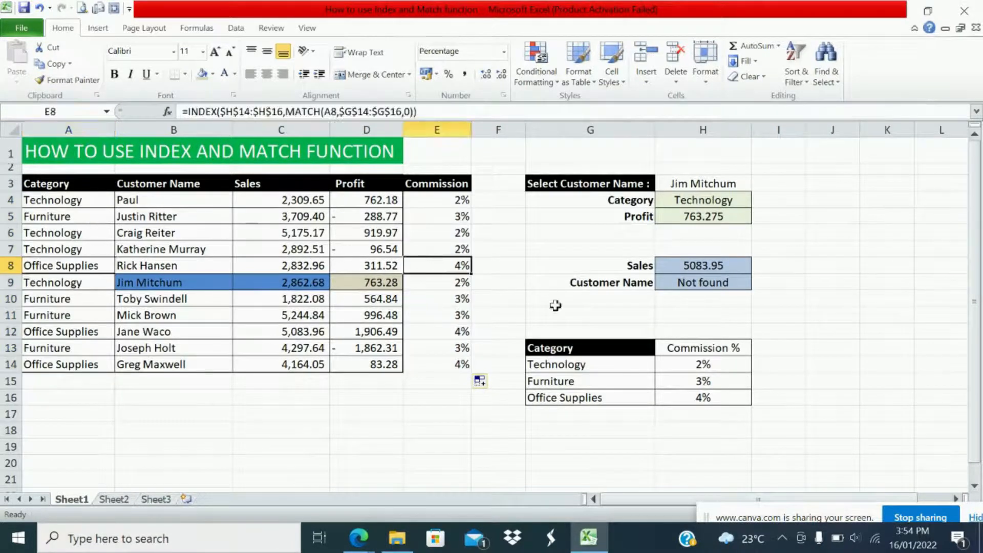
{"action": "left_click", "coordinate": [550, 393]}
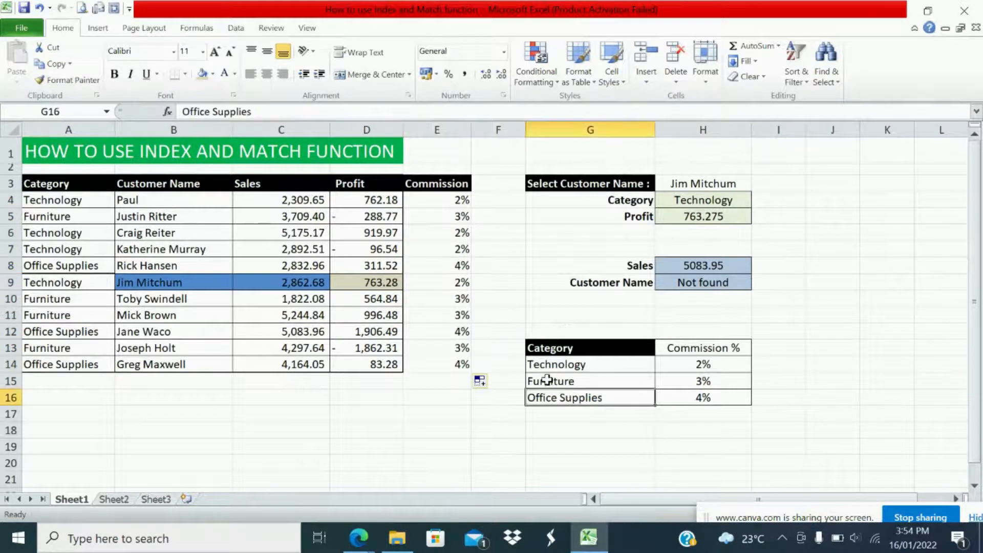
{"action": "left_click", "coordinate": [49, 299]}
{"action": "left_click", "coordinate": [459, 301]}
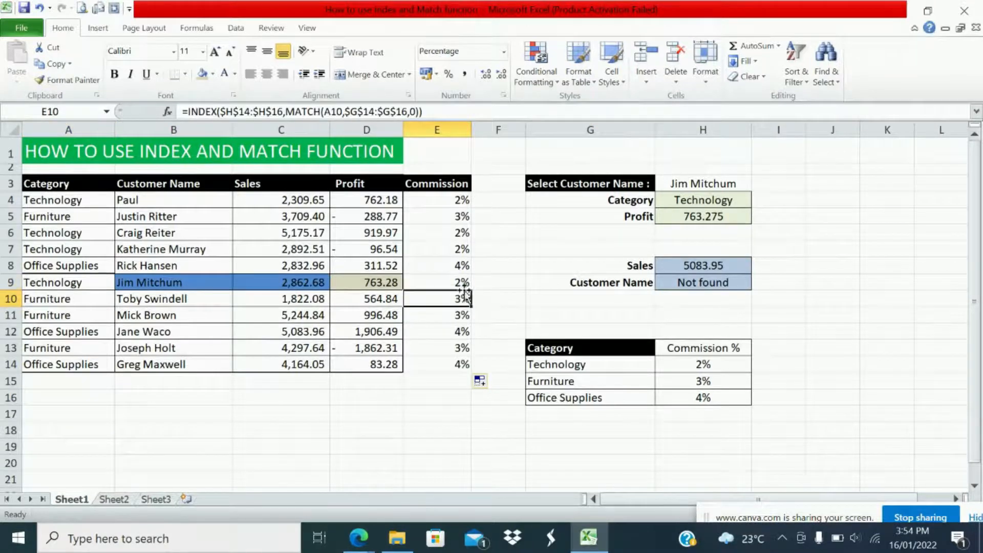